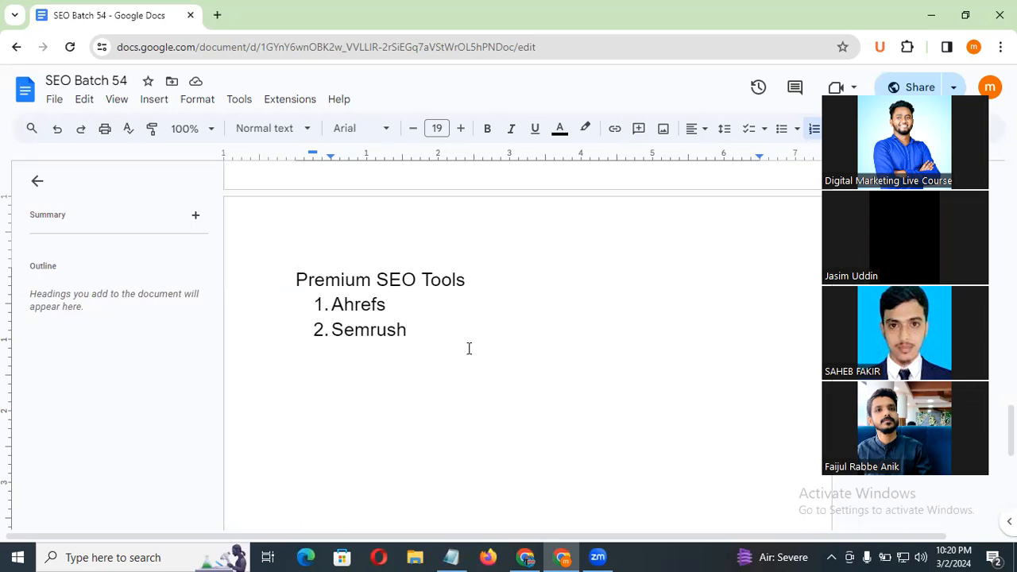
drag(334, 334, 402, 335)
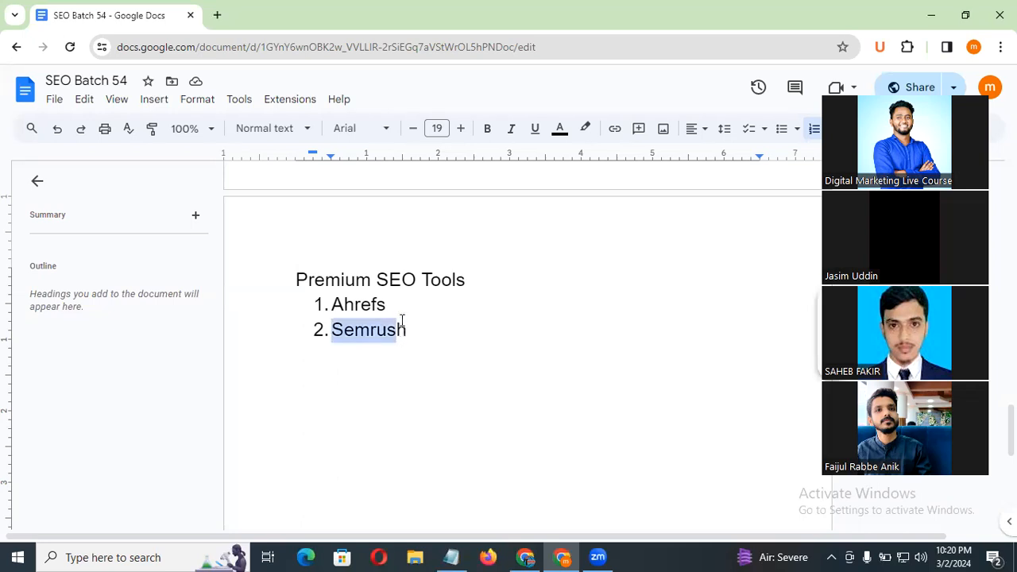
click(402, 331)
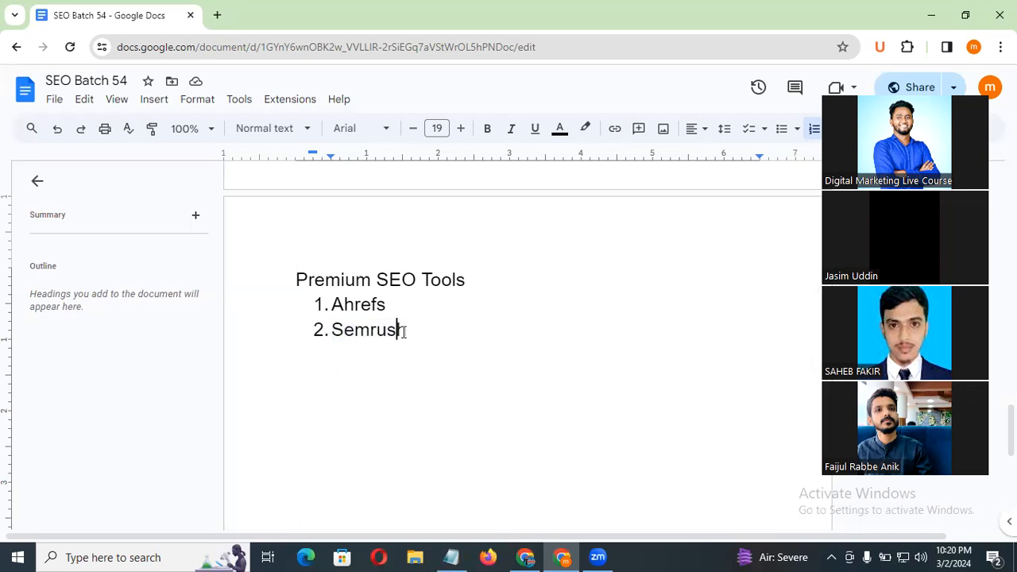
drag(332, 304, 366, 297)
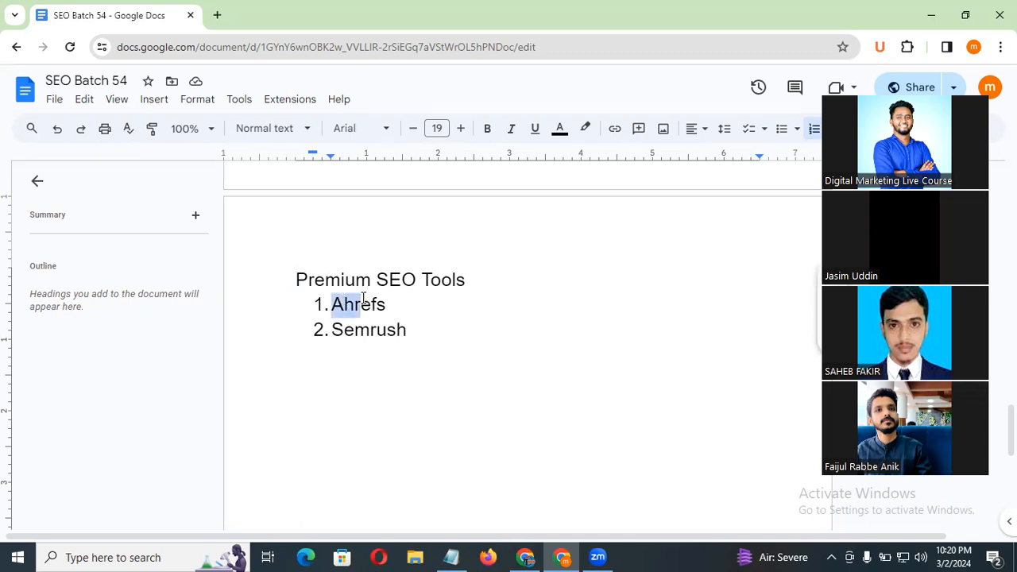
click(344, 319)
drag(336, 303, 389, 299)
click(390, 299)
drag(420, 334, 354, 307)
double_click(353, 307)
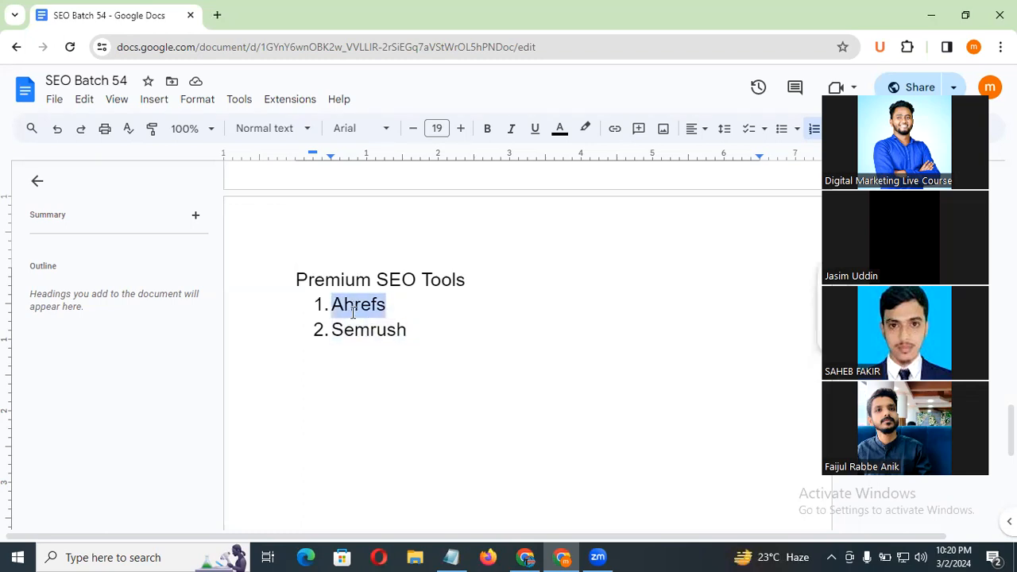
click(339, 335)
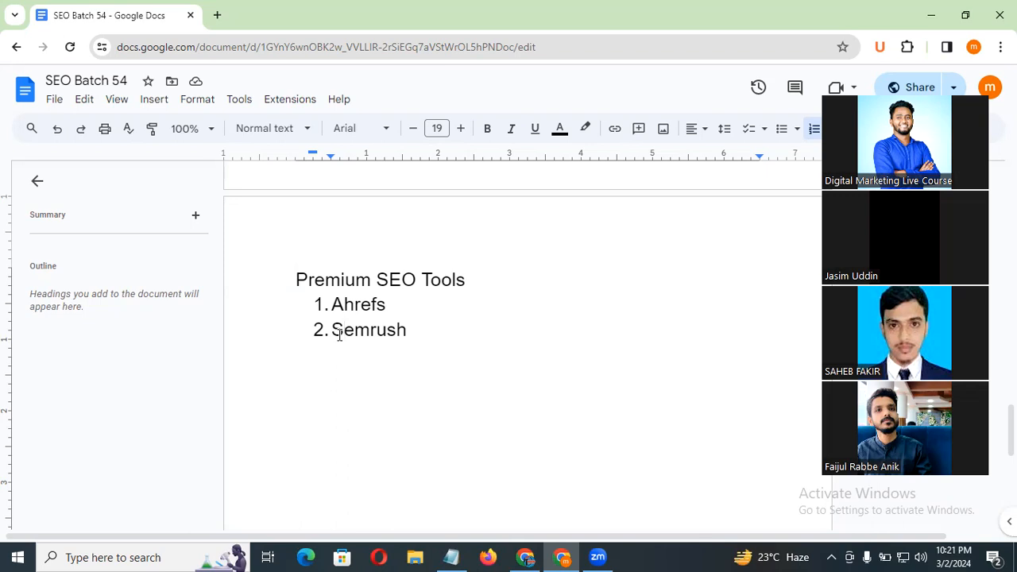
drag(332, 329, 398, 331)
click(399, 332)
click(355, 305)
double_click(355, 305)
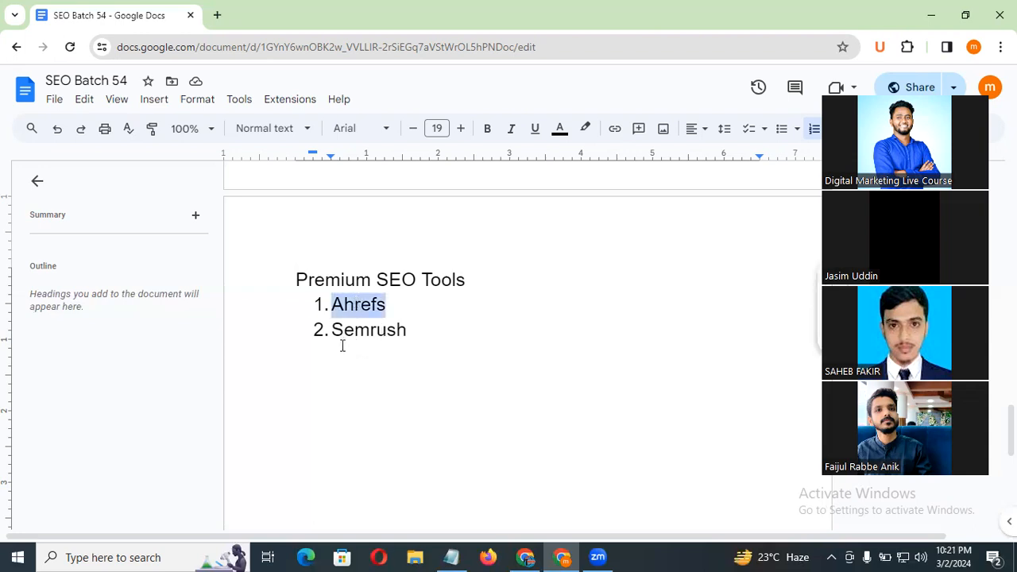
click(332, 330)
drag(332, 330, 456, 334)
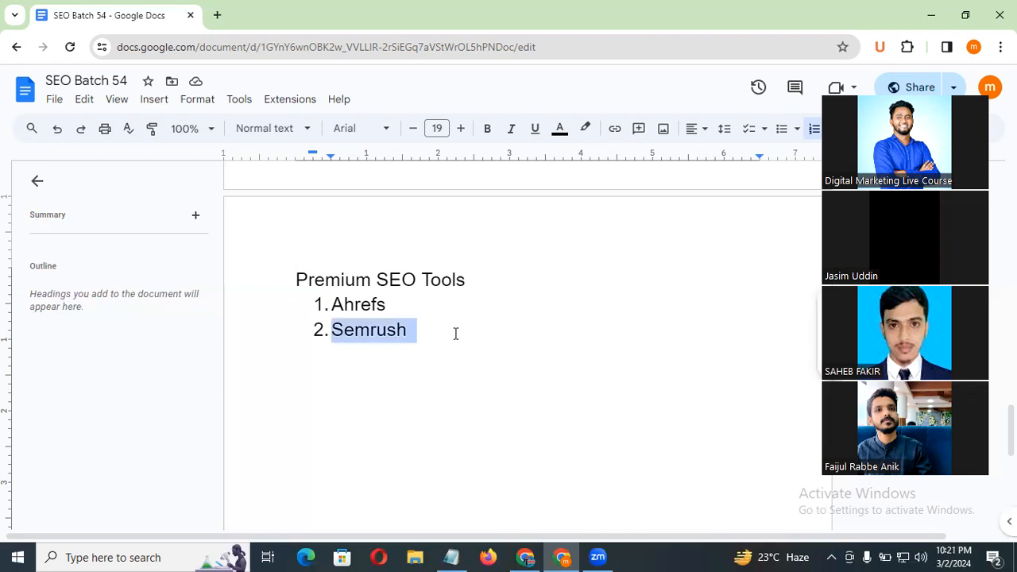
click(377, 281)
double_click(335, 301)
click(332, 328)
click(343, 306)
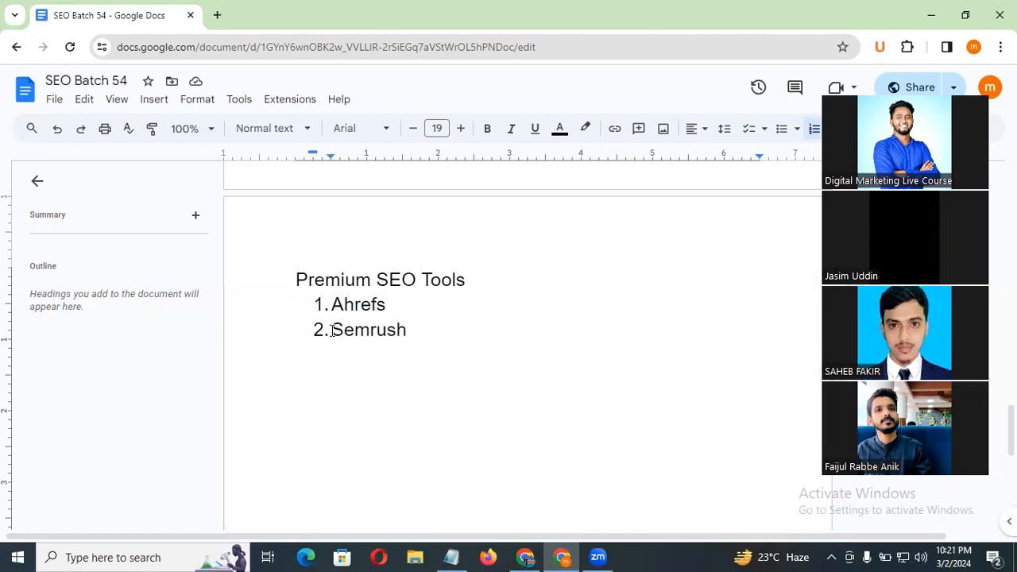
drag(332, 329, 400, 331)
double_click(414, 396)
click(727, 323)
double_click(360, 329)
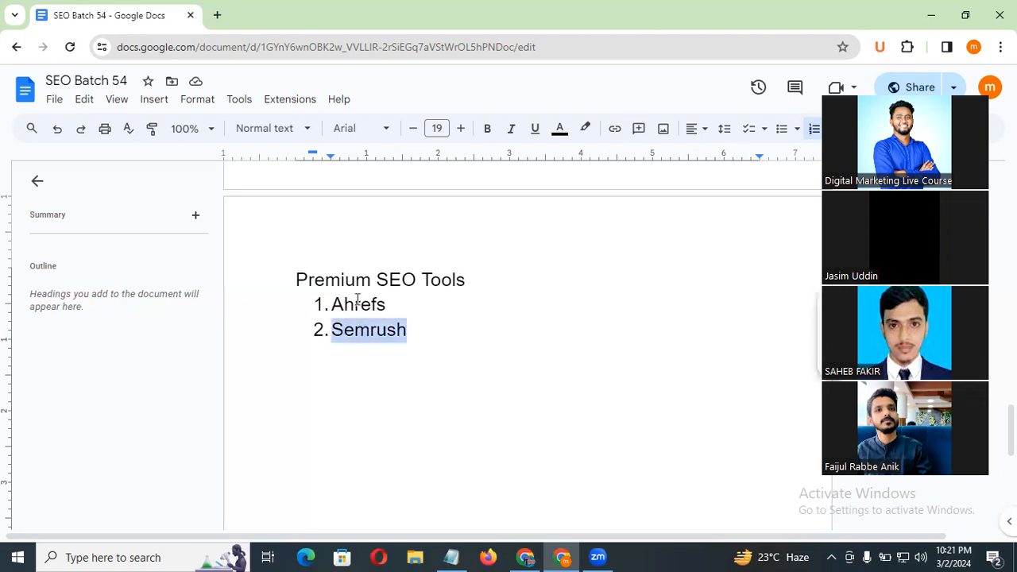
click(503, 332)
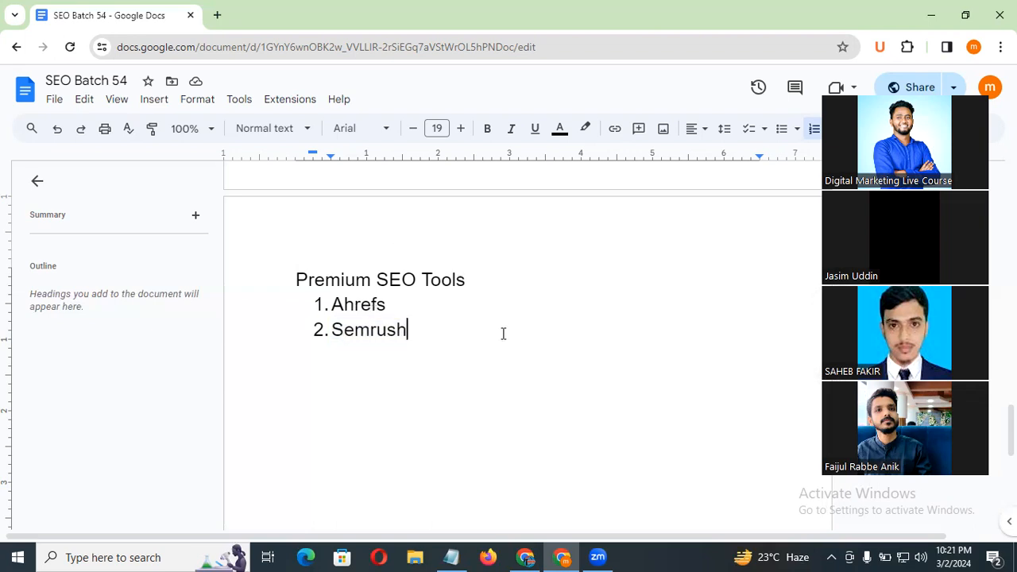
double_click(366, 302)
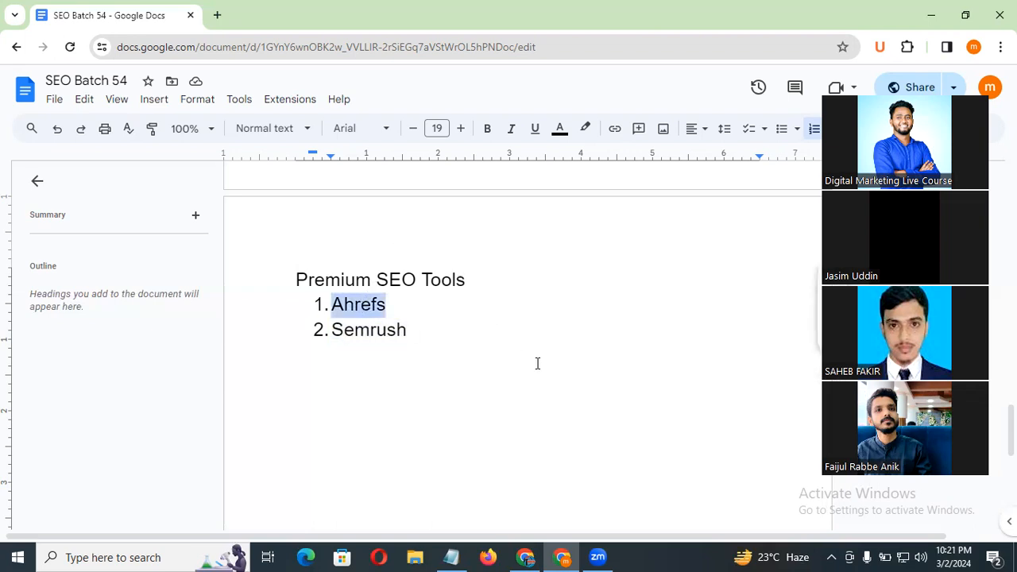
double_click(623, 360)
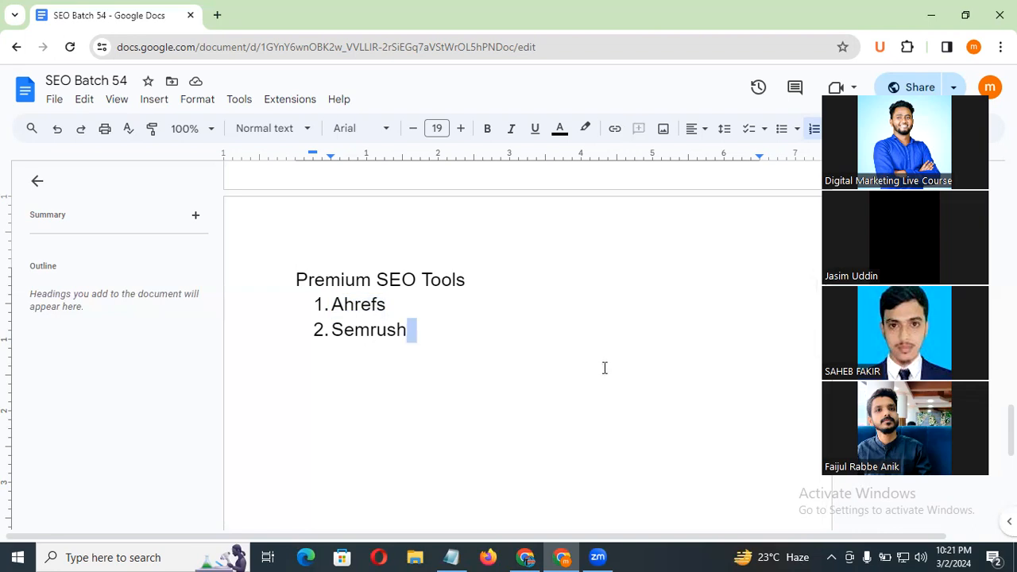
click(588, 363)
click(973, 48)
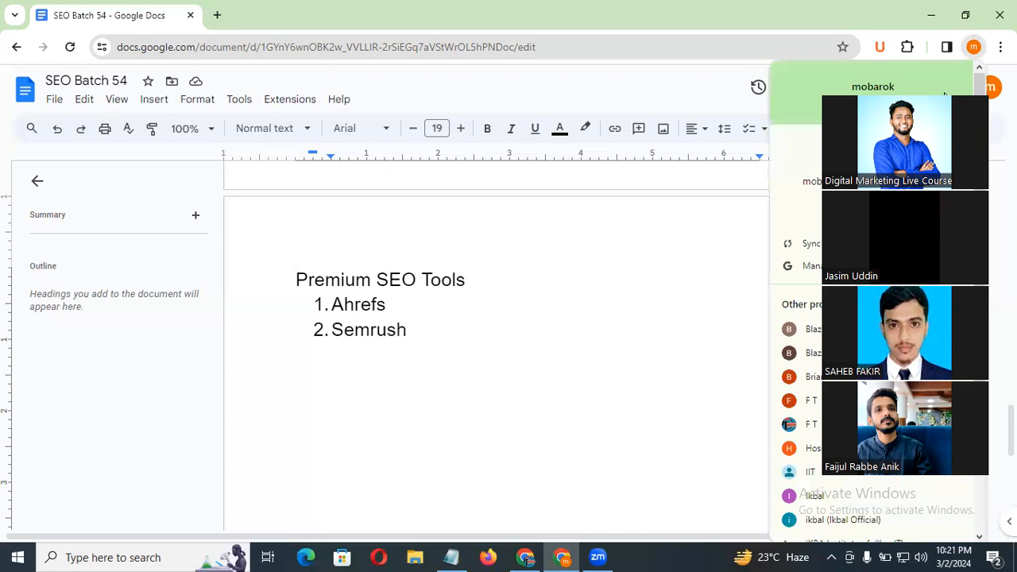
click(579, 555)
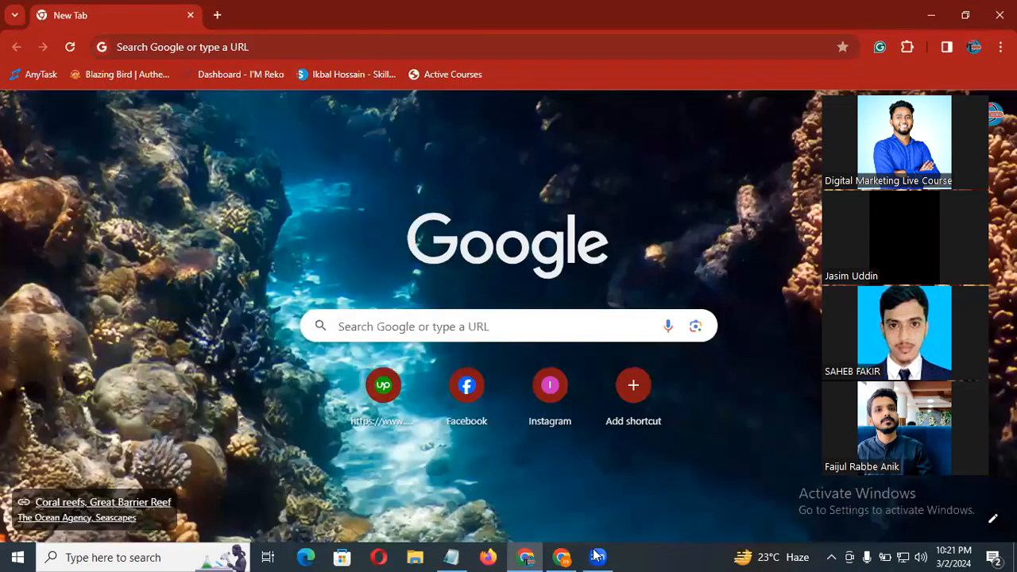
click(999, 15)
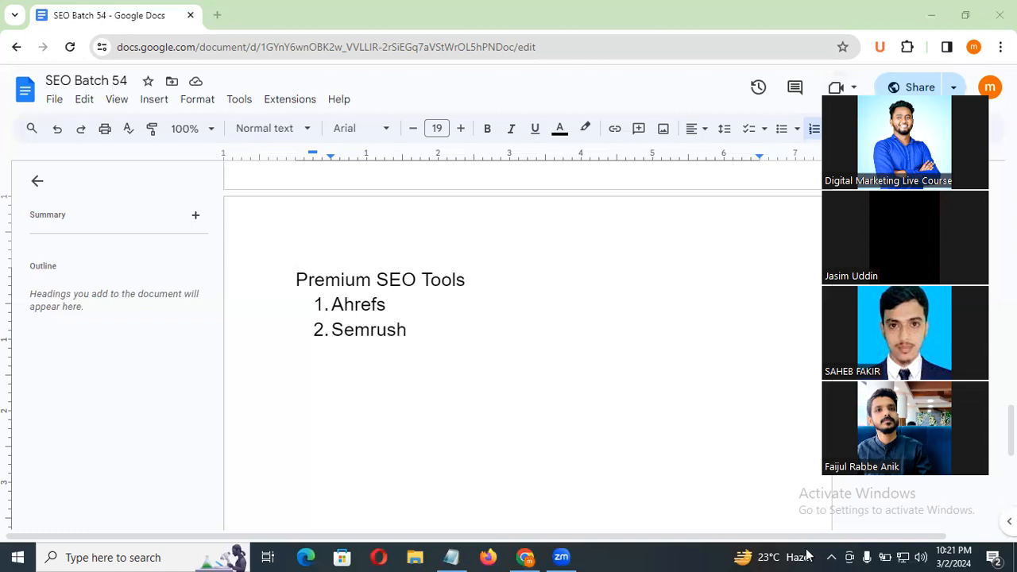
Open a browser window under the owner's "Official" Chrome profile and load its bookmarked Eagle SEO Tools signup page
scroll(816, 520, down, 2)
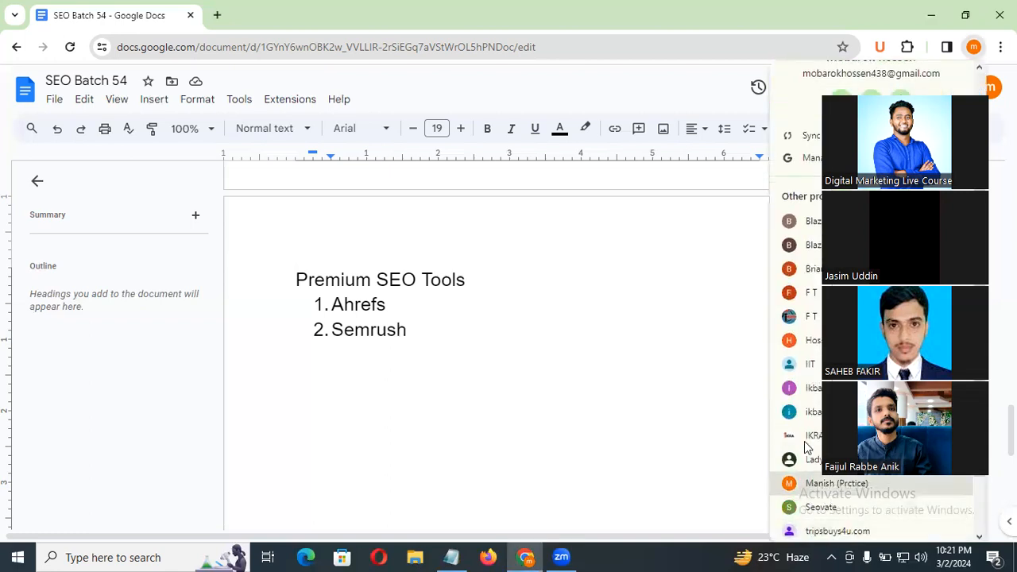
click(783, 413)
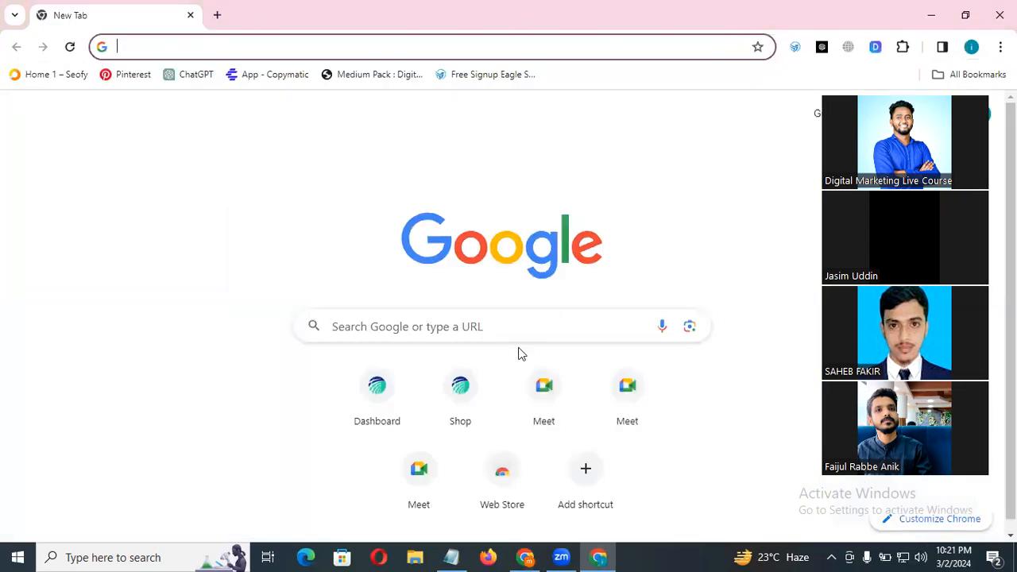
click(493, 76)
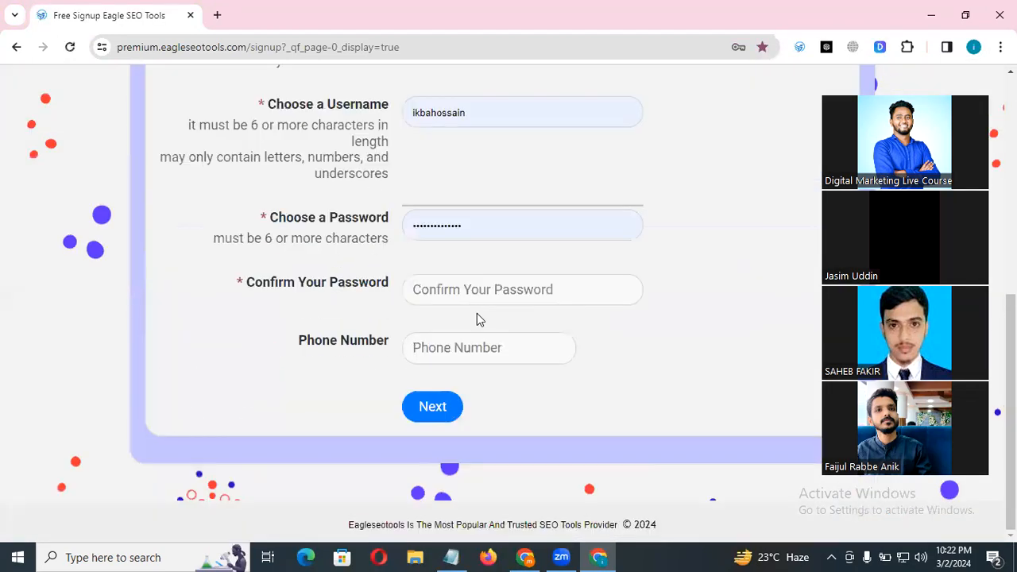
Log in to the existing Eagle SEO Tools account with the saved credentials instead of signing up
click(447, 406)
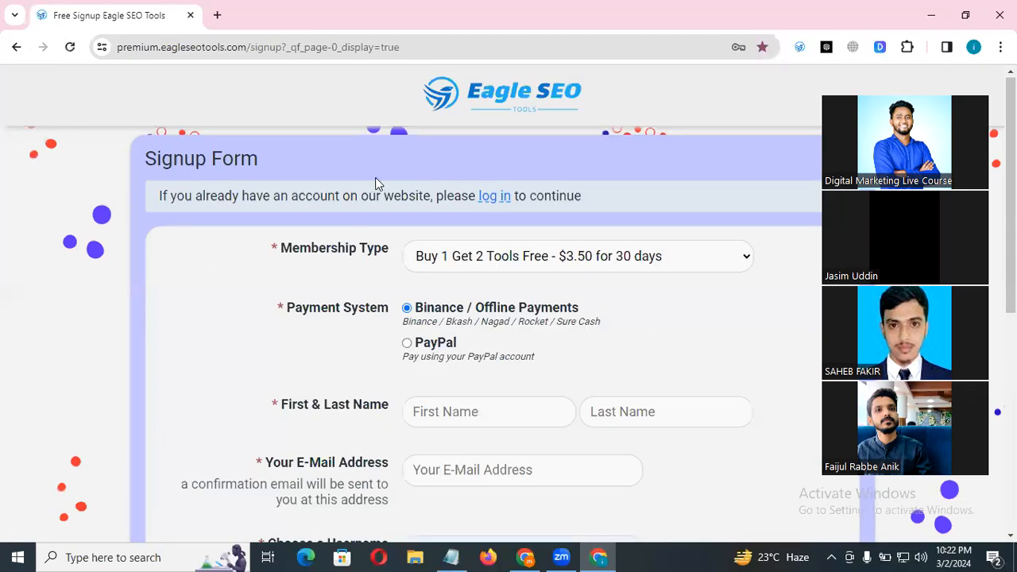
click(496, 199)
click(405, 356)
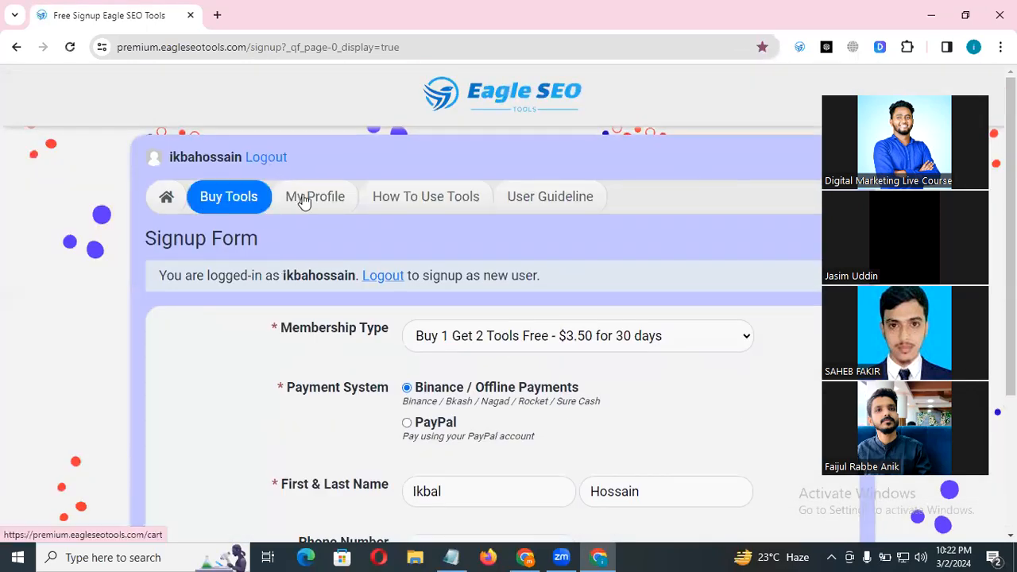
Go to the account's membership information page and locate the Active Resources list
click(238, 210)
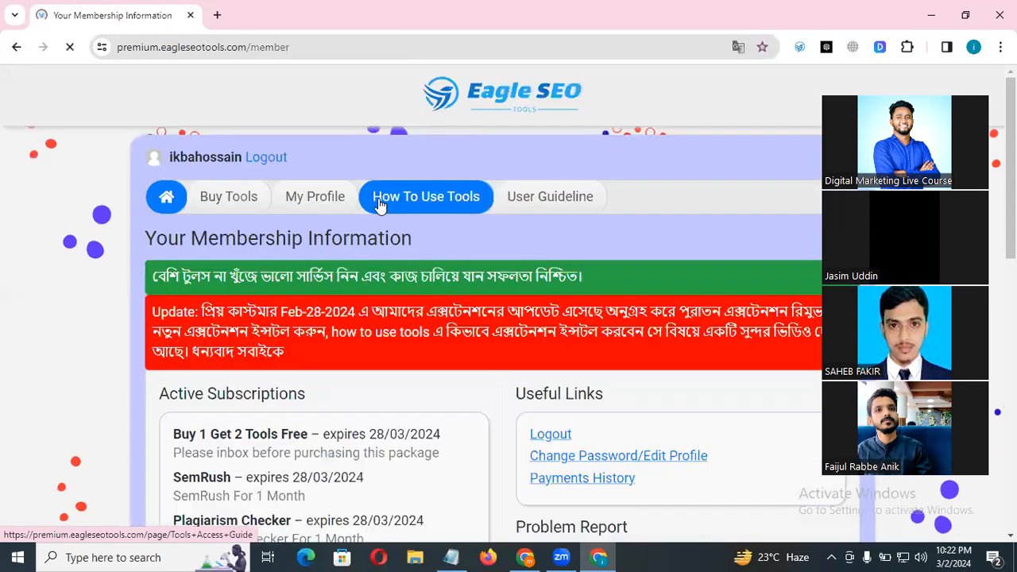
scroll(435, 222, down, 3)
scroll(435, 223, down, 6)
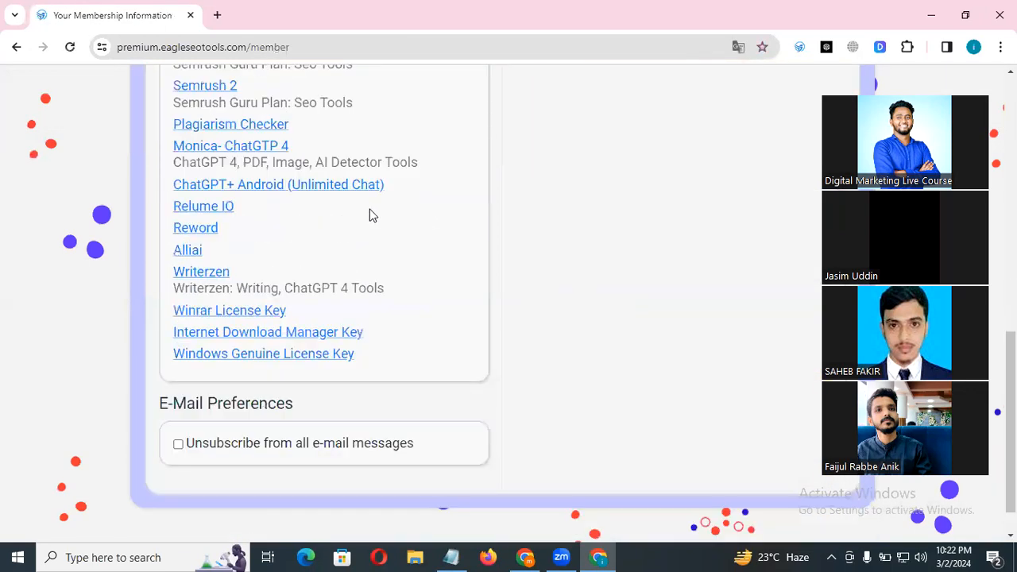
scroll(341, 226, up, 3)
Try to access Semrush through a server of the Semrush 2 resource in new tabs, and close those tabs
right_click(195, 314)
click(252, 327)
click(302, 15)
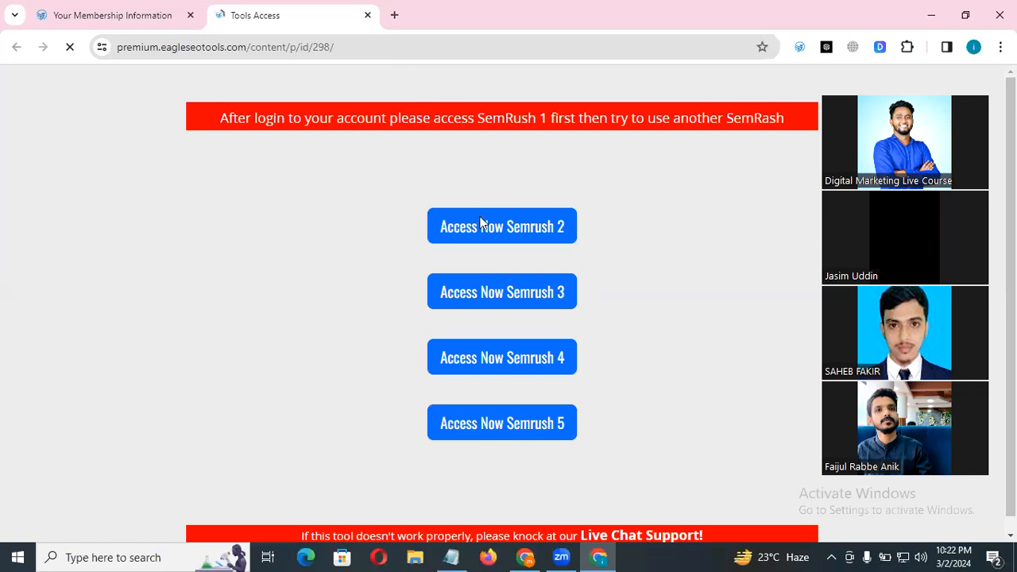
scroll(596, 300, down, 2)
scroll(576, 286, up, 2)
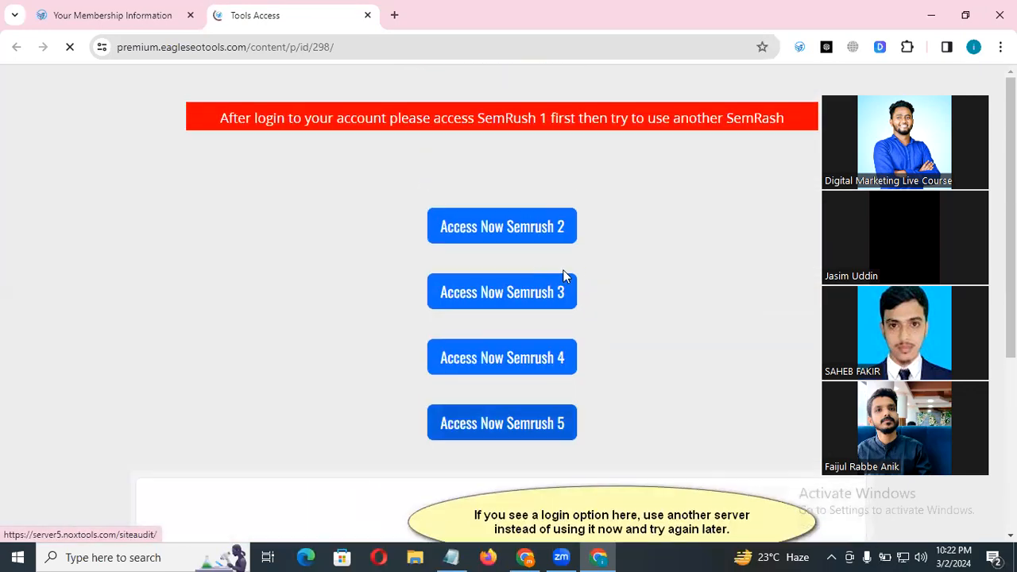
click(506, 217)
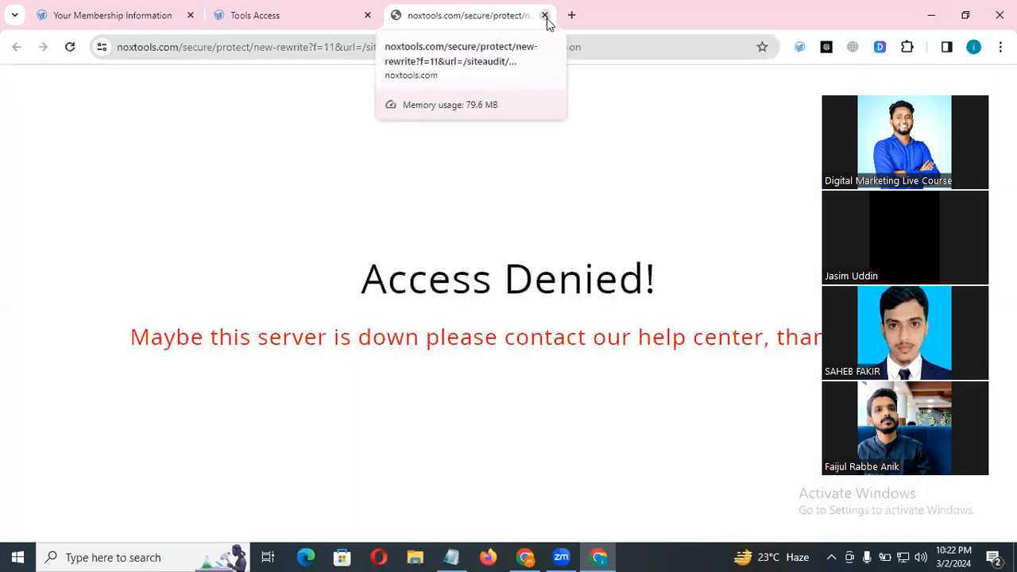
click(545, 16)
click(175, 12)
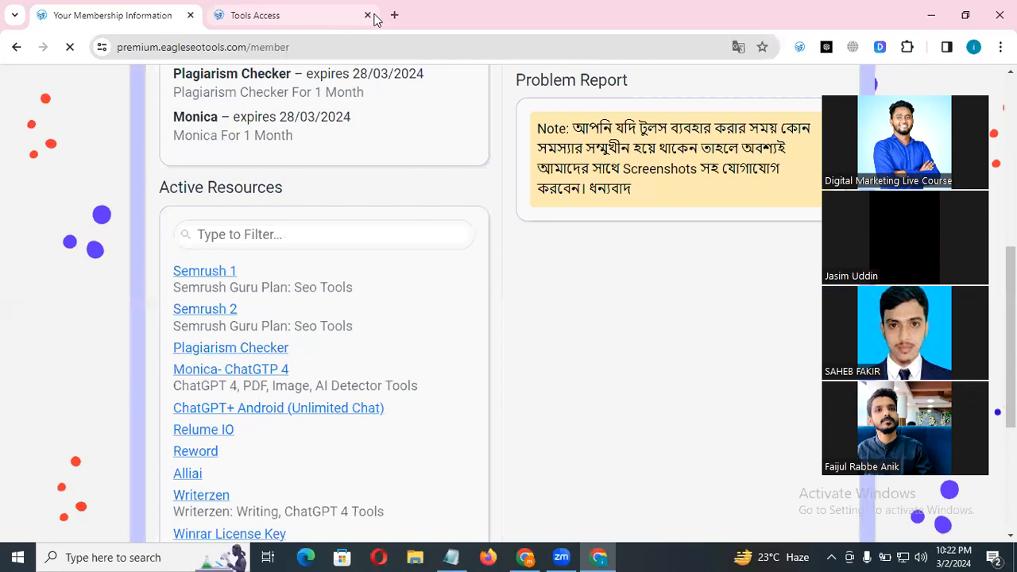
click(368, 15)
Open the Semrush 1 resource in a new tab, copy its access data and launch Semrush through the Eagle SEO Tools extension
right_click(213, 278)
click(268, 290)
click(290, 19)
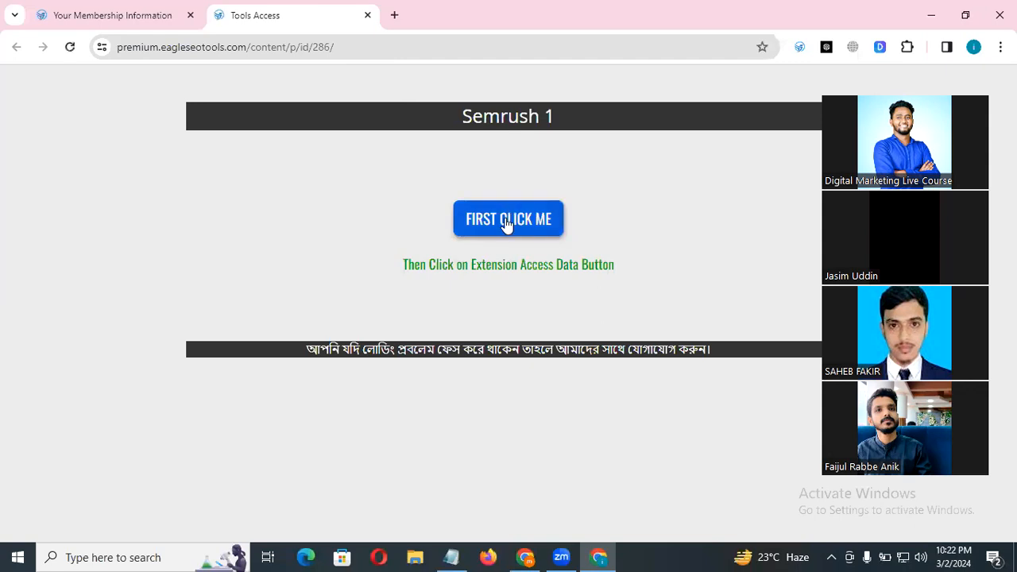
click(507, 225)
click(799, 46)
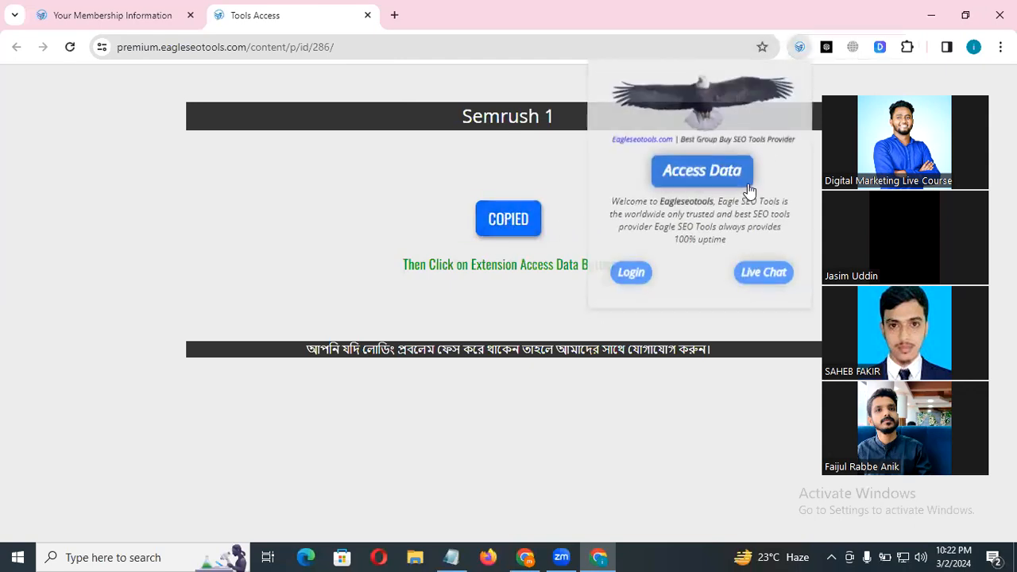
click(719, 175)
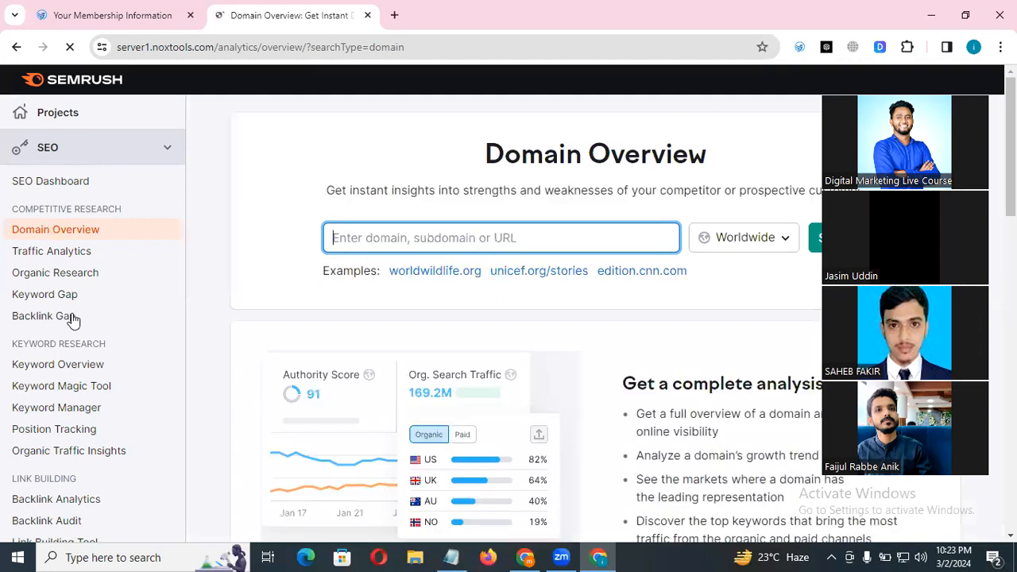
Look through Semrush's tool list, from competitive research, keyword research and link building to Local, Advertising, Social Media, Content Marketing and Agency Solutions
scroll(125, 397, down, 3)
scroll(111, 375, up, 3)
scroll(61, 413, down, 15)
scroll(58, 419, up, 6)
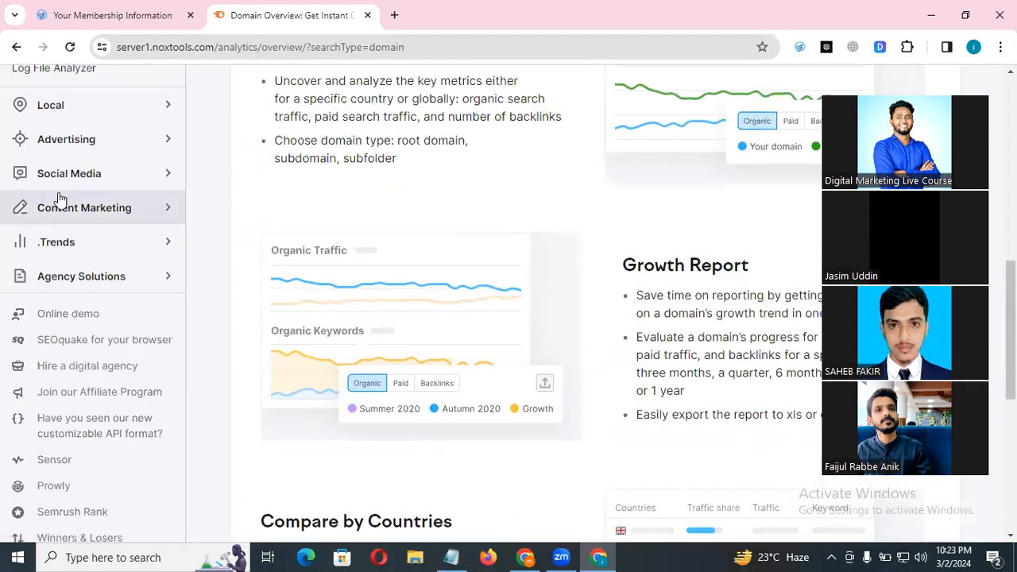
scroll(61, 200, up, 6)
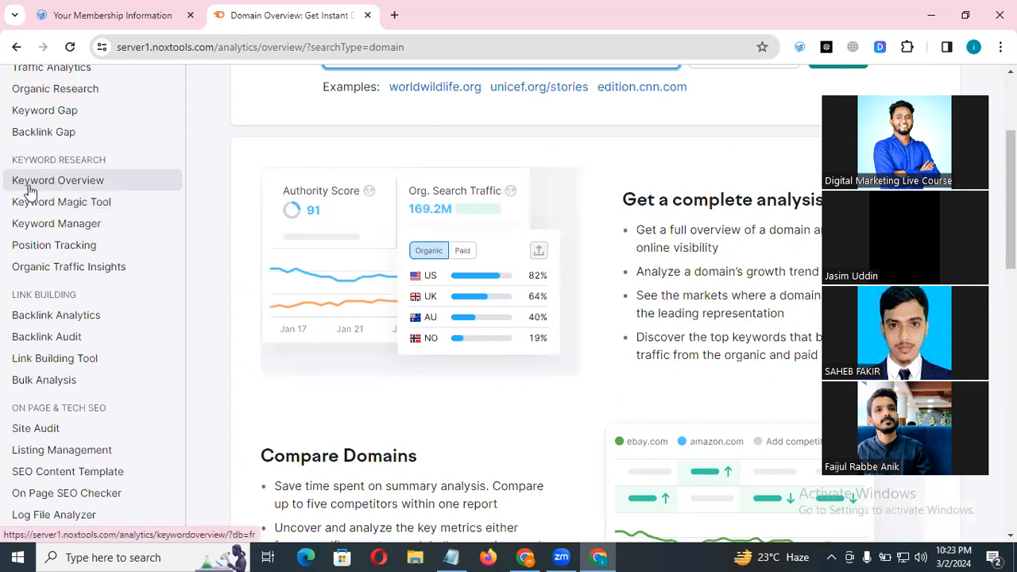
scroll(48, 364, up, 3)
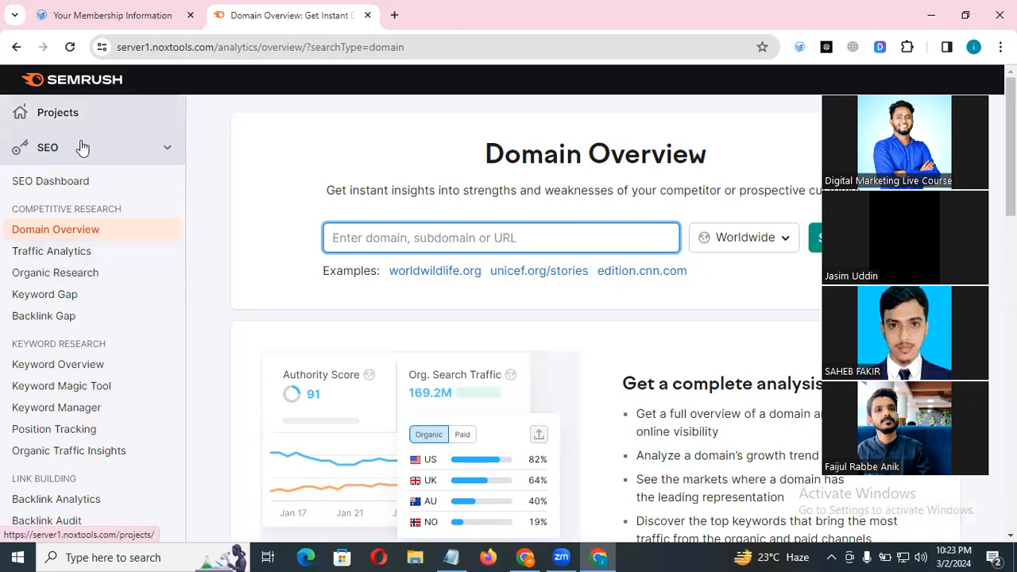
scroll(9, 469, down, 5)
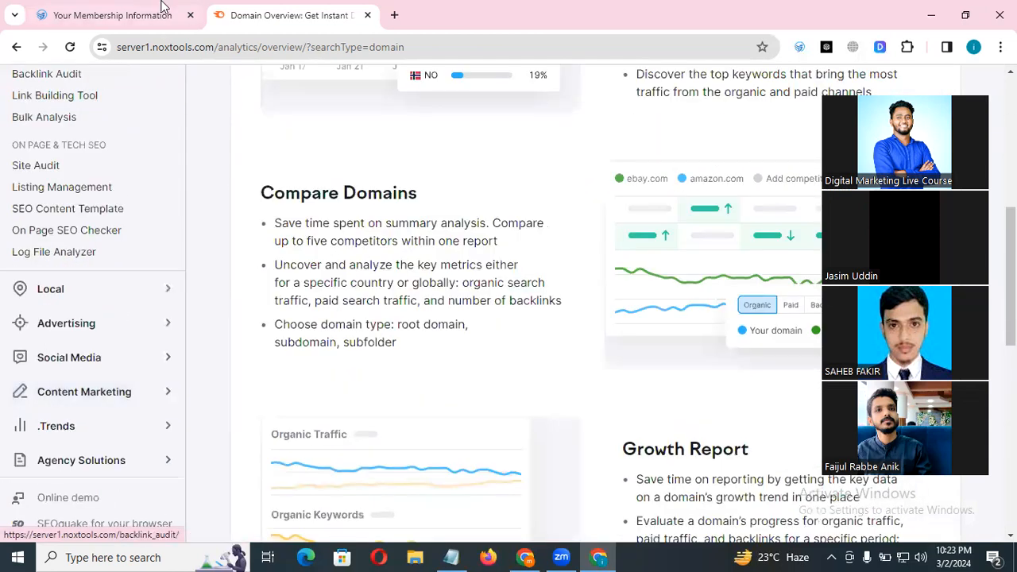
scroll(55, 429, up, 3)
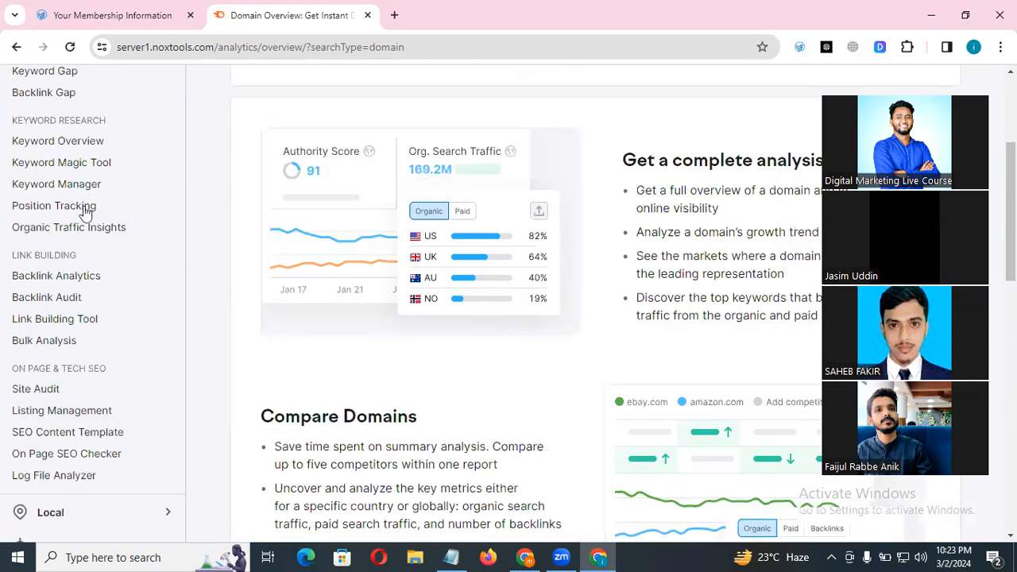
scroll(90, 454, up, 3)
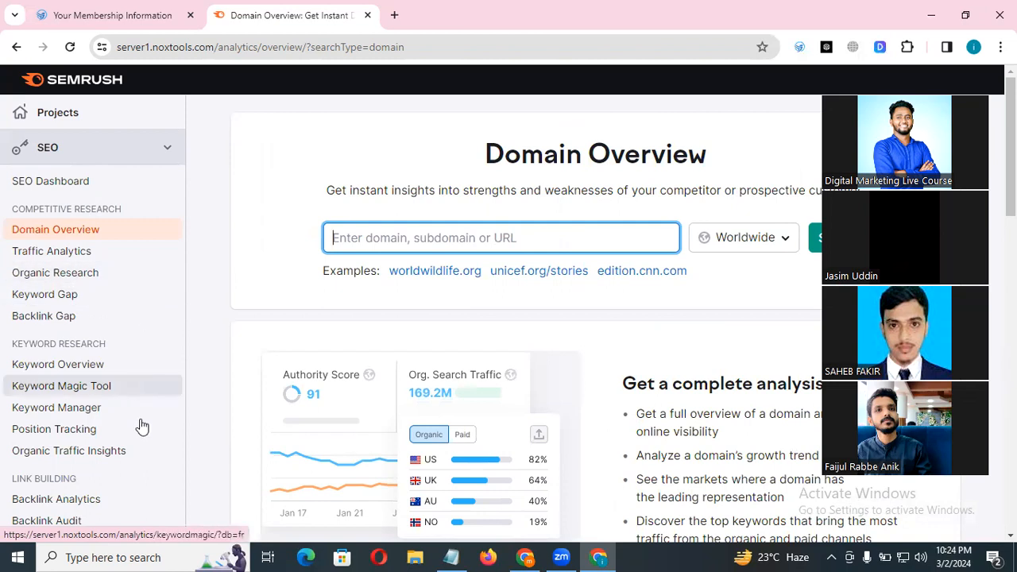
Open the Keyword Magic Tool from Semrush's keyword research tools
scroll(118, 250, down, 3)
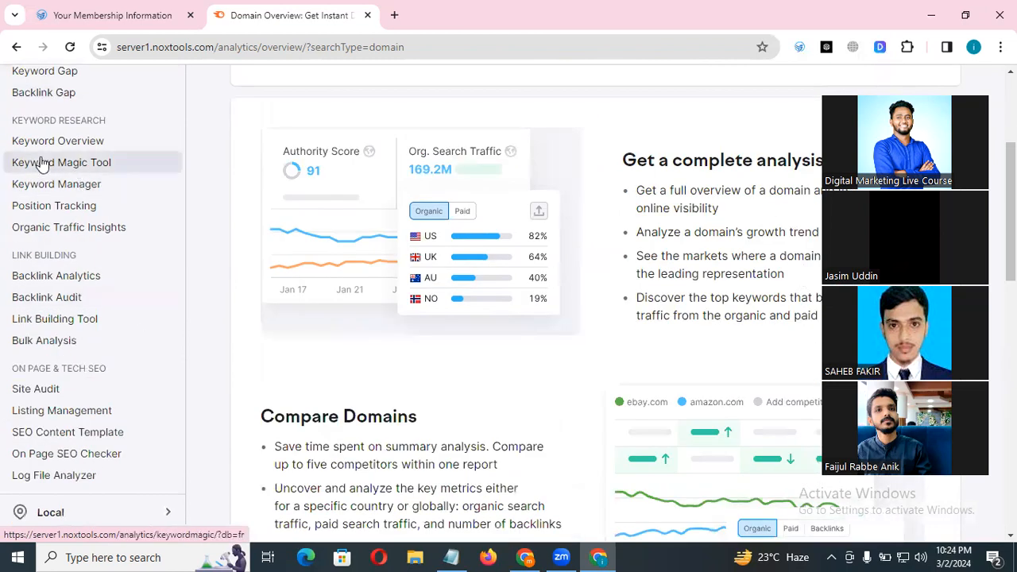
scroll(55, 163, up, 3)
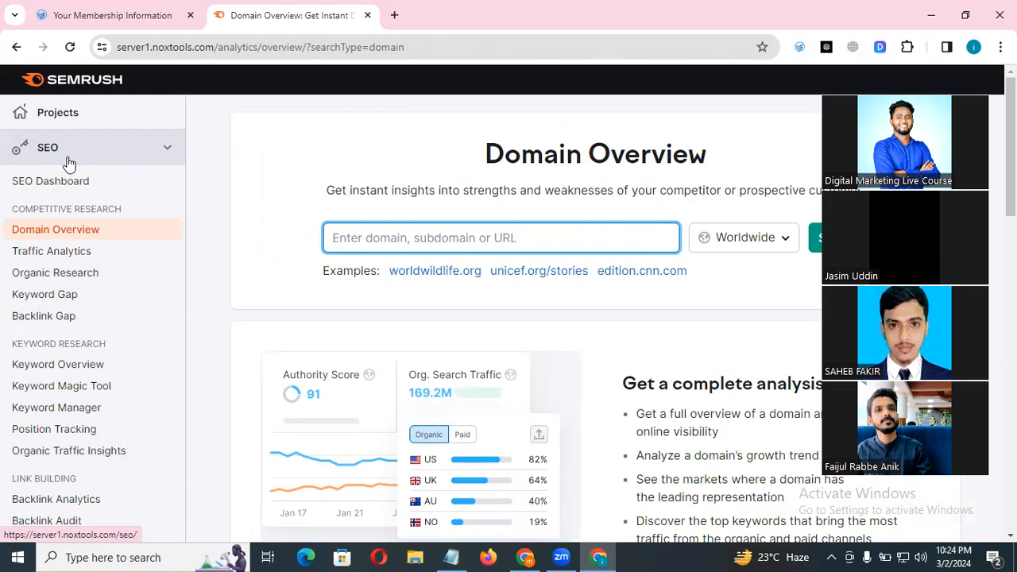
click(48, 395)
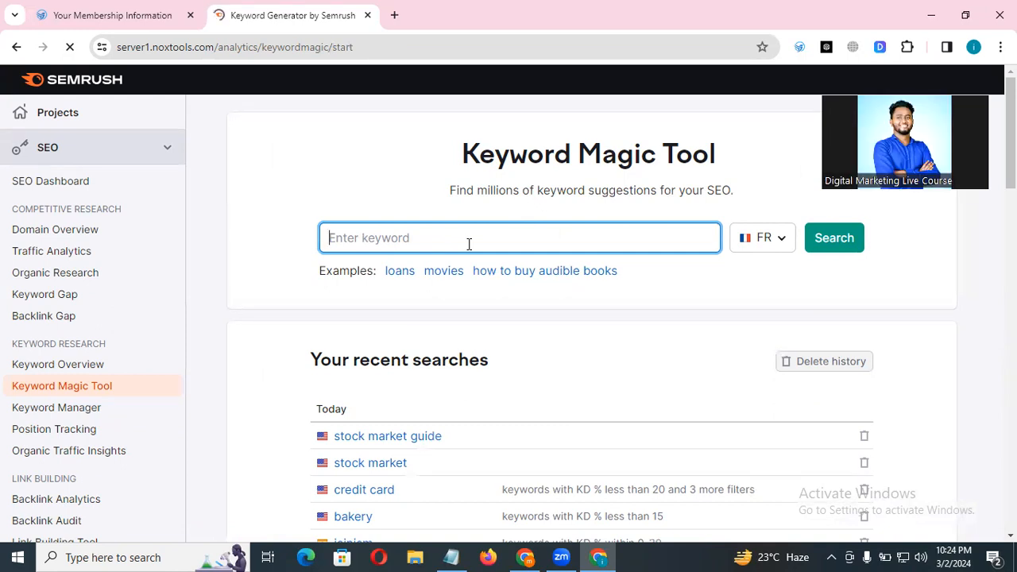
Enter "smart watch" as the keyword and set the search country to United States
text(smart wat)
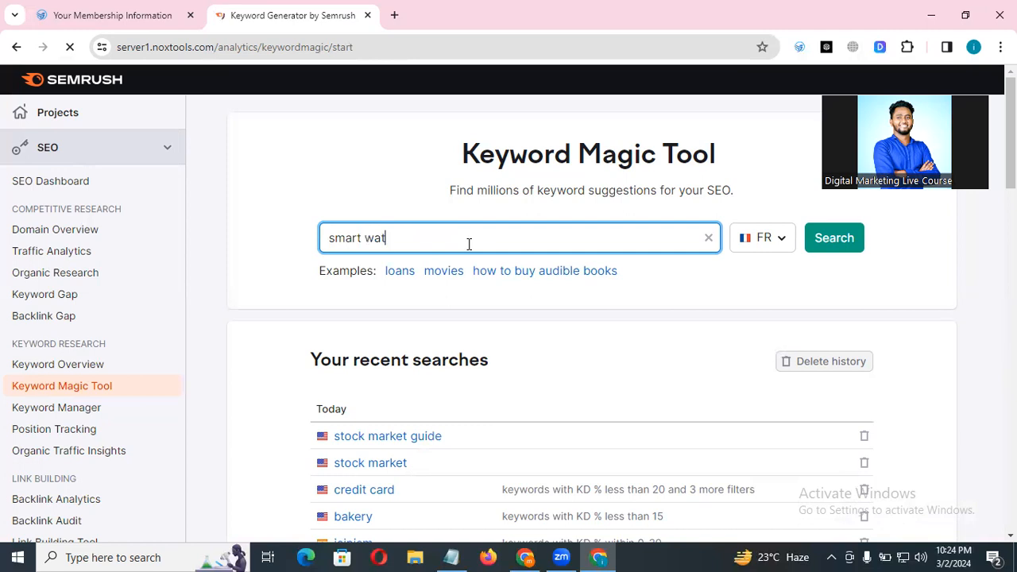
text(cv)
key(BackSpace)
click(769, 242)
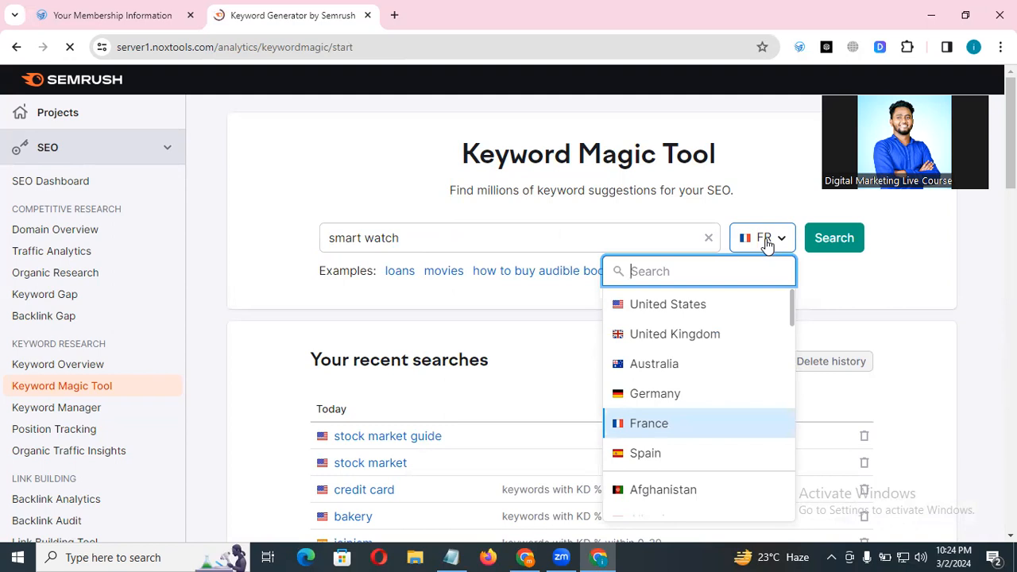
click(727, 314)
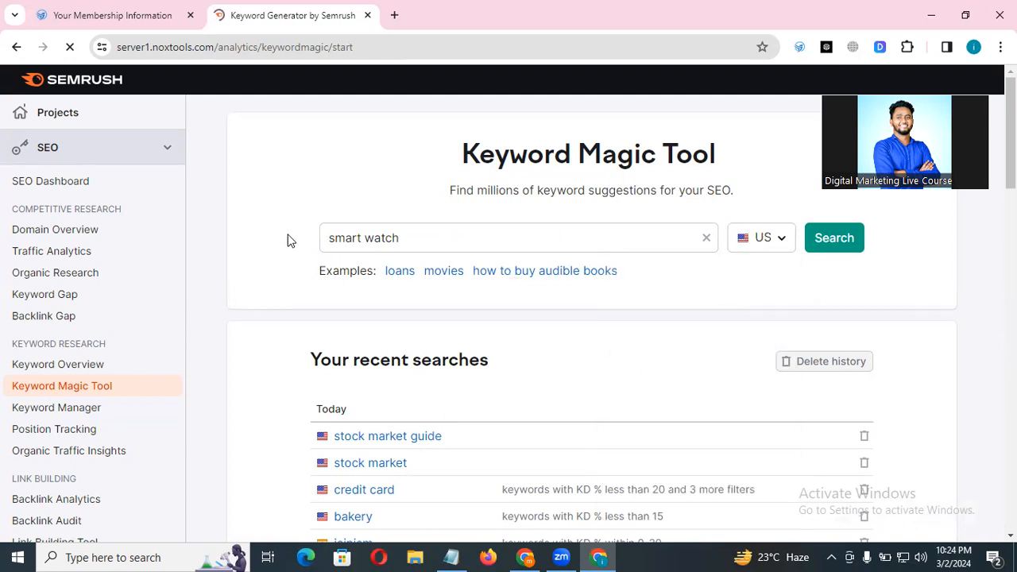
triple_click(373, 238)
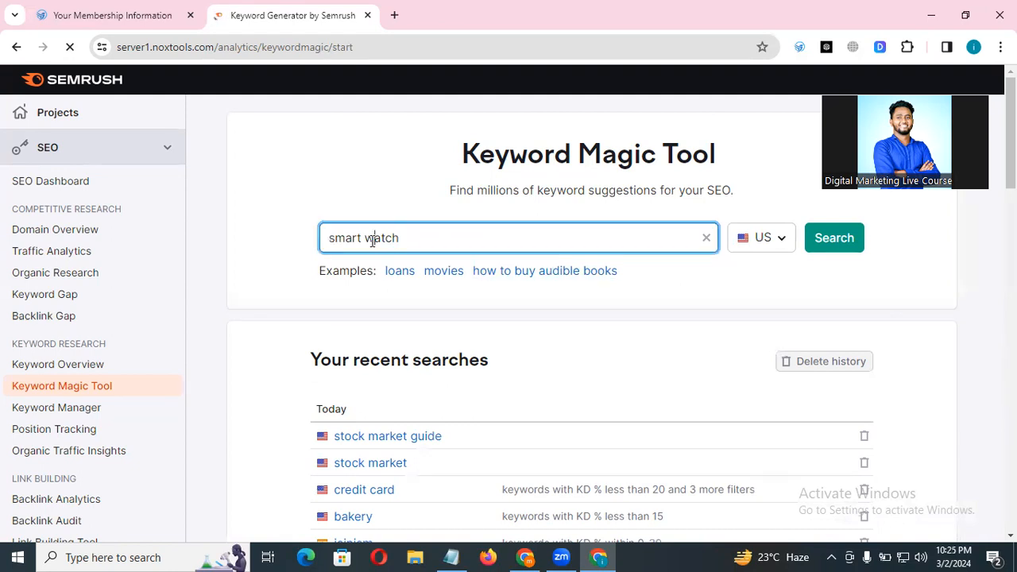
Look through the countries available for the keyword search and close the list with United States still chosen
click(763, 241)
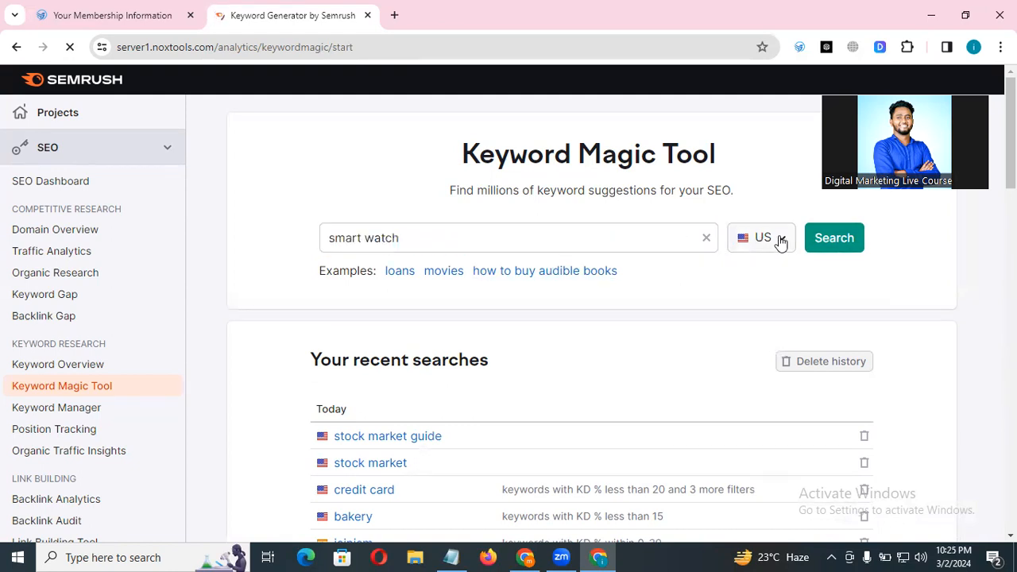
scroll(665, 387, down, 3)
scroll(665, 387, up, 3)
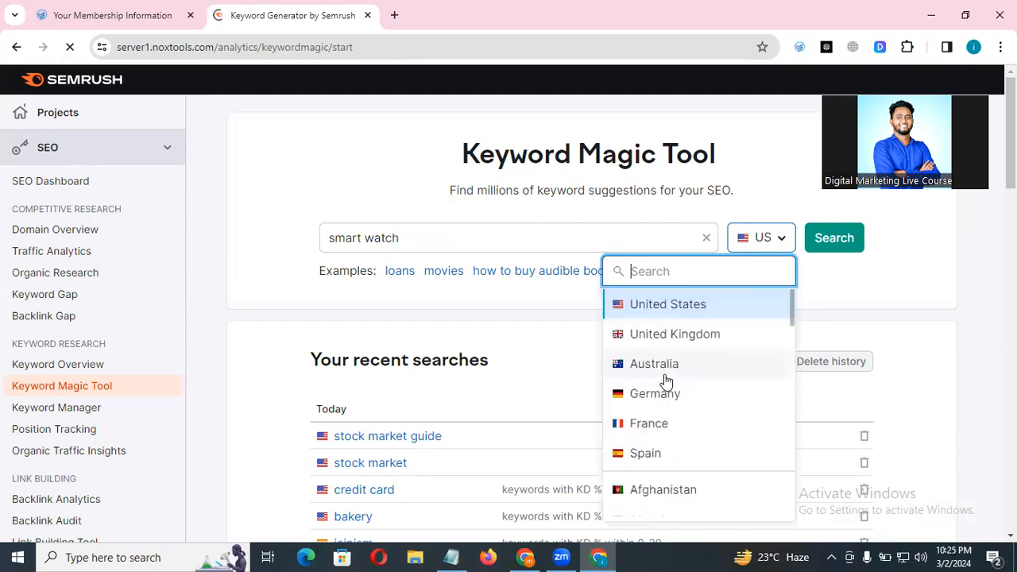
scroll(687, 437, down, 10)
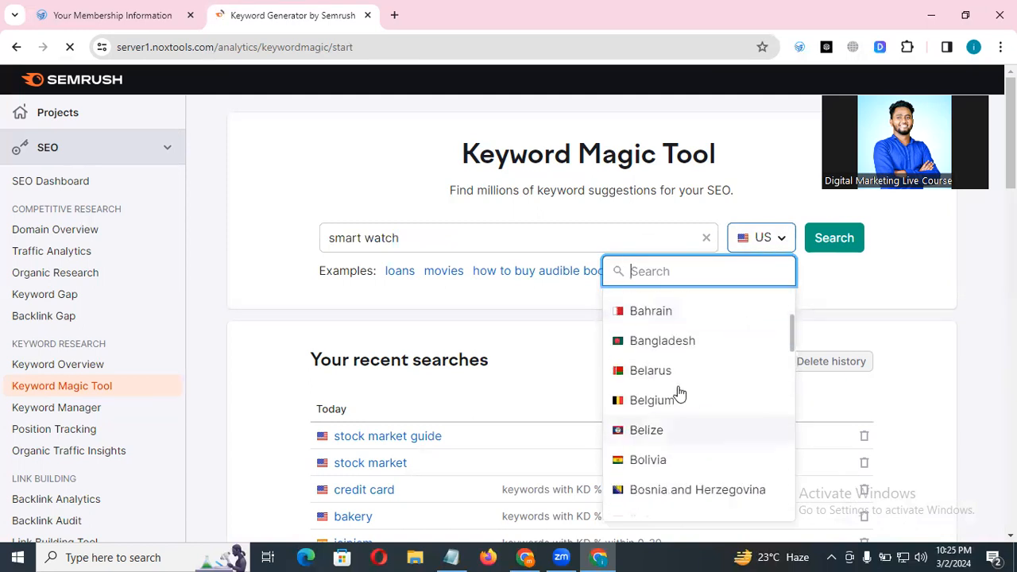
scroll(697, 469, down, 1)
scroll(691, 475, down, 20)
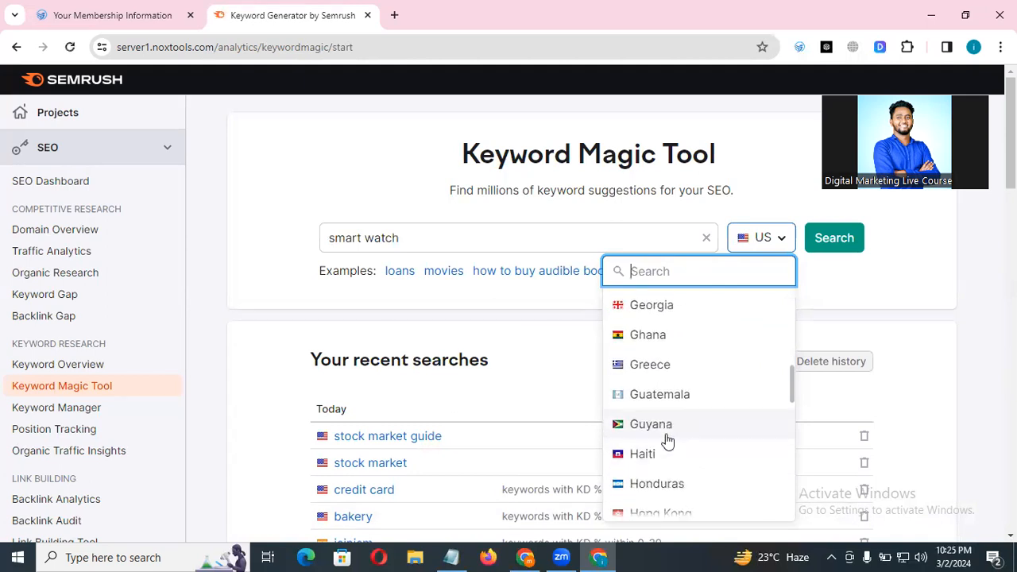
scroll(696, 422, up, 8)
scroll(690, 443, down, 12)
scroll(689, 300, up, 5)
scroll(681, 367, up, 18)
scroll(671, 409, down, 18)
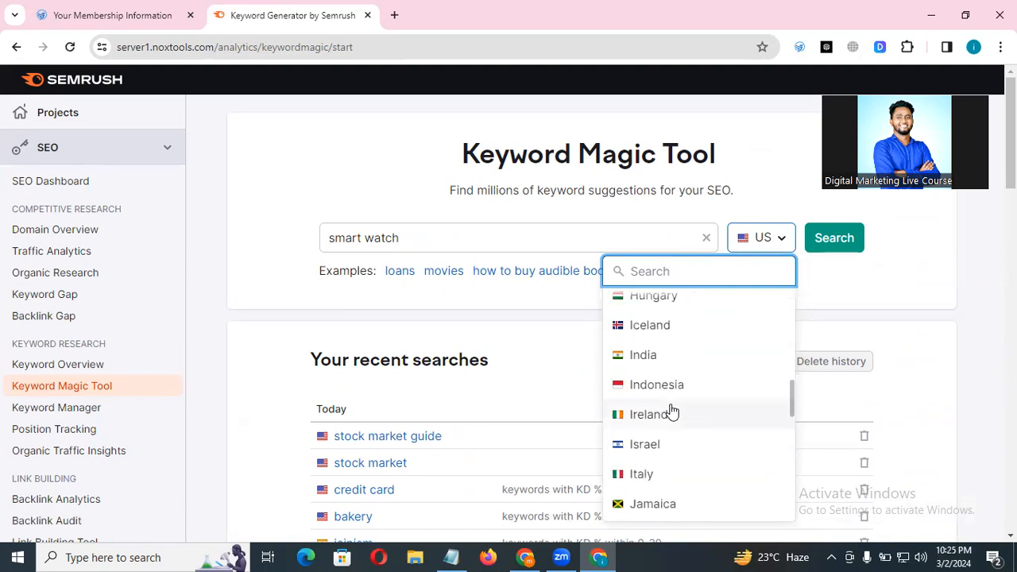
scroll(655, 374, up, 5)
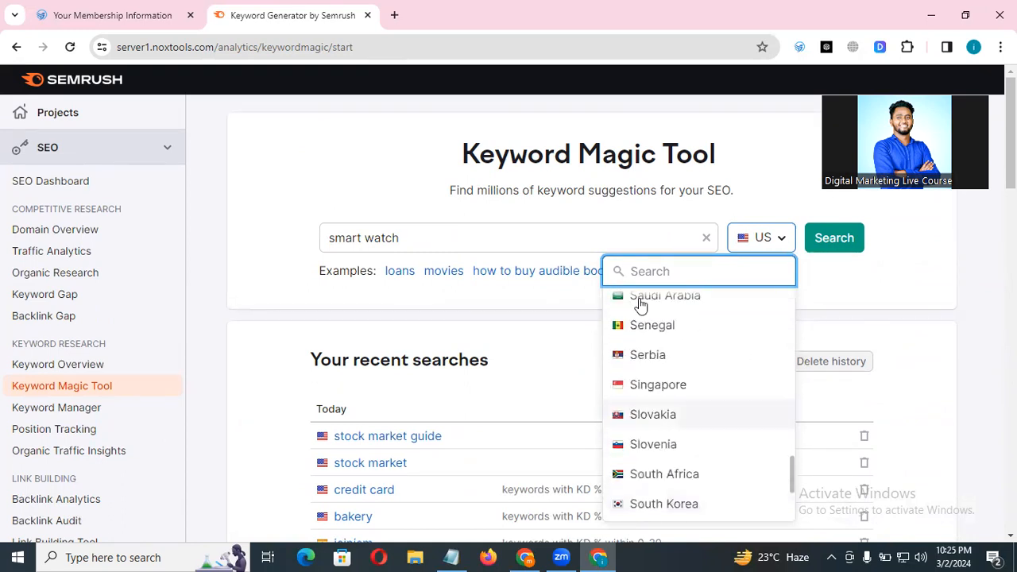
scroll(672, 382, up, 5)
scroll(676, 405, up, 15)
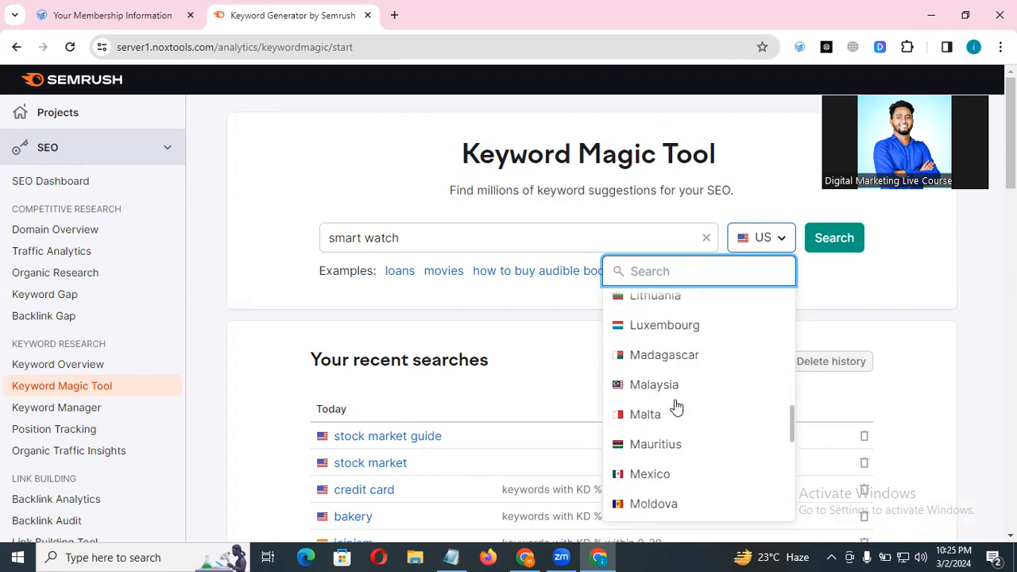
scroll(675, 408, up, 8)
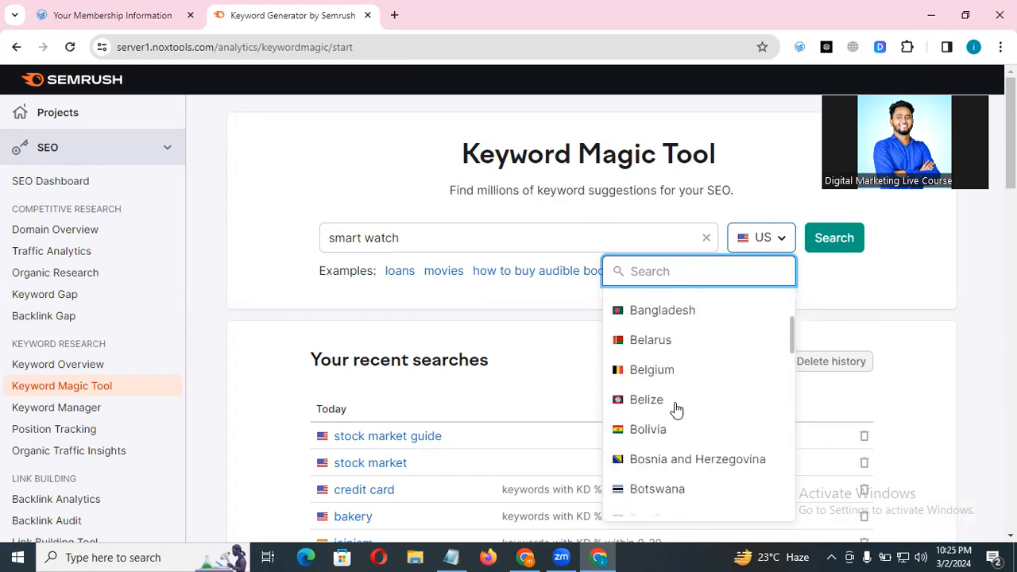
scroll(649, 485, down, 3)
scroll(650, 480, down, 1)
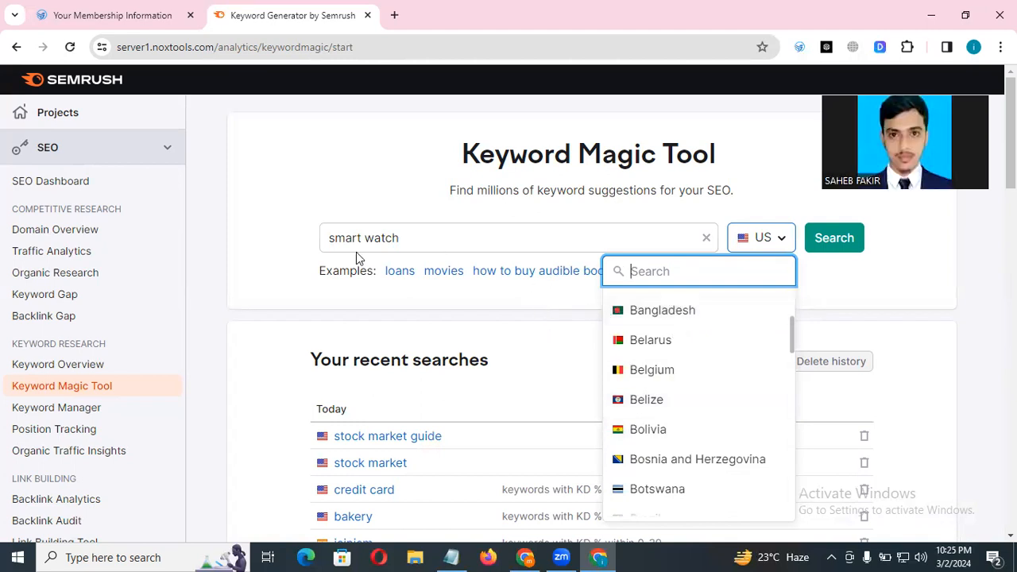
click(536, 336)
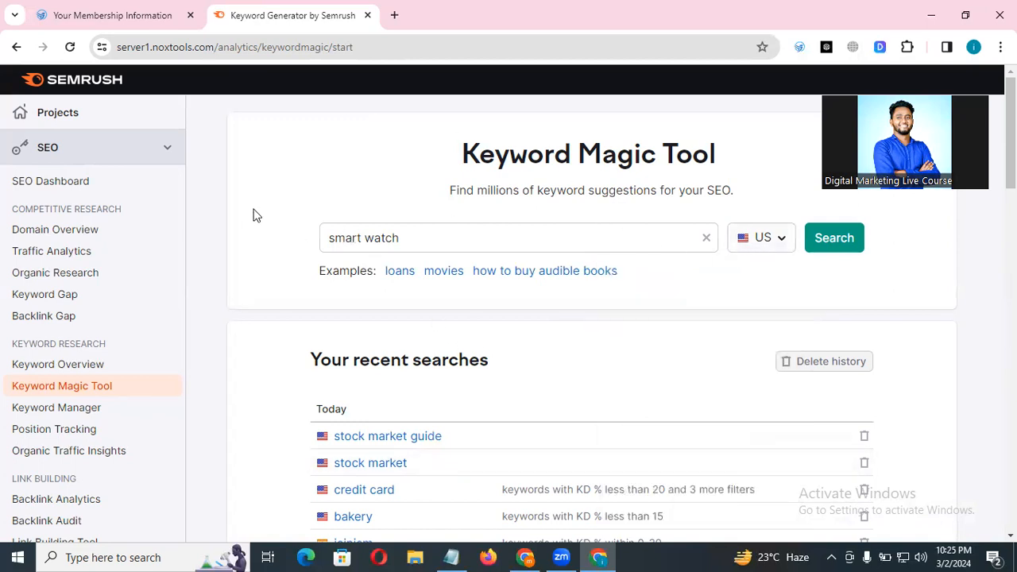
Run the Keyword Magic Tool search for "smart watch" in the United States
drag(329, 237, 419, 228)
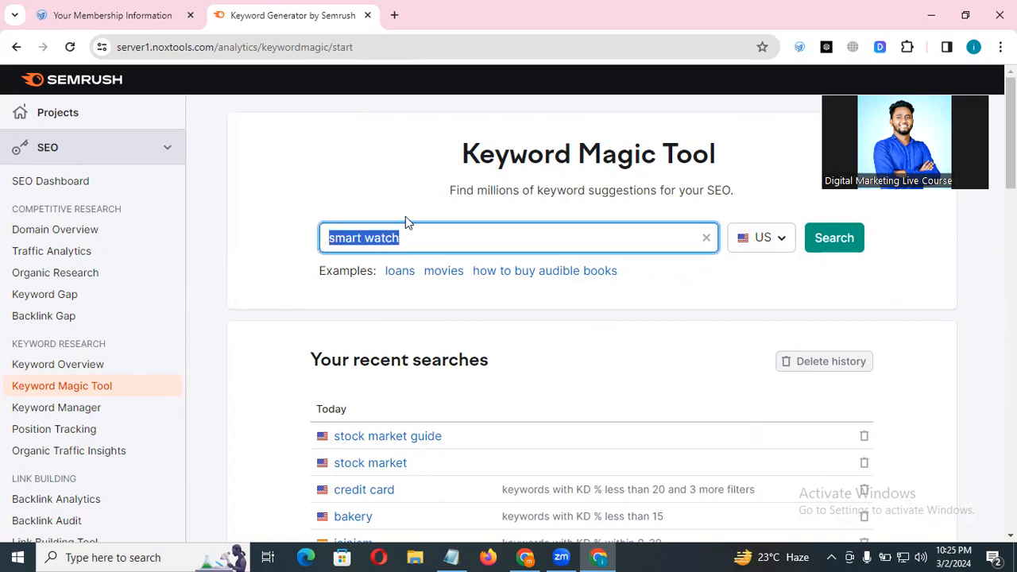
click(402, 216)
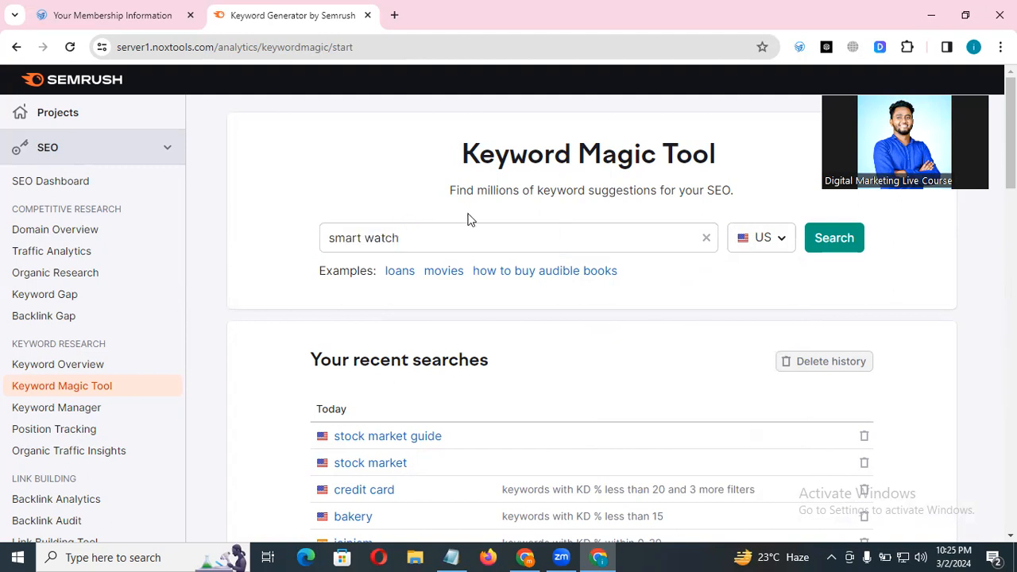
click(853, 247)
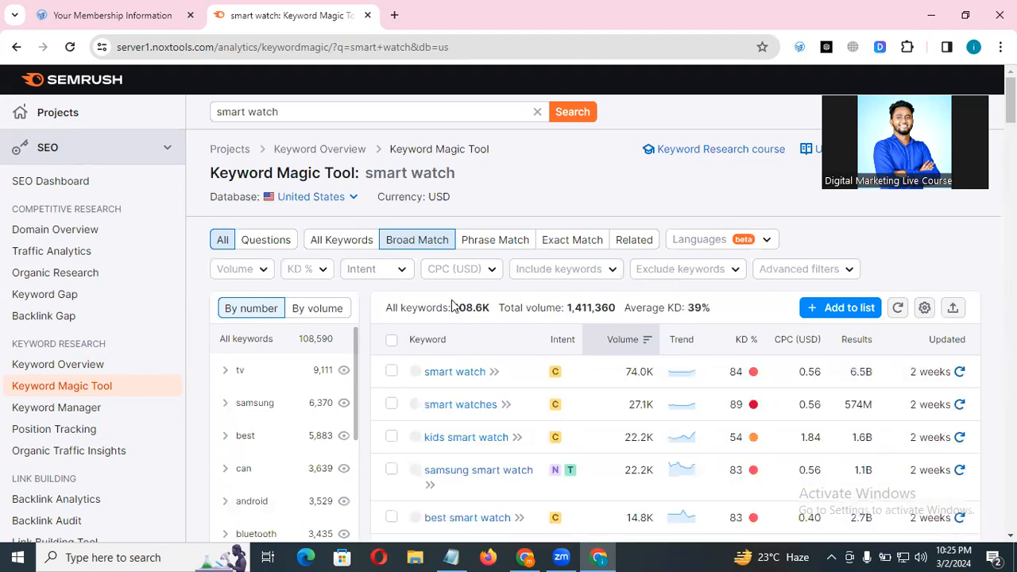
Examine the total number of keywords found and look through the countries in the report's database list
drag(456, 306, 493, 314)
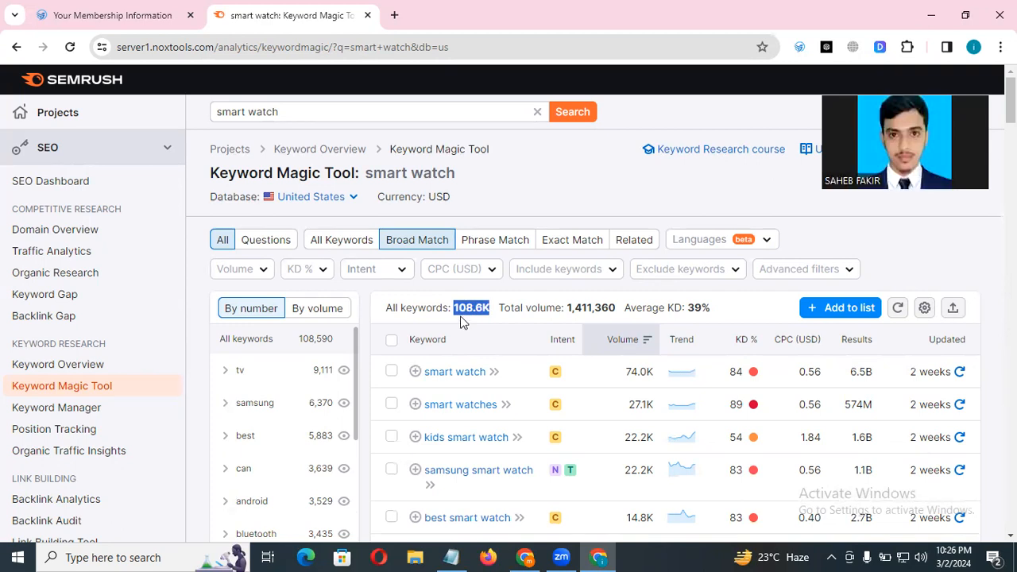
click(542, 189)
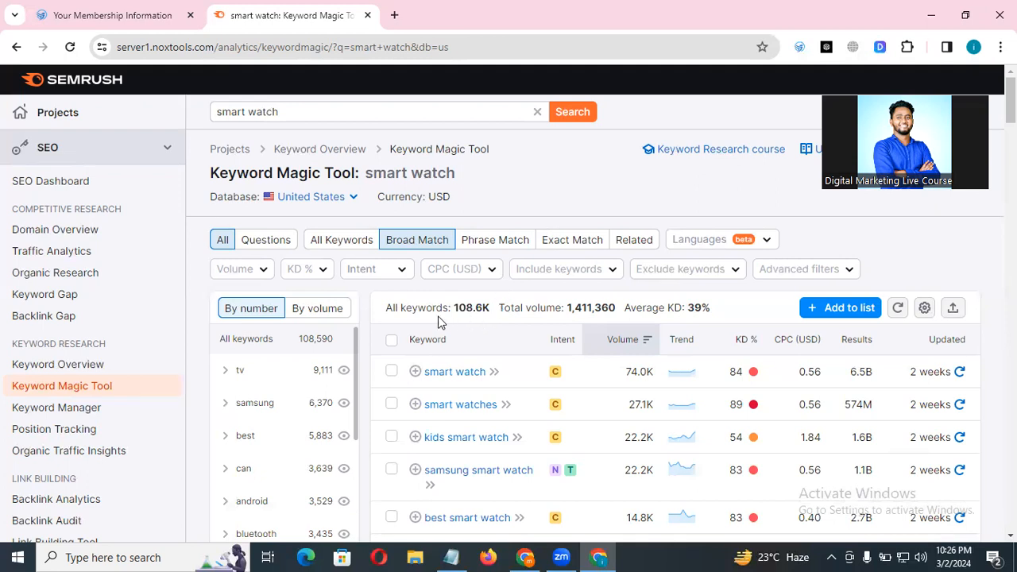
mouse_move(466, 308)
mouse_down()
mouse_move(480, 315)
mouse_move(459, 308)
mouse_up()
click(461, 308)
click(350, 198)
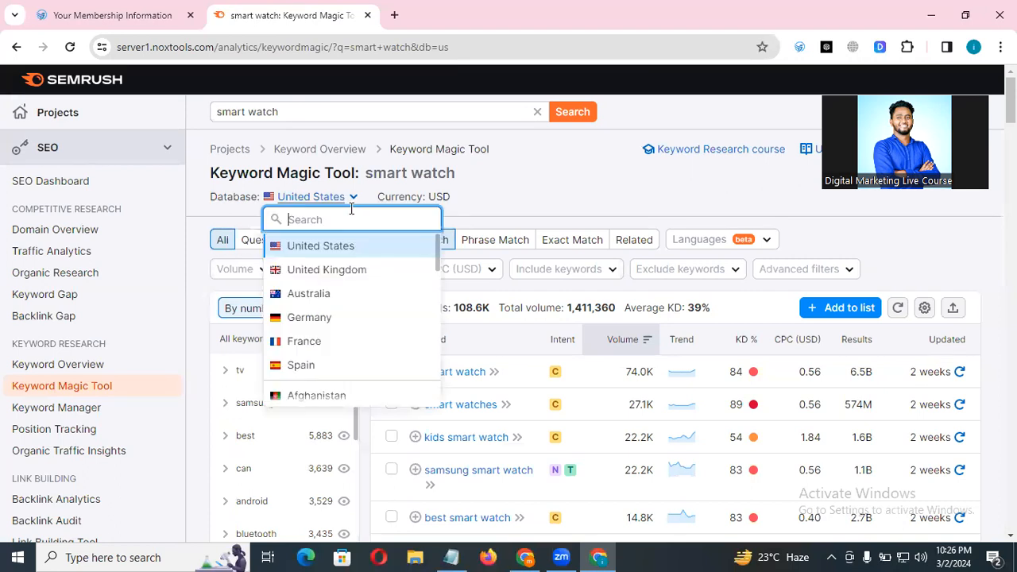
scroll(336, 345, down, 20)
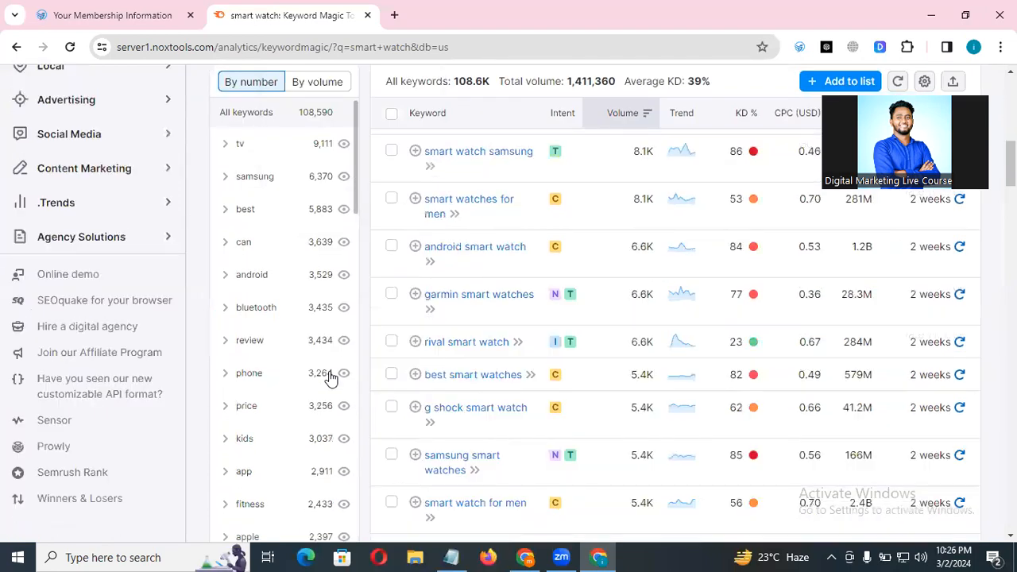
scroll(329, 379, down, 3)
scroll(330, 379, up, 3)
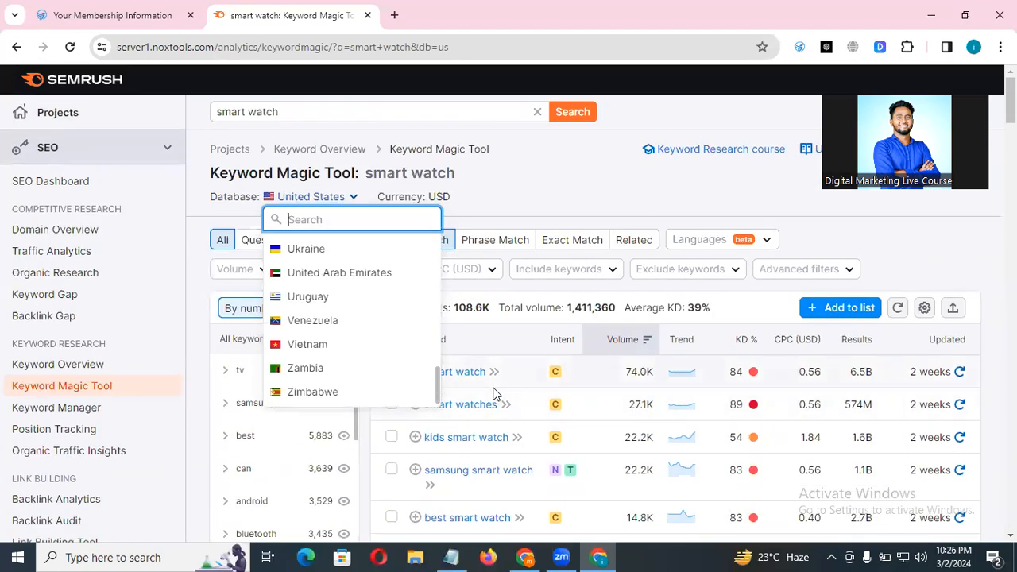
click(520, 180)
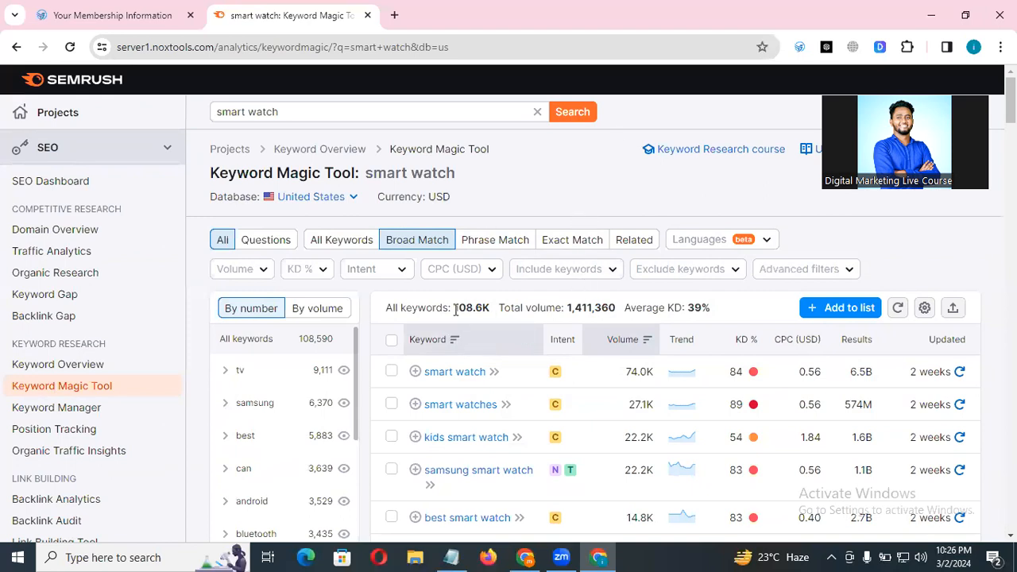
Highlight and review the All keywords figure above the smart watch keyword table
drag(455, 307, 490, 309)
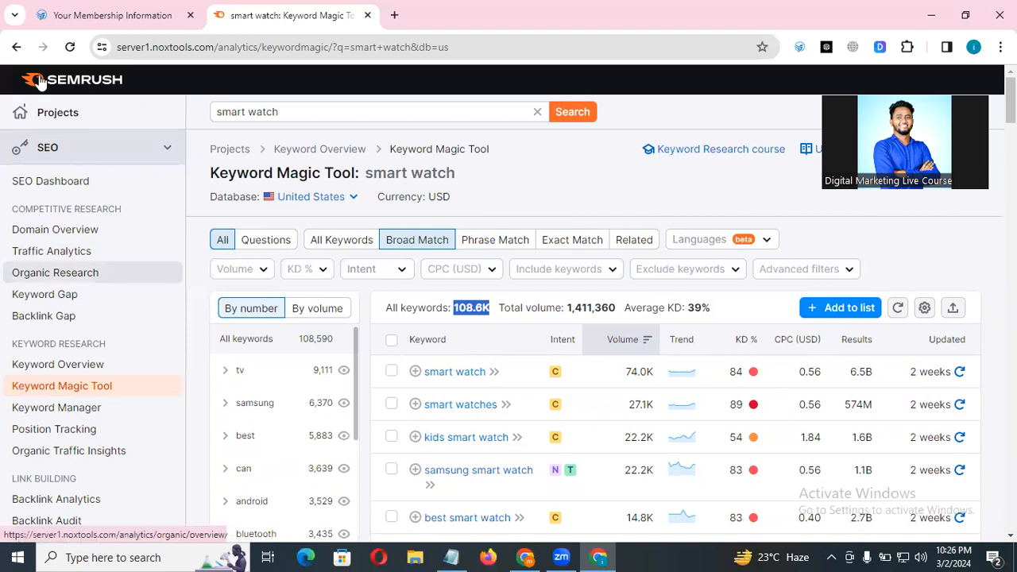
scroll(61, 350, down, 1)
scroll(57, 397, up, 1)
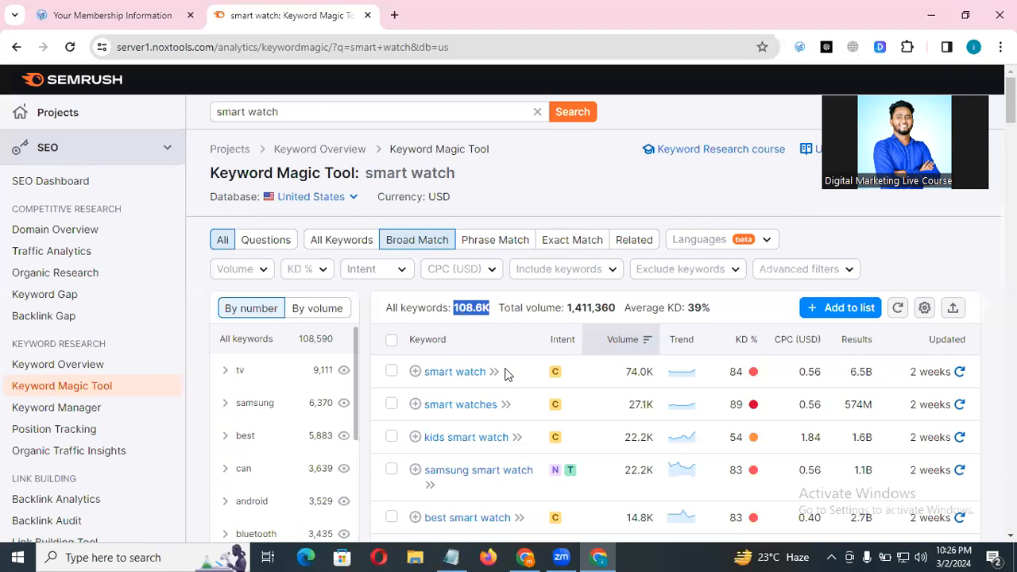
click(666, 191)
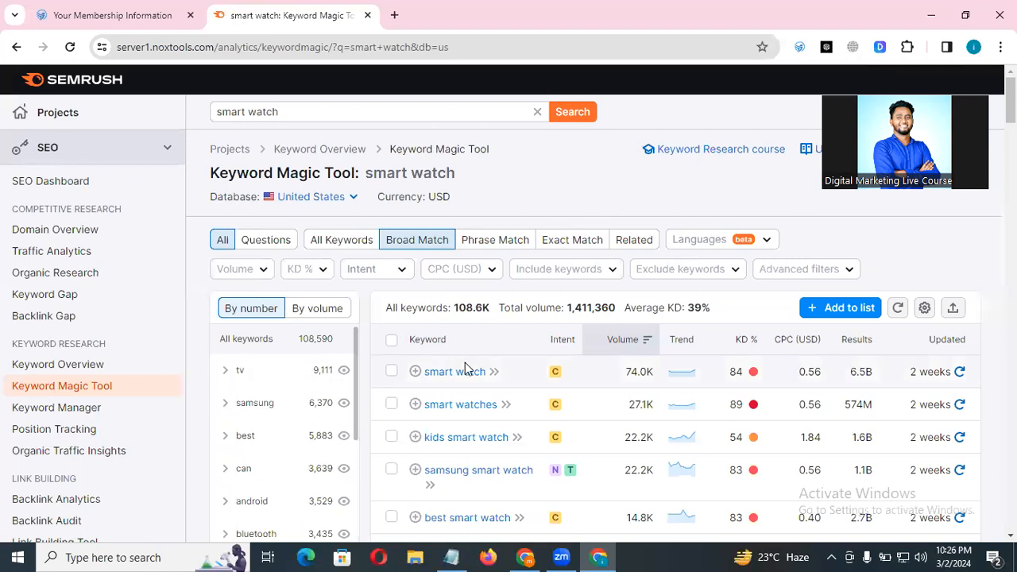
mouse_move(400, 308)
mouse_down()
mouse_move(497, 313)
mouse_move(389, 310)
mouse_up()
click(490, 306)
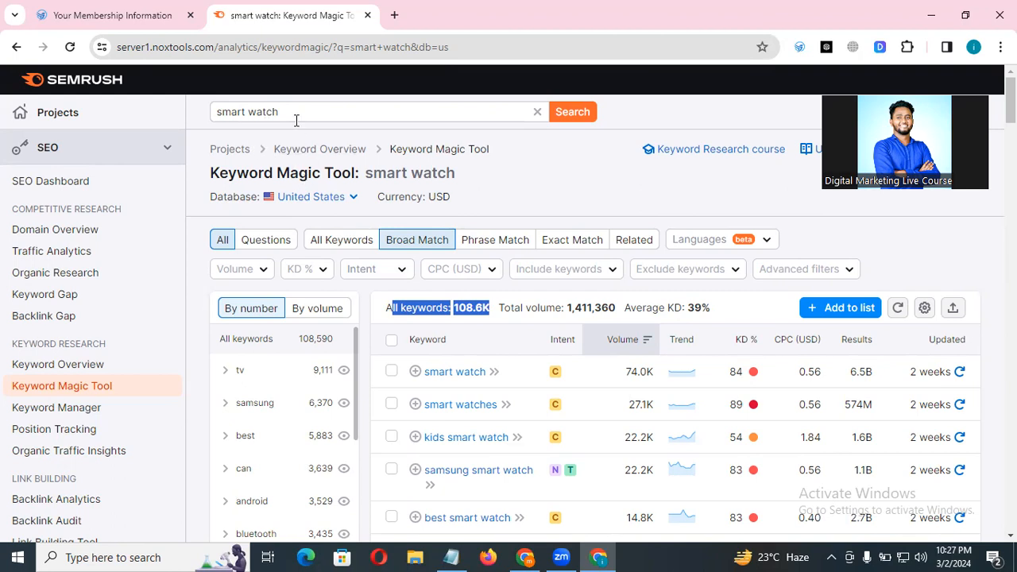
drag(491, 311, 455, 304)
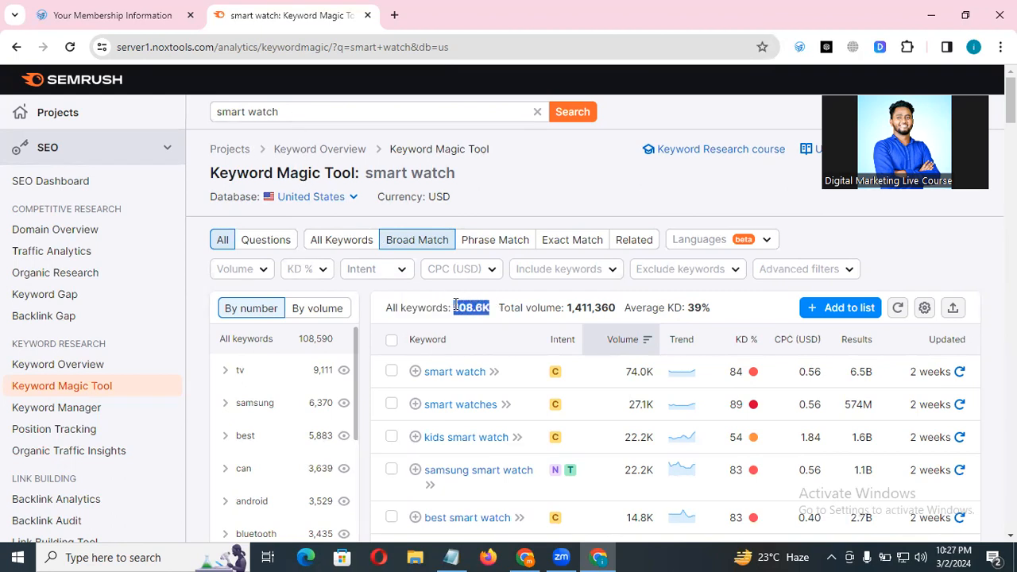
click(460, 309)
drag(452, 309, 495, 312)
drag(455, 309, 480, 313)
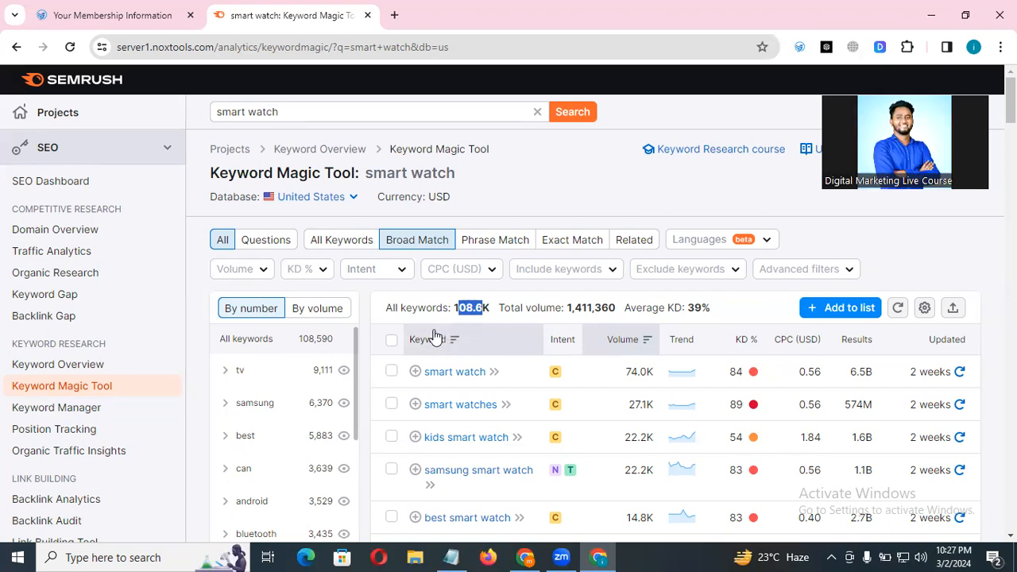
click(418, 305)
drag(418, 305, 425, 305)
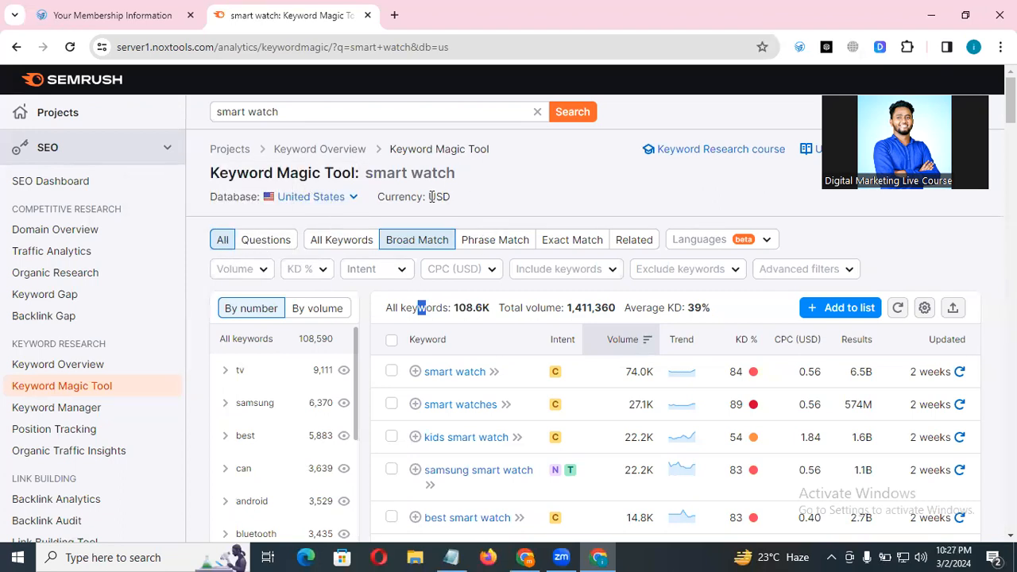
Examine the report's currency, the All keywords filter and the summary figures above the keyword table
drag(451, 197, 400, 196)
click(504, 196)
click(219, 243)
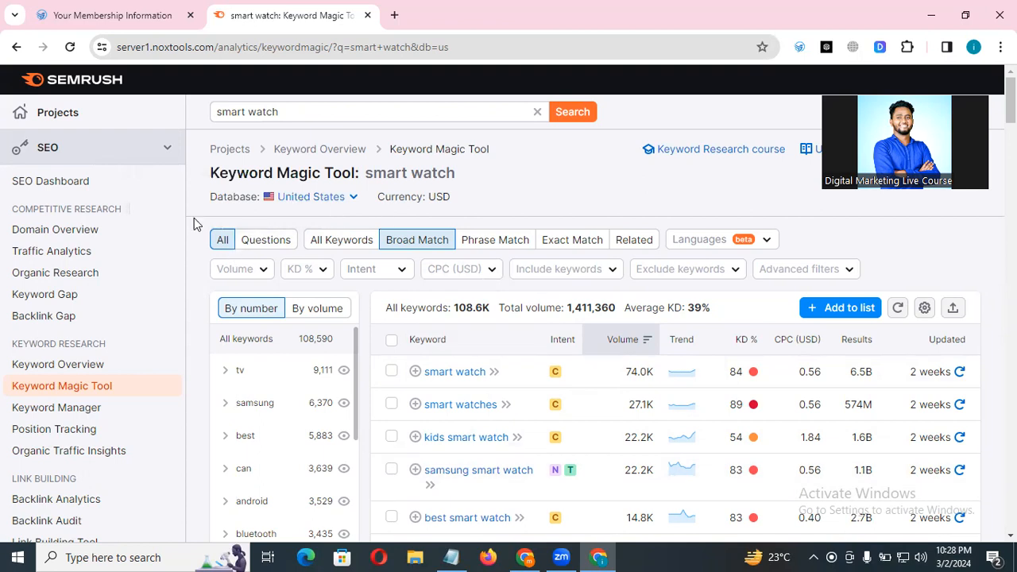
drag(382, 309, 861, 290)
click(900, 271)
drag(138, 238, 161, 227)
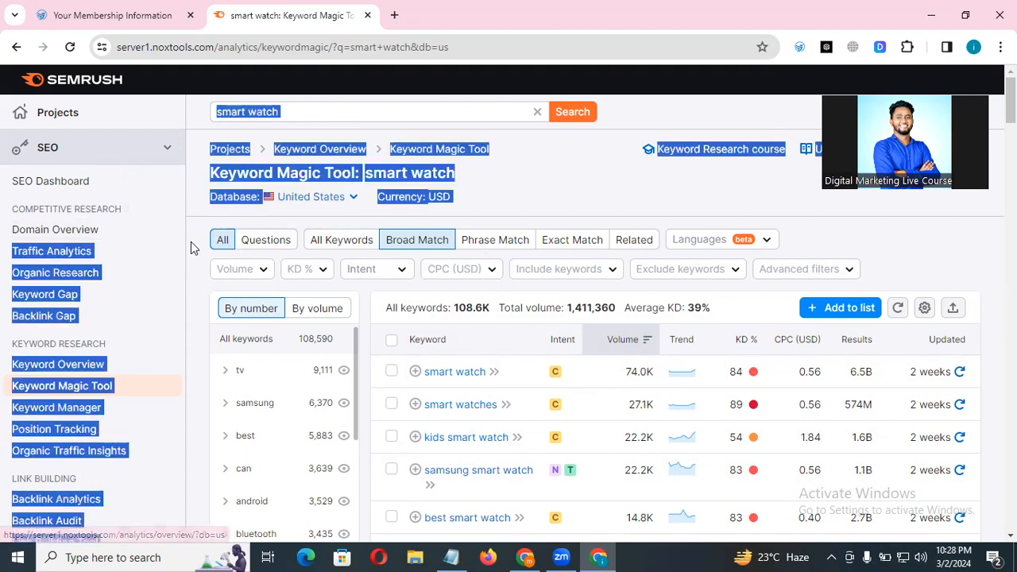
Highlight and review the All keywords figure and the database line of the smart watch report
click(191, 242)
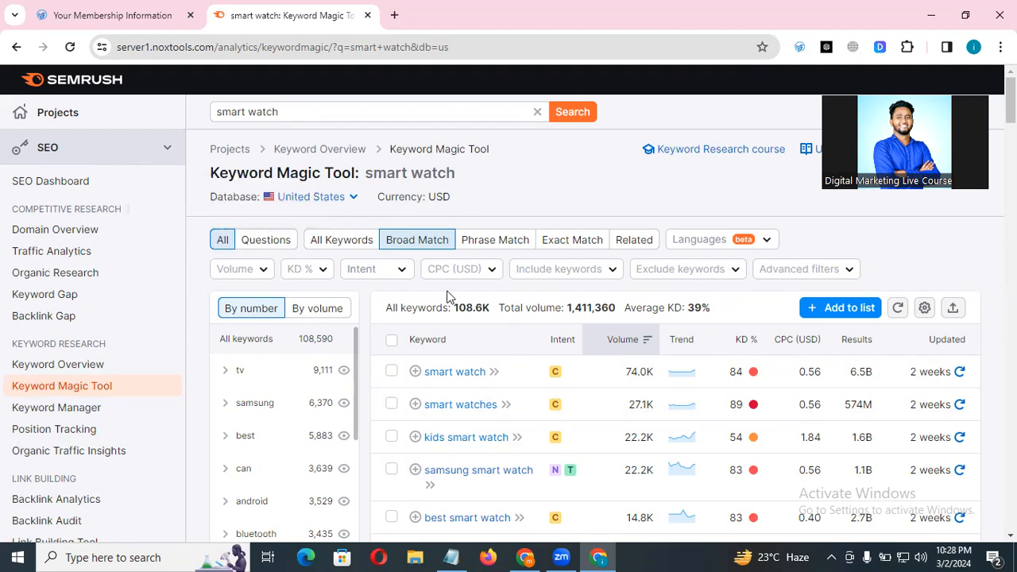
drag(453, 310, 492, 309)
click(483, 308)
drag(475, 309, 489, 309)
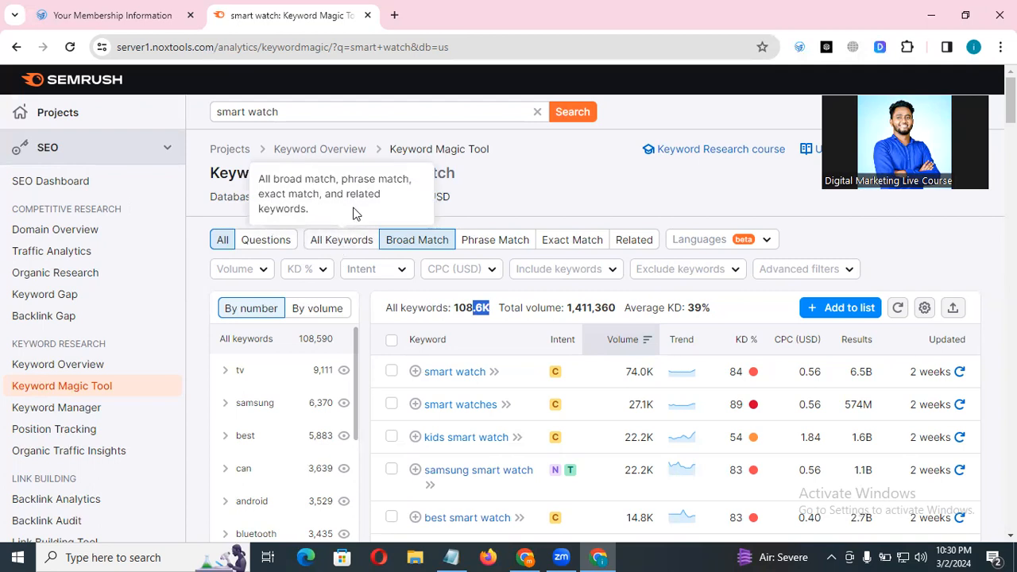
click(310, 189)
drag(319, 194, 256, 182)
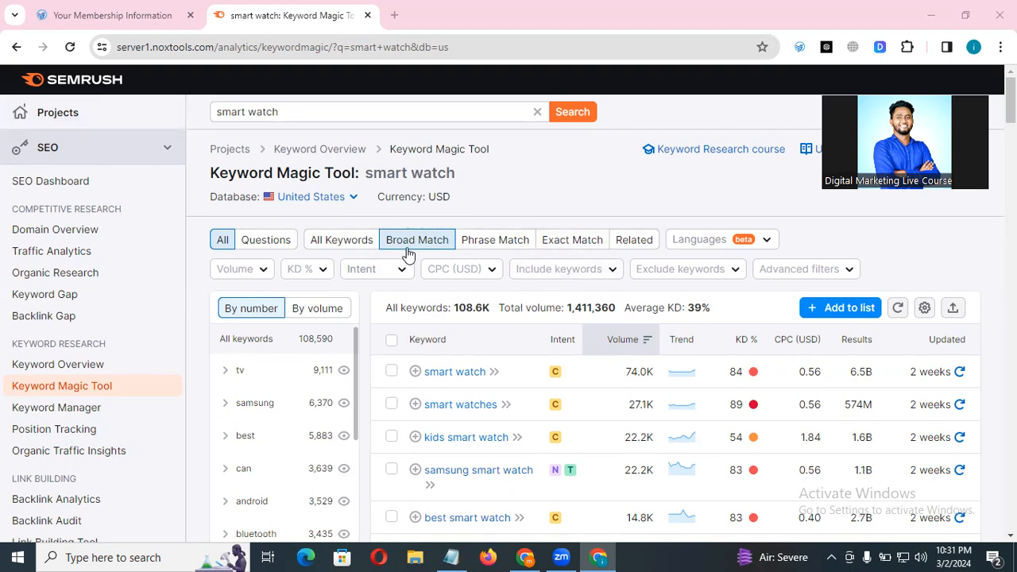
double_click(469, 310)
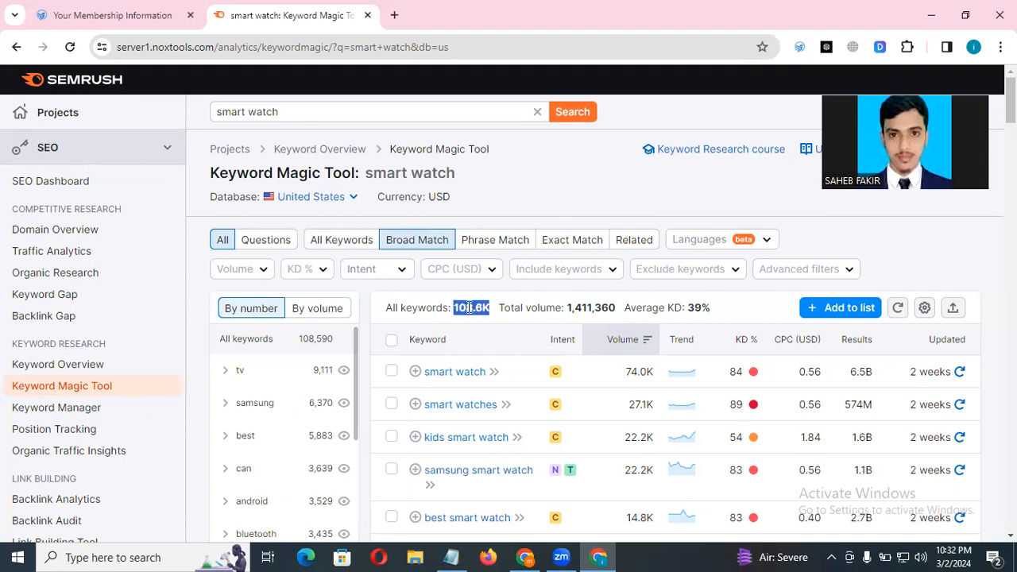
click(469, 302)
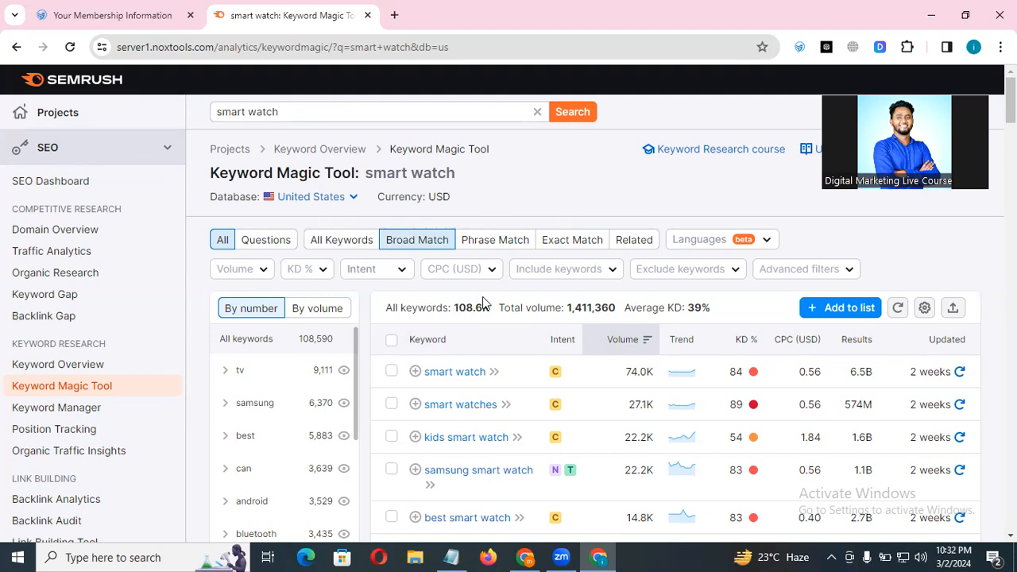
drag(500, 308, 470, 299)
click(464, 318)
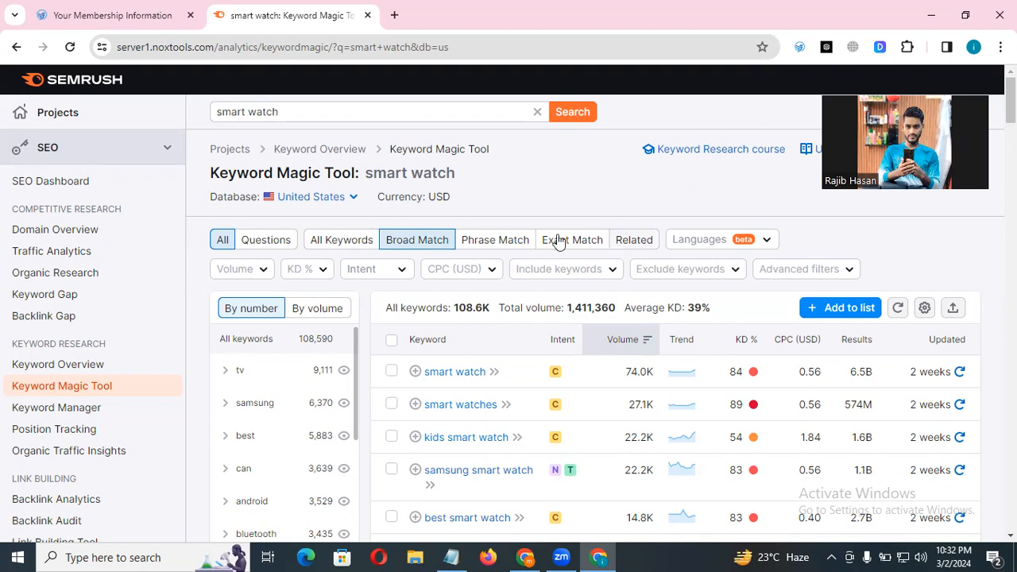
Look through the full list of countries available in the report's database selector, leaving the current country selected
click(350, 201)
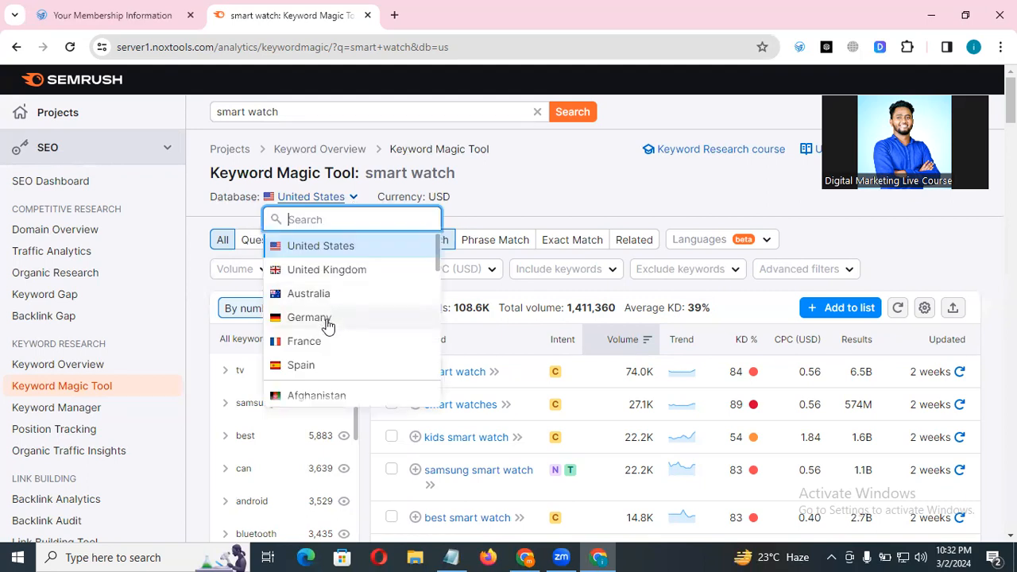
scroll(333, 342, down, 2)
scroll(334, 354, down, 20)
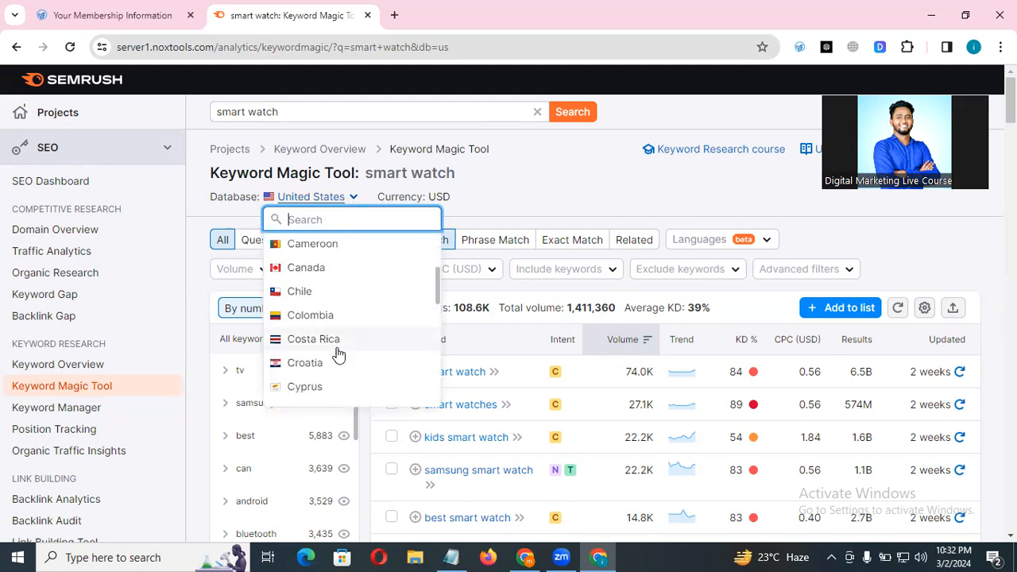
scroll(324, 349, down, 3)
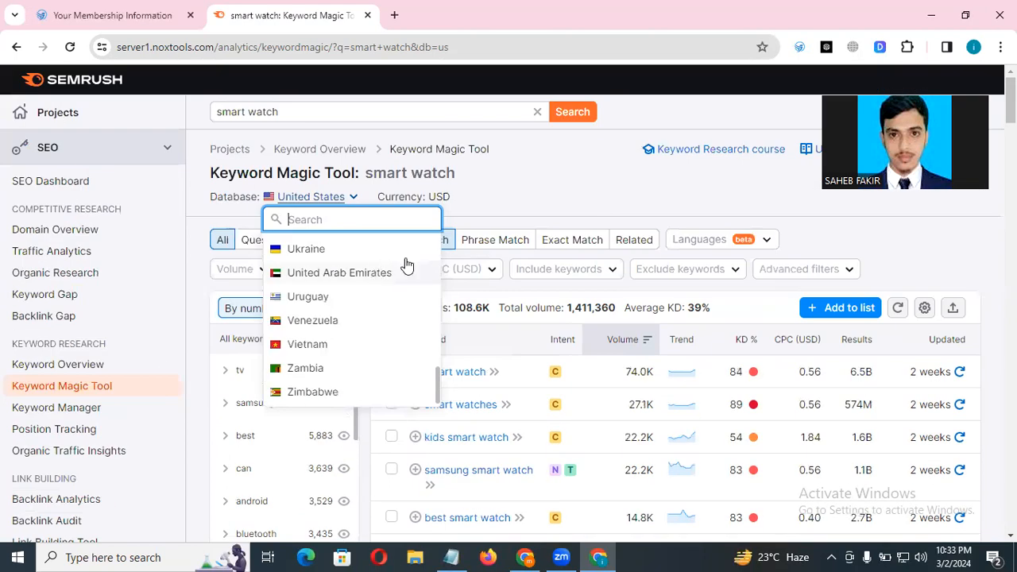
scroll(379, 274, up, 15)
scroll(378, 272, up, 12)
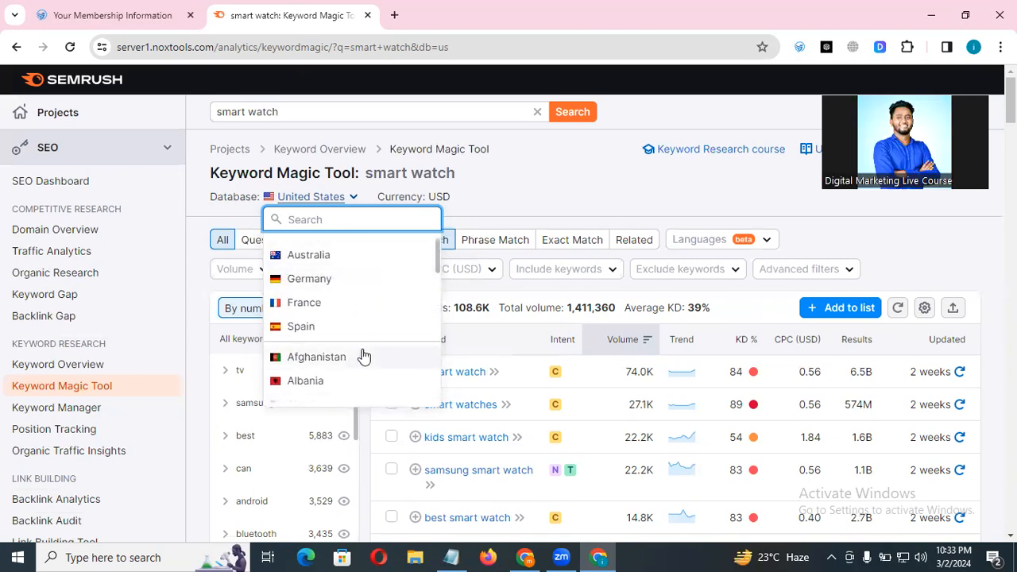
scroll(377, 273, up, 1)
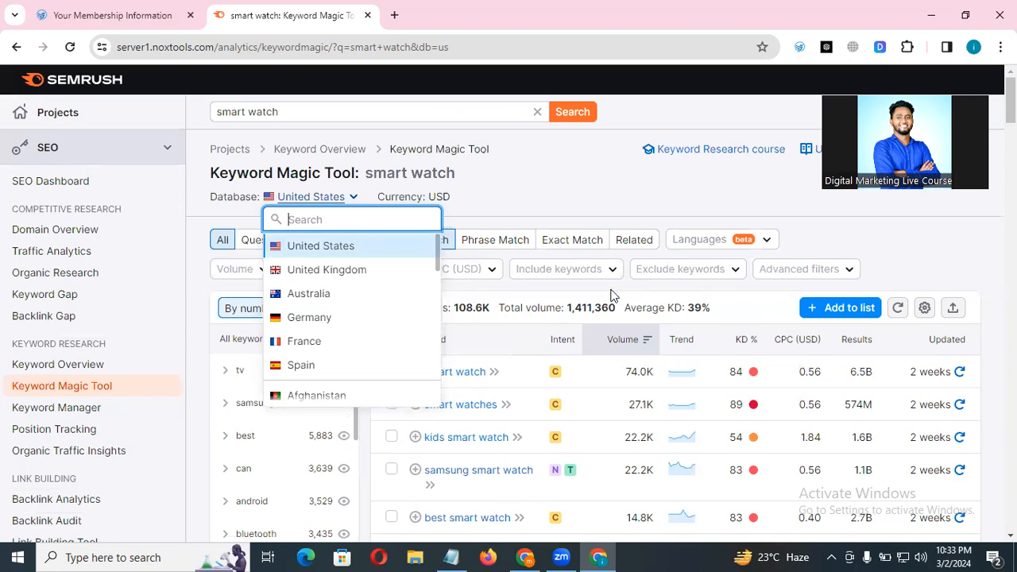
click(550, 164)
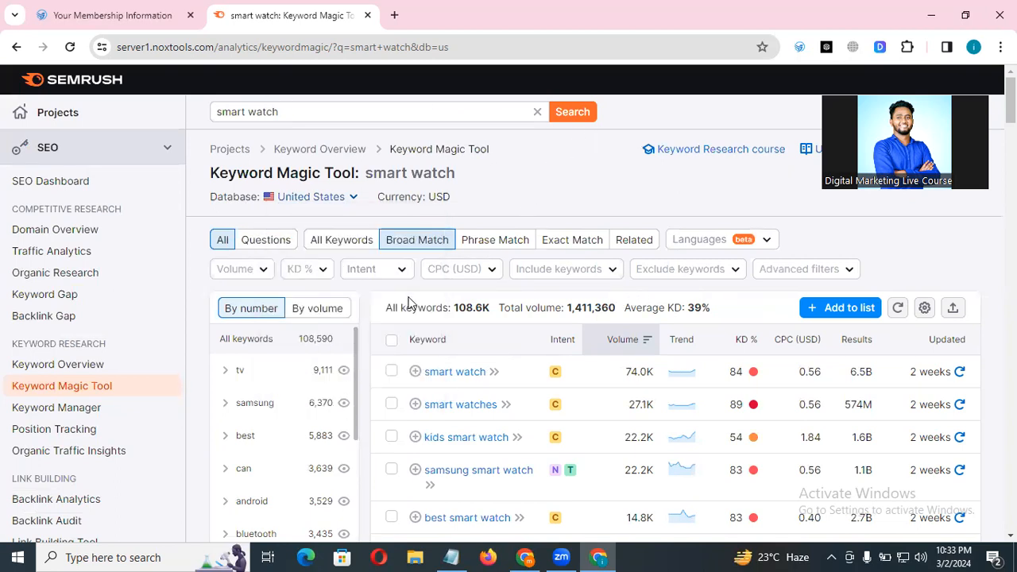
Highlight the All keywords figure and look through the broad match keyword table for smart watch
drag(453, 307, 490, 315)
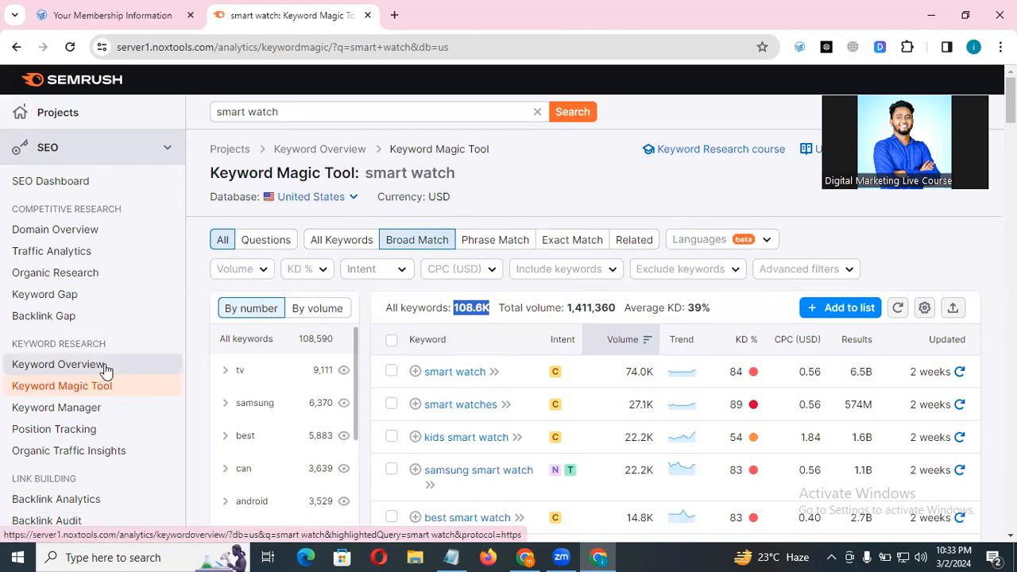
click(286, 112)
click(602, 193)
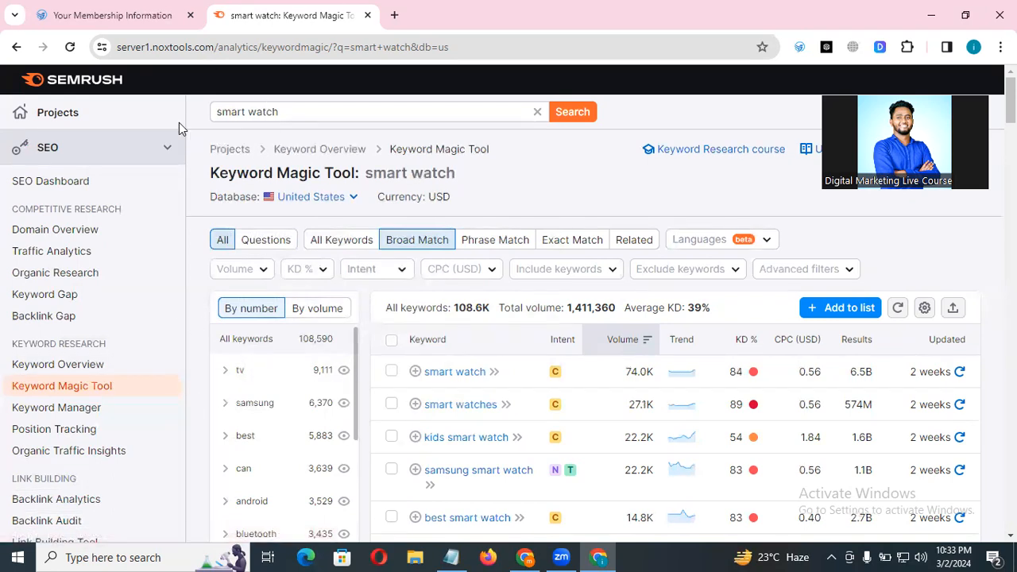
scroll(438, 387, down, 10)
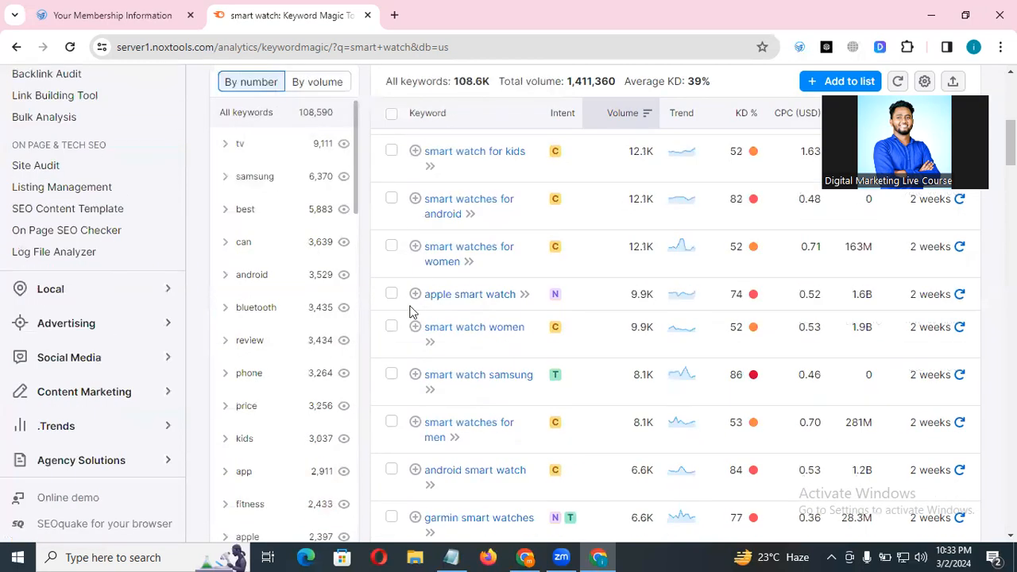
scroll(438, 387, up, 10)
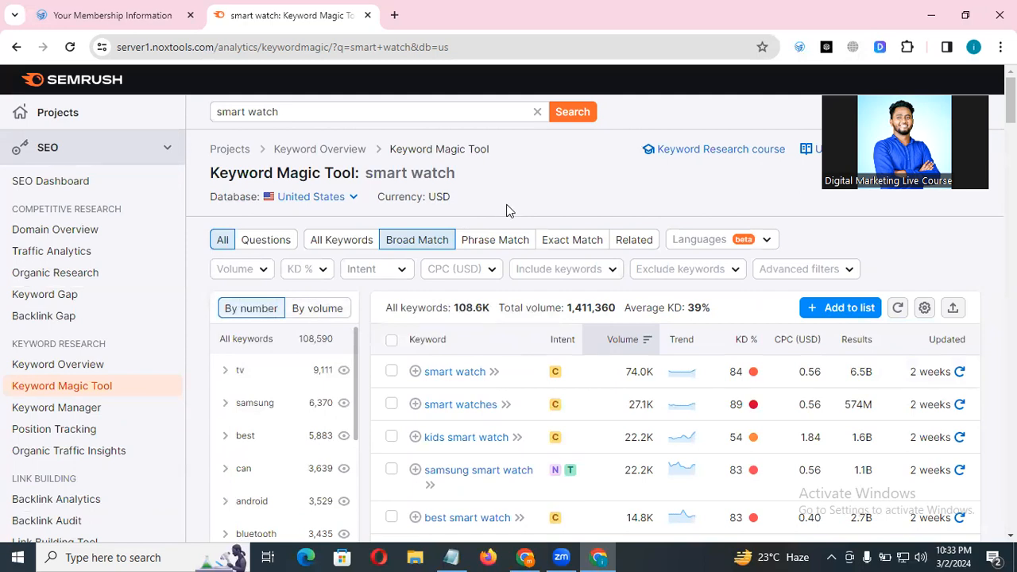
click(467, 161)
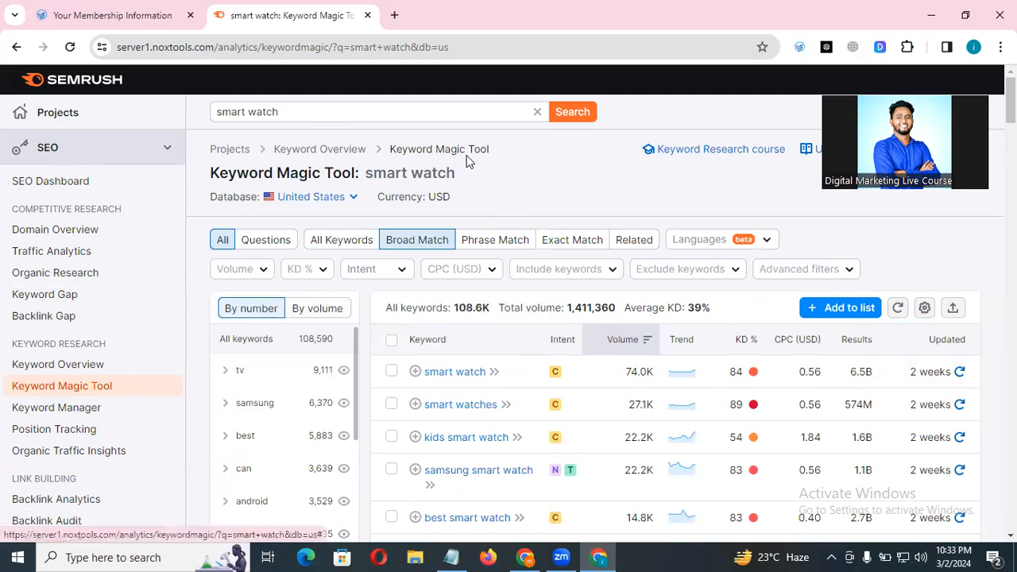
Filter the smart watch keywords by the English language and review the filtered table
click(739, 241)
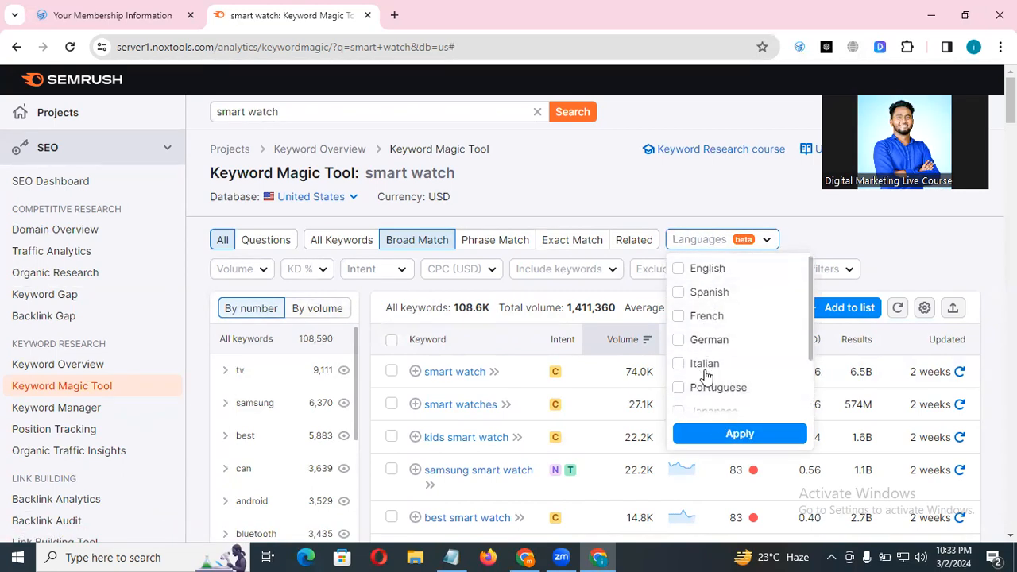
click(692, 269)
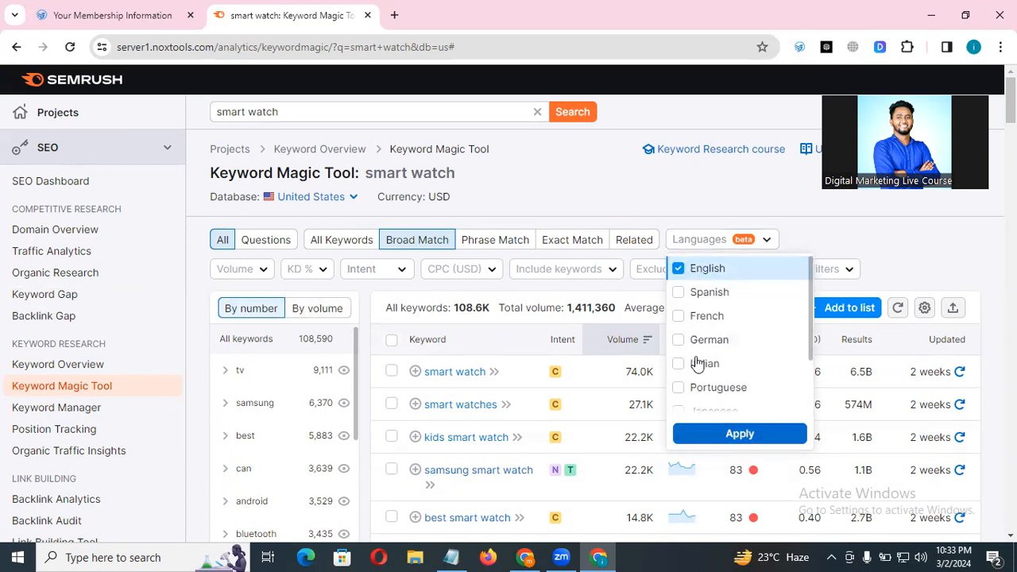
click(631, 395)
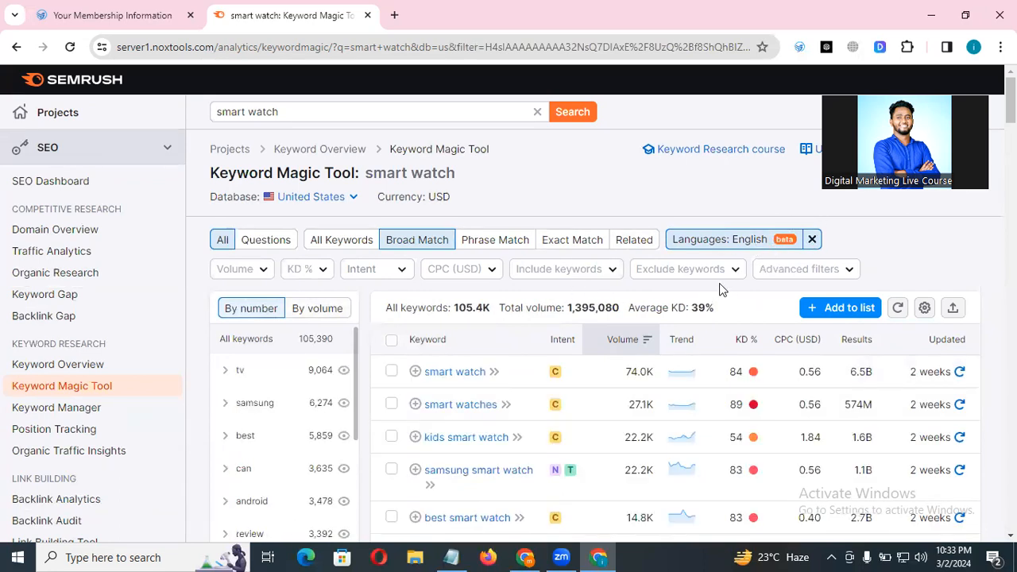
click(771, 238)
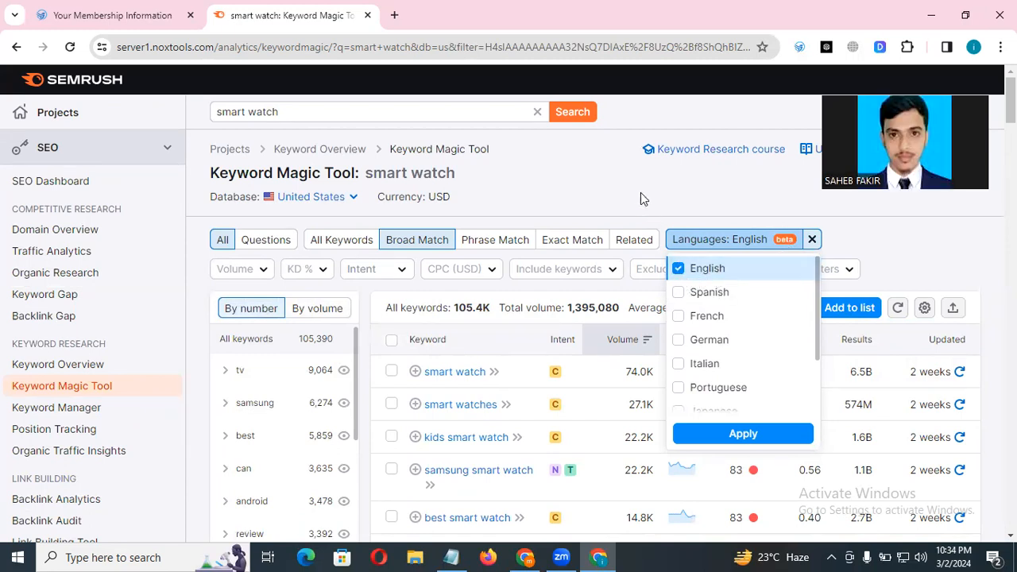
click(626, 256)
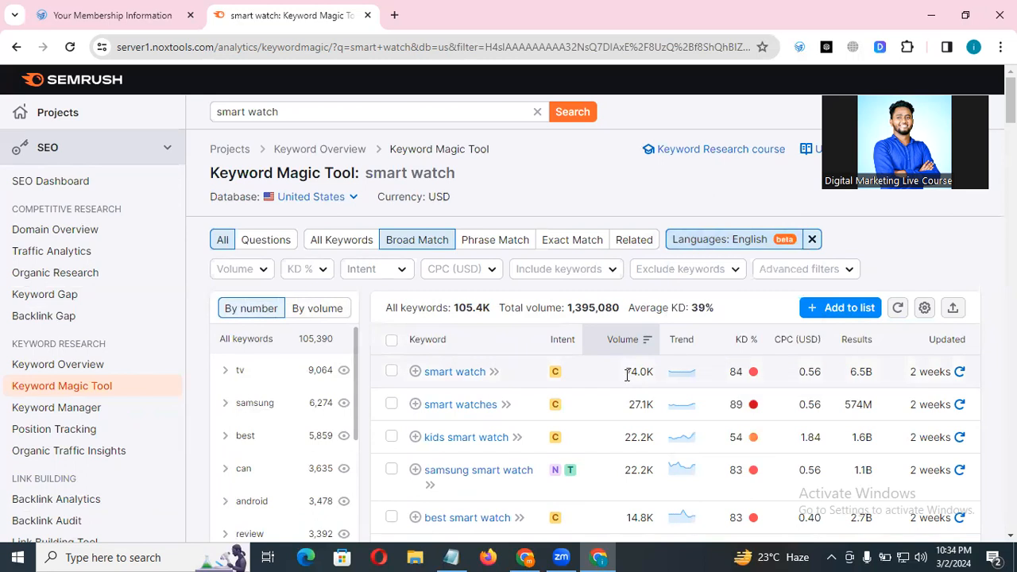
scroll(634, 370, down, 3)
scroll(636, 371, up, 3)
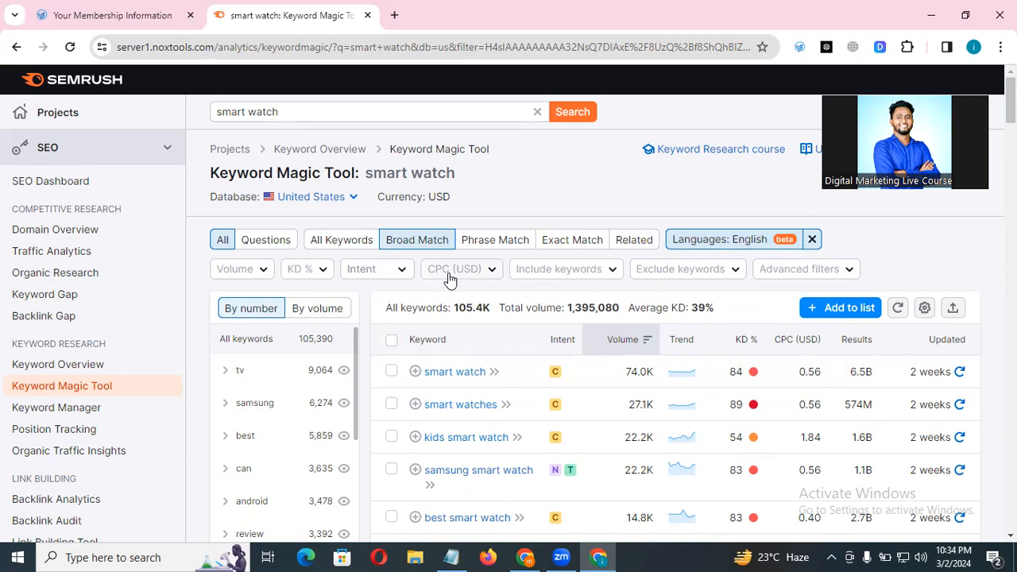
Remove the English language filter from the keyword results and close the include keywords options
click(582, 274)
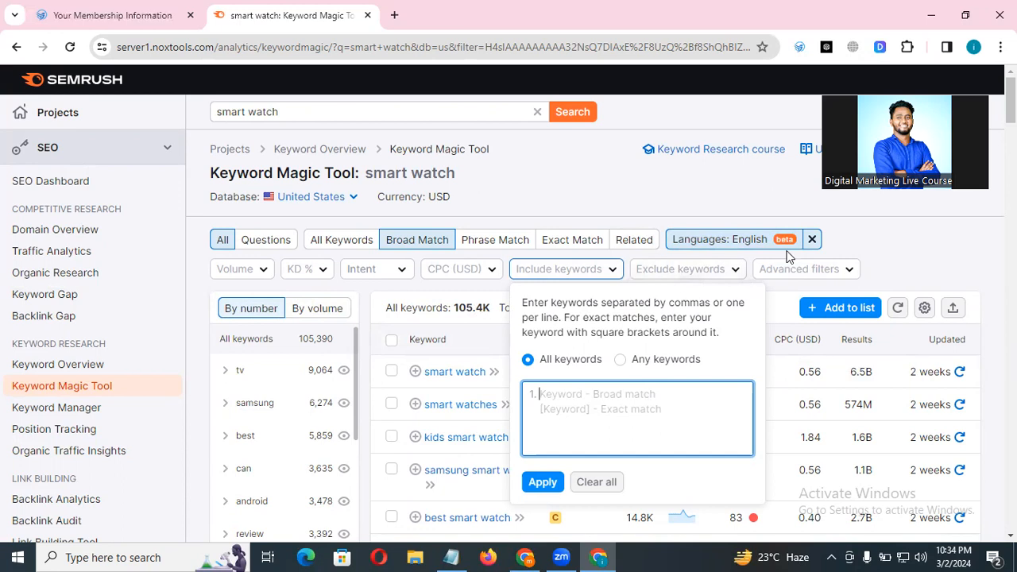
click(812, 239)
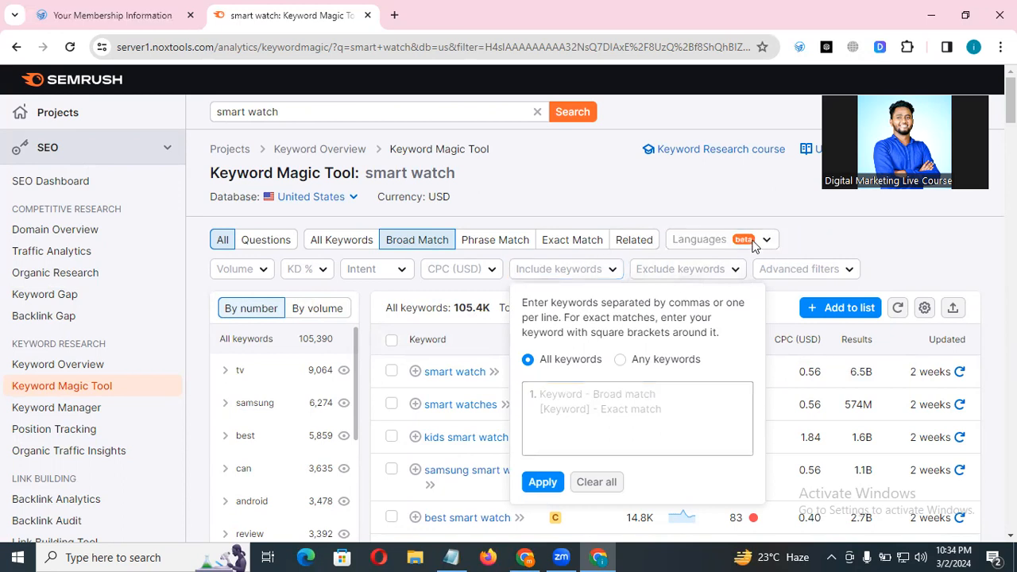
click(537, 270)
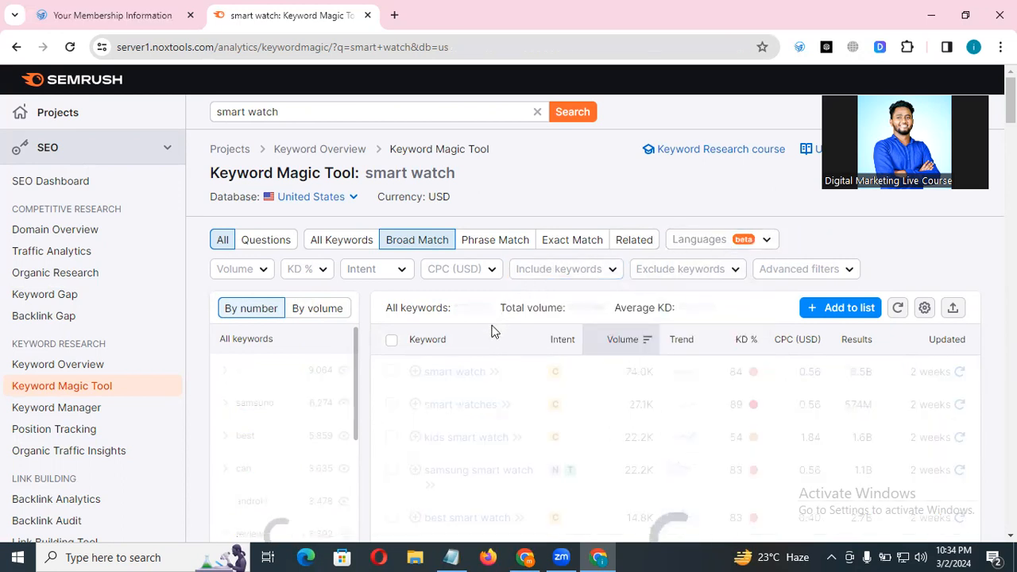
Filter the smart watch results to keywords that include "best" and look through the matching table
click(571, 274)
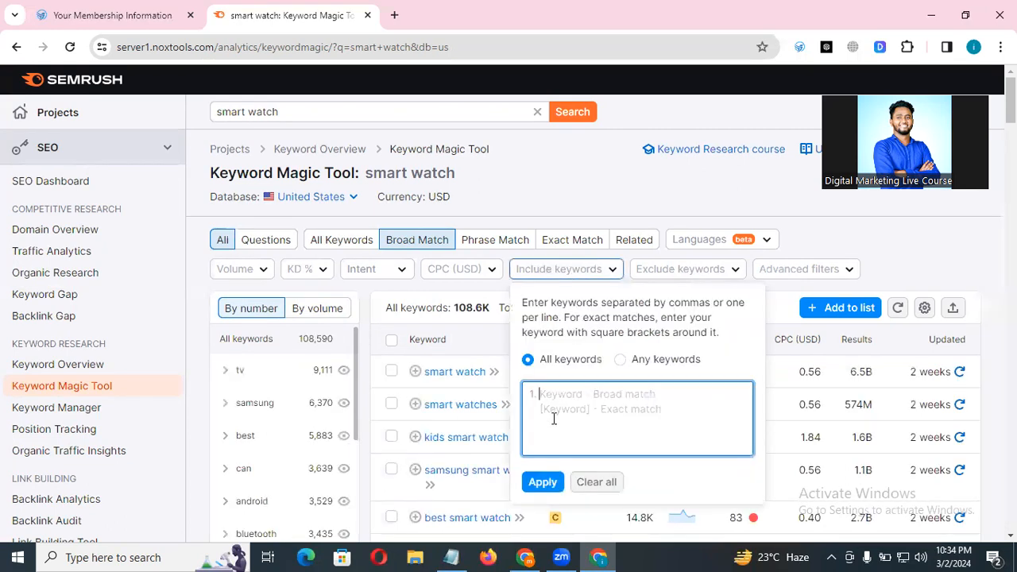
click(604, 421)
text(best)
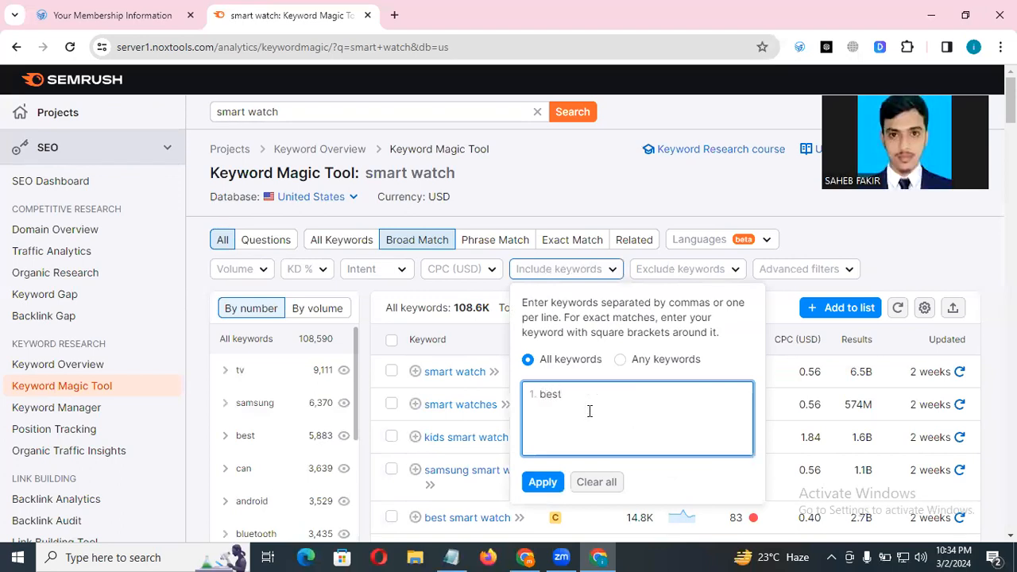
scroll(590, 411, down, 3)
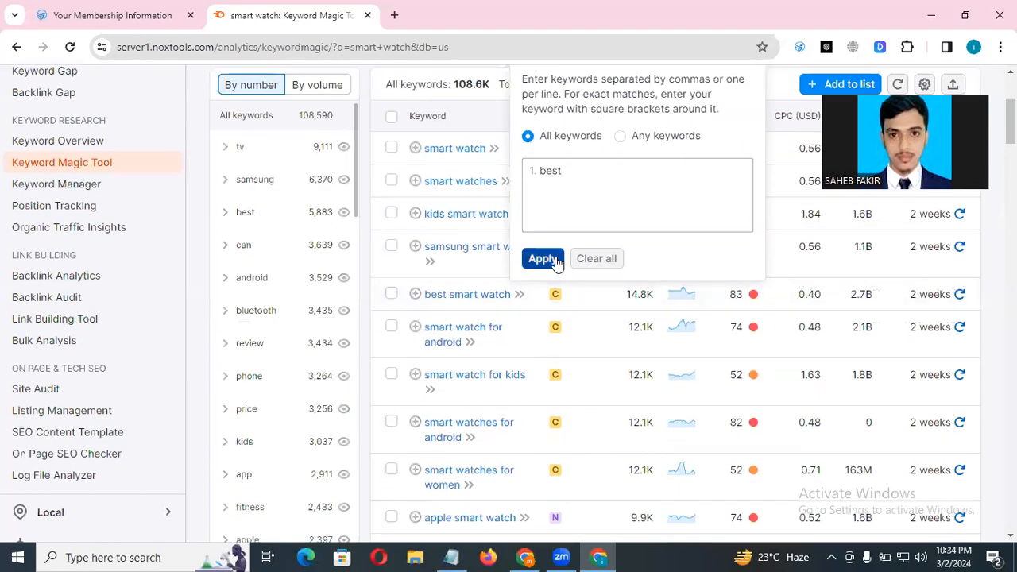
click(543, 256)
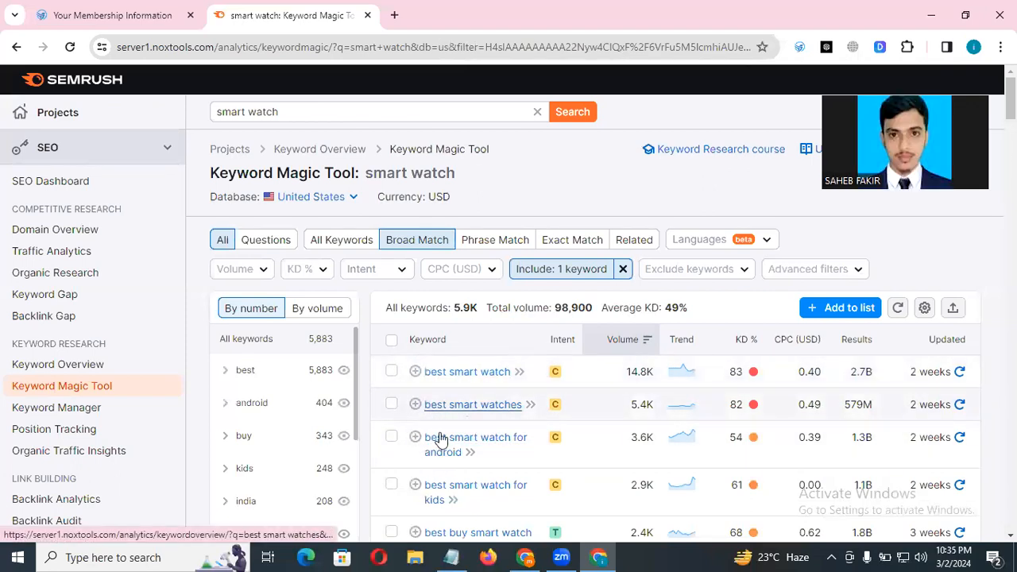
scroll(443, 382, down, 6)
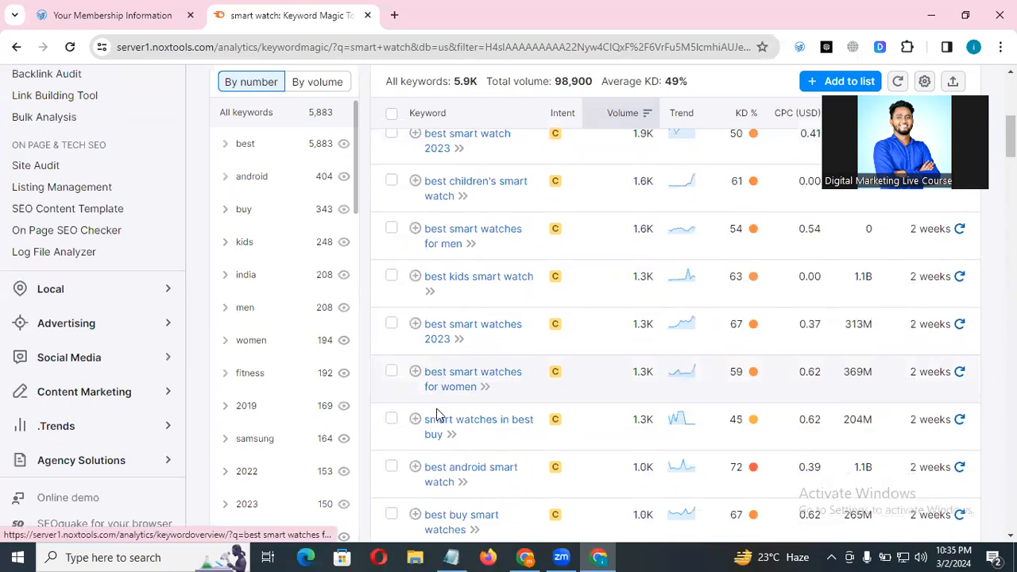
scroll(430, 413, up, 6)
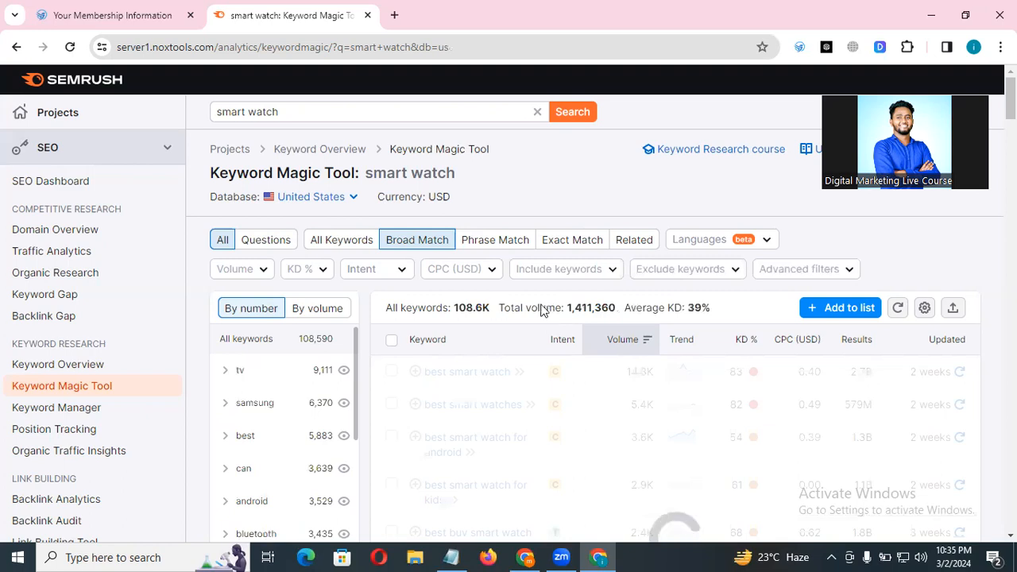
Filter the smart watch results to keywords that include "top", with the All keywords option
click(571, 273)
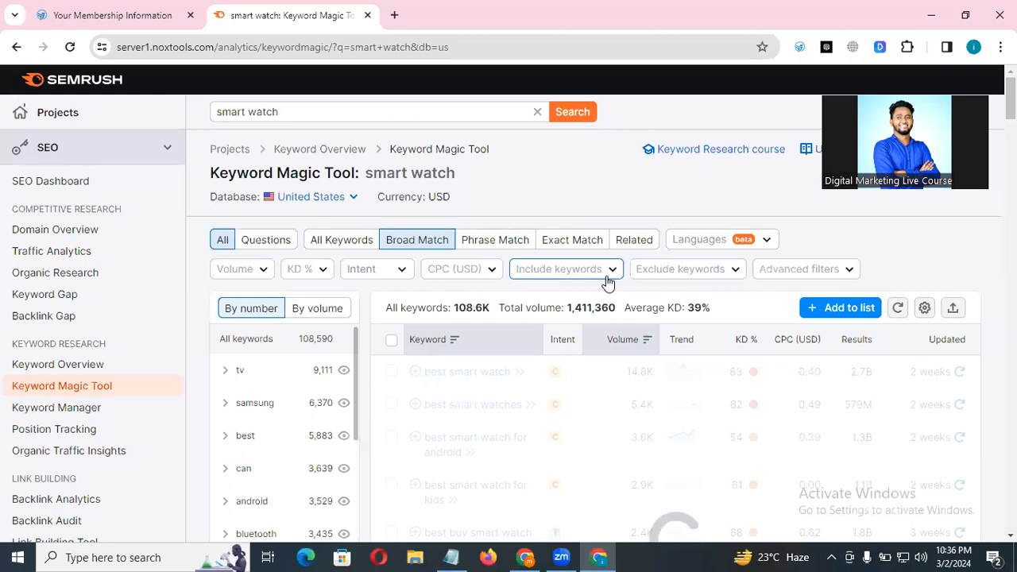
click(607, 278)
text(top)
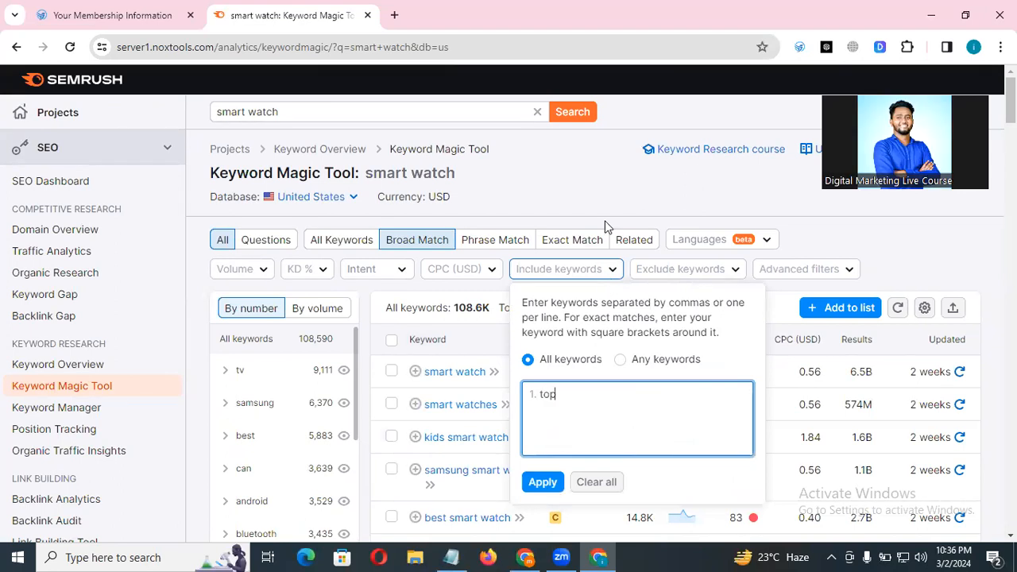
click(543, 483)
click(543, 484)
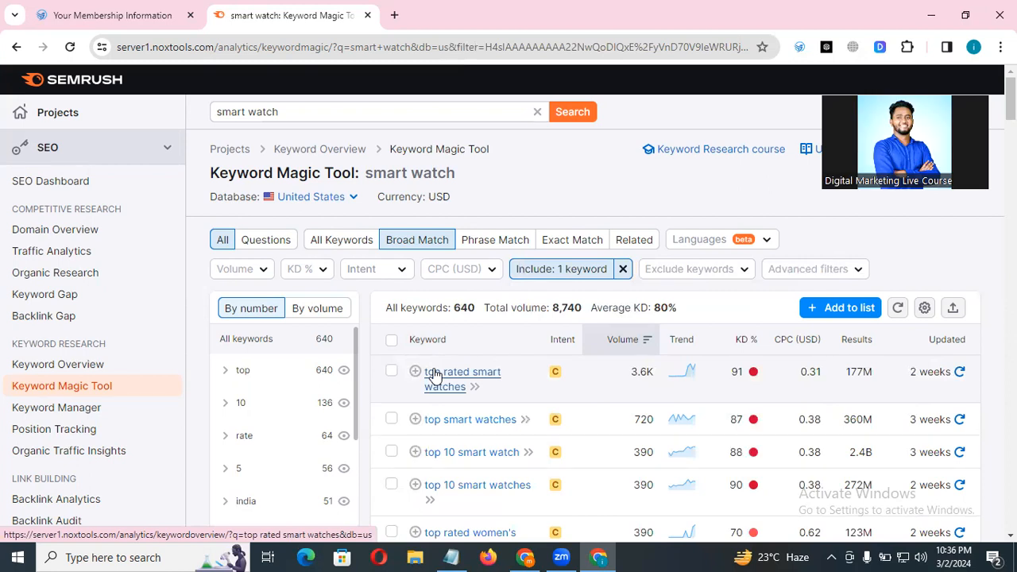
Remove the "top" include filter from the smart watch results and look at the exclude keywords options
click(622, 270)
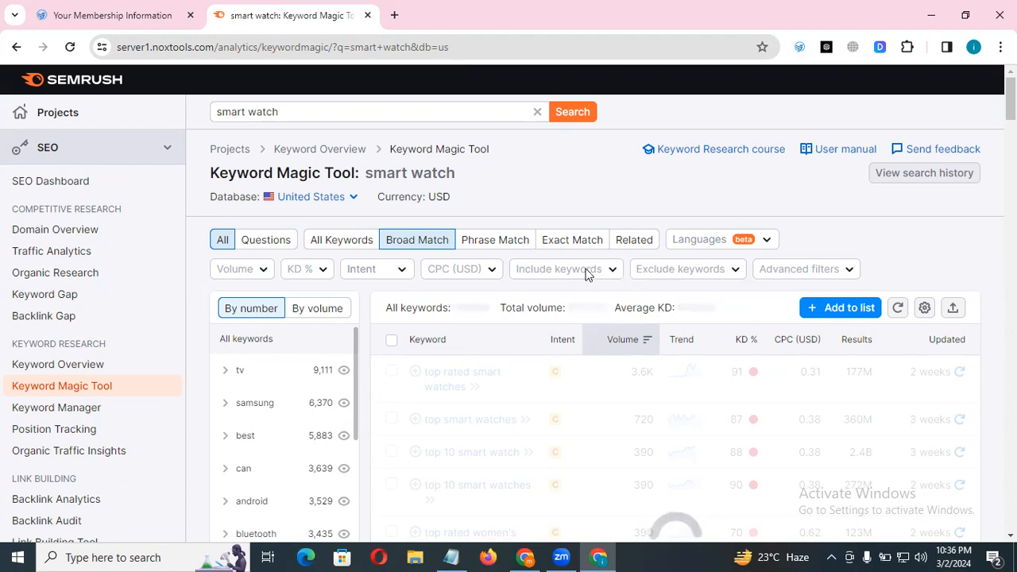
click(684, 275)
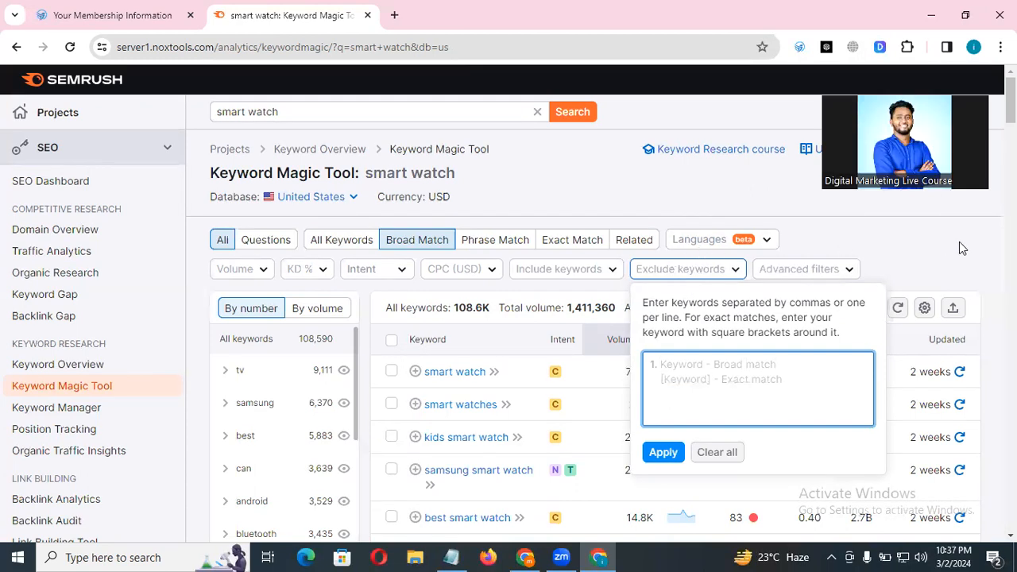
click(848, 253)
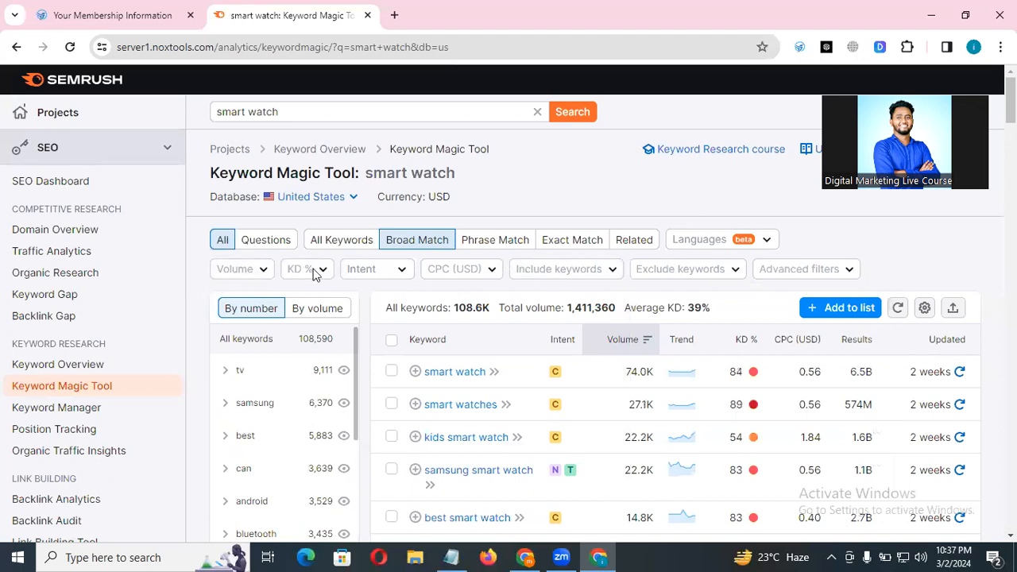
Try to filter the smart watch keywords by a custom search volume range starting from 10
click(270, 271)
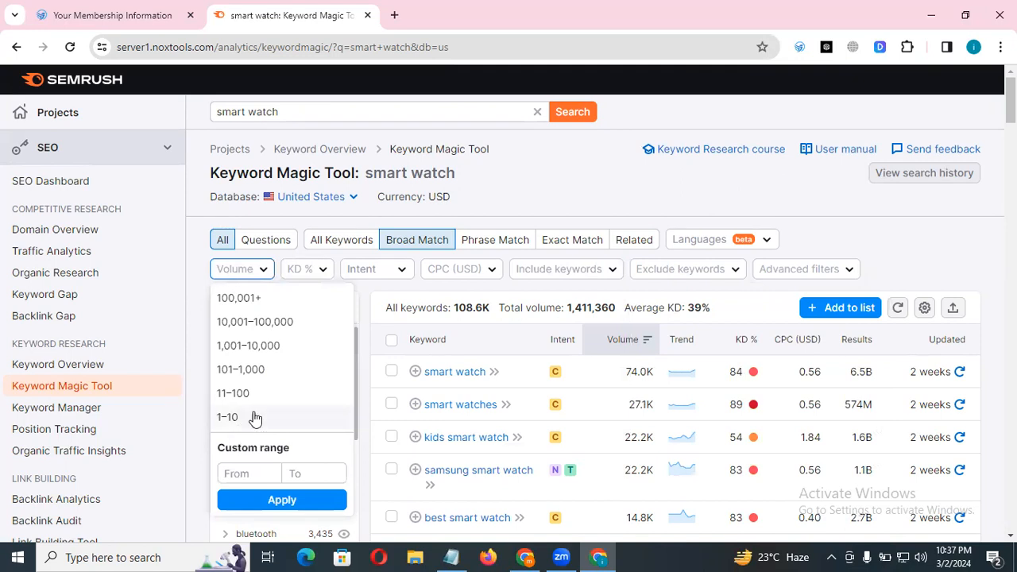
click(257, 475)
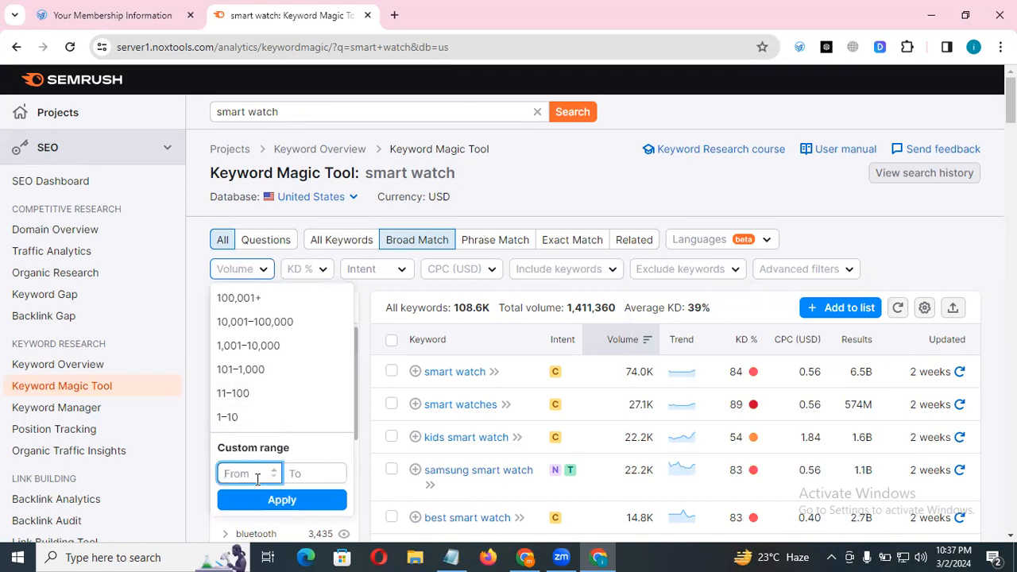
text(10)
click(299, 474)
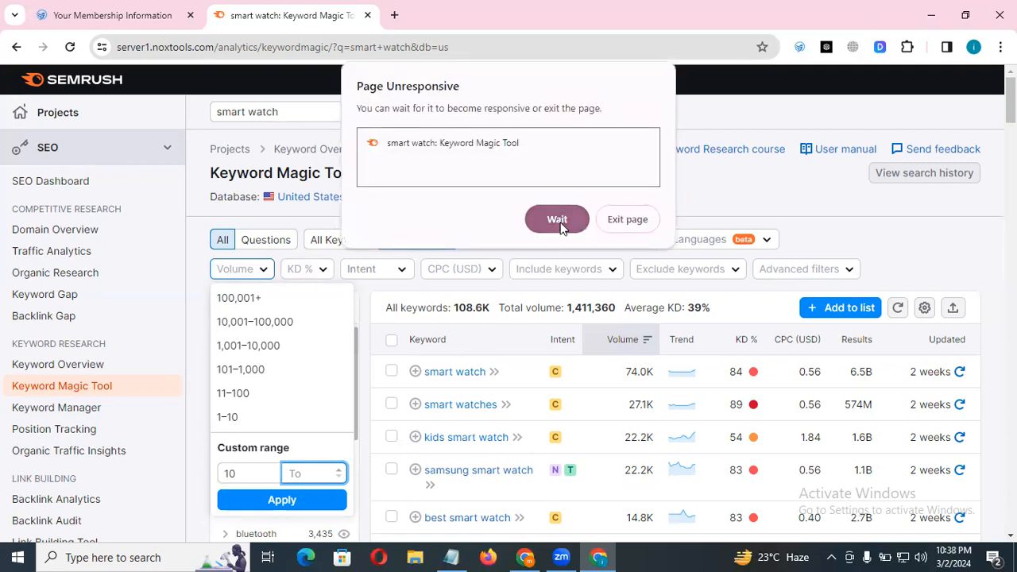
click(558, 221)
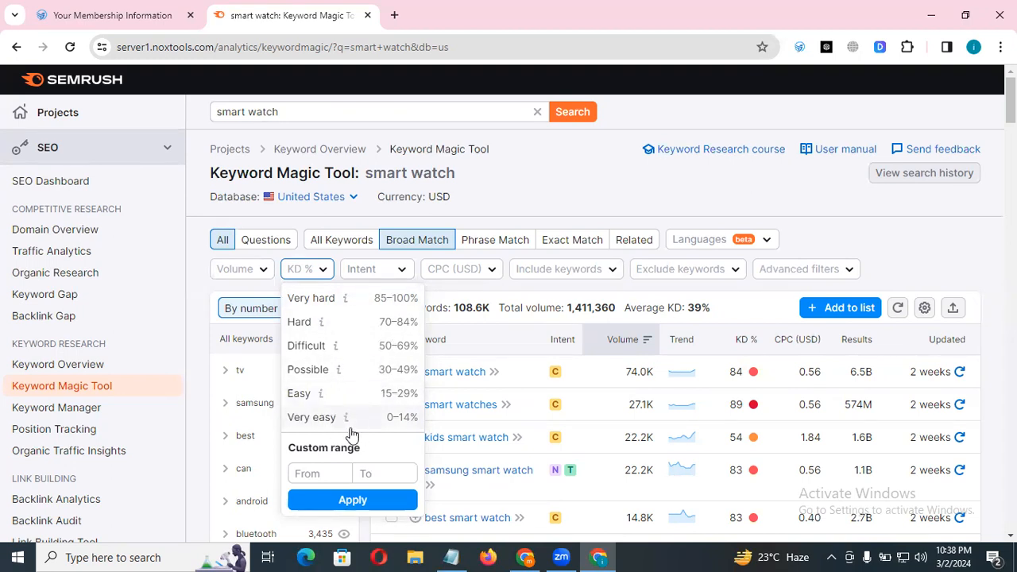
Review the keyword difficulty levels and filter the smart watch keywords to a custom KD range of 0 to 30%
mouse_move(337, 427)
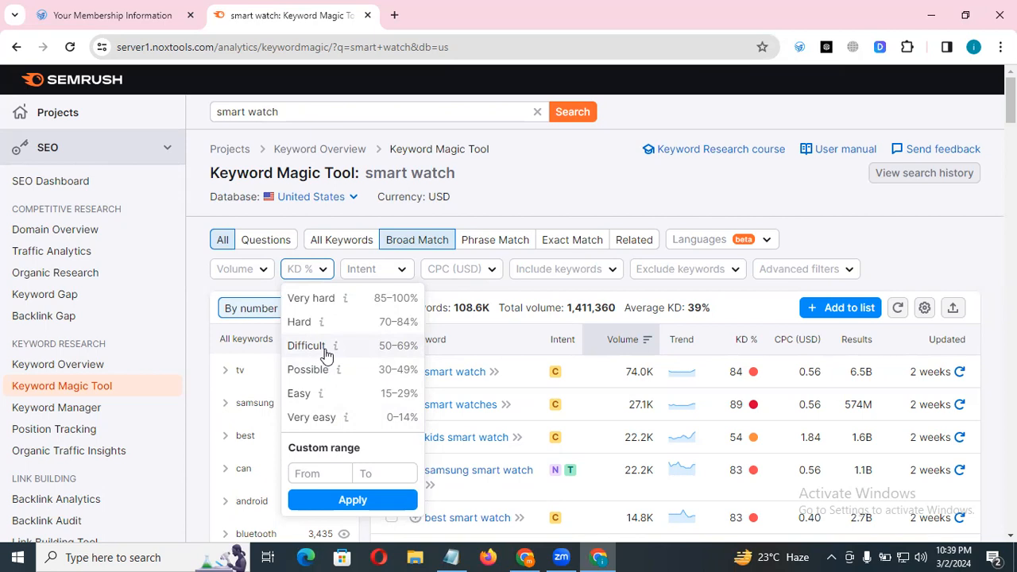
mouse_move(336, 350)
mouse_move(323, 323)
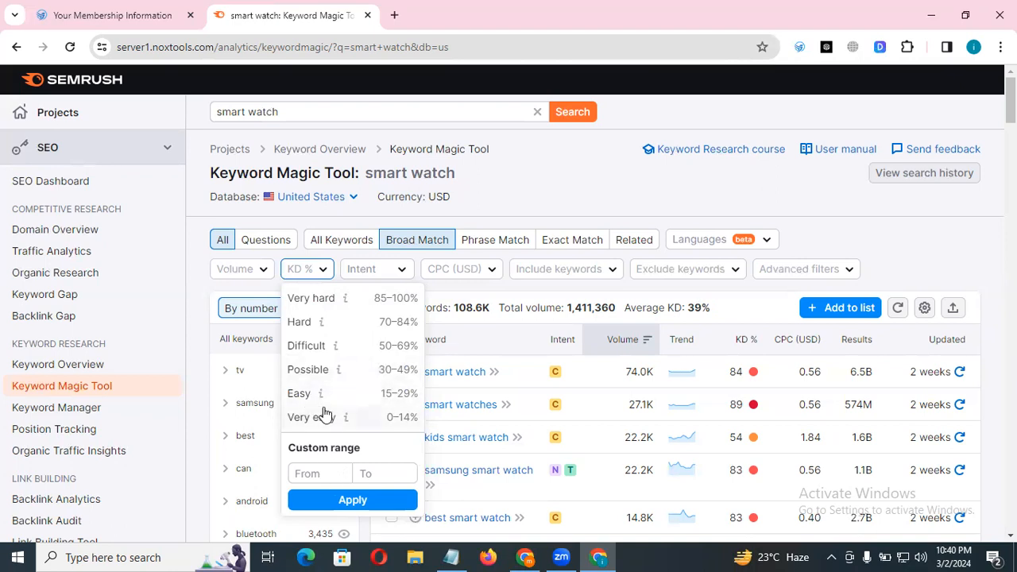
mouse_move(339, 374)
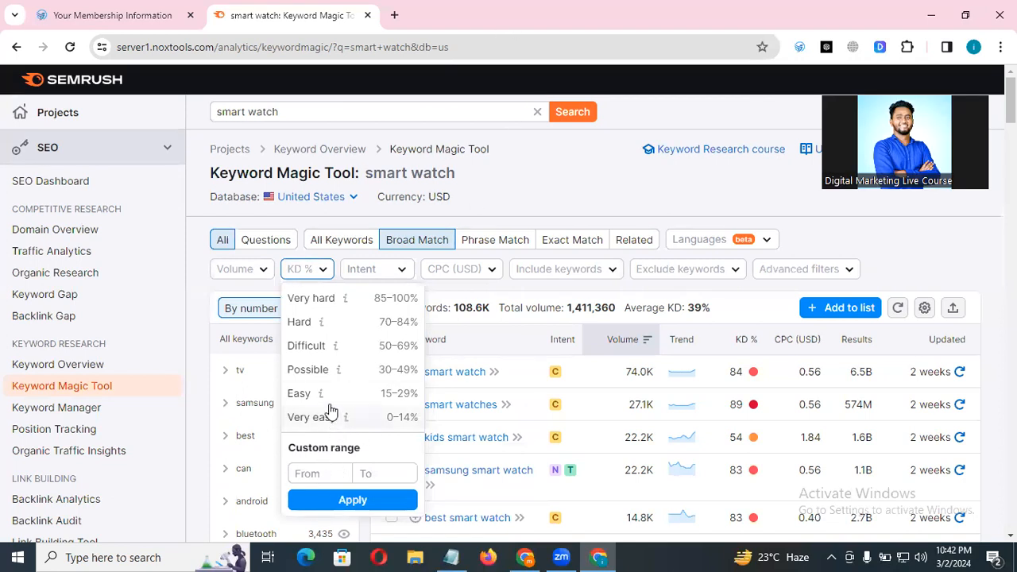
click(316, 475)
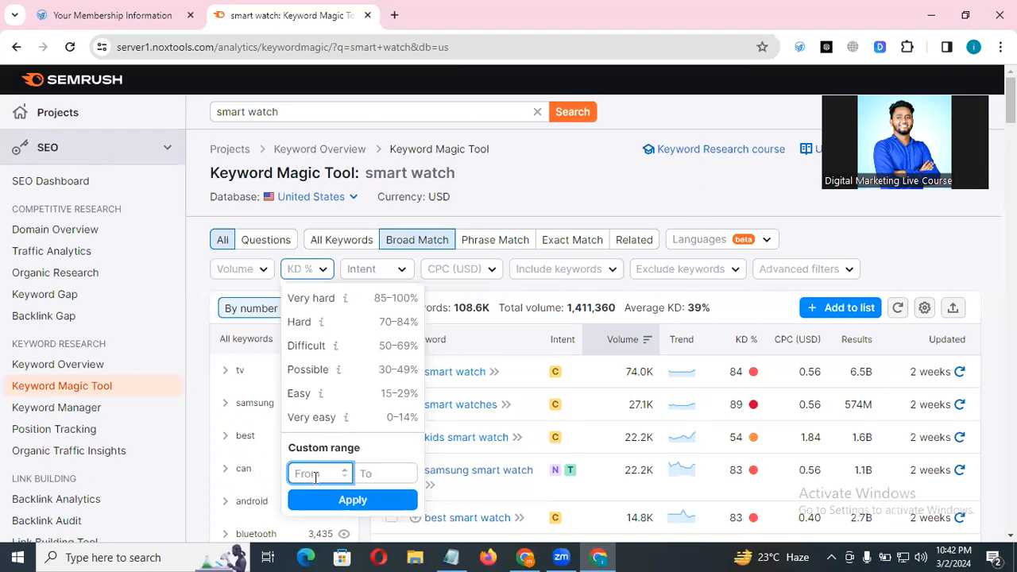
text(0)
click(386, 475)
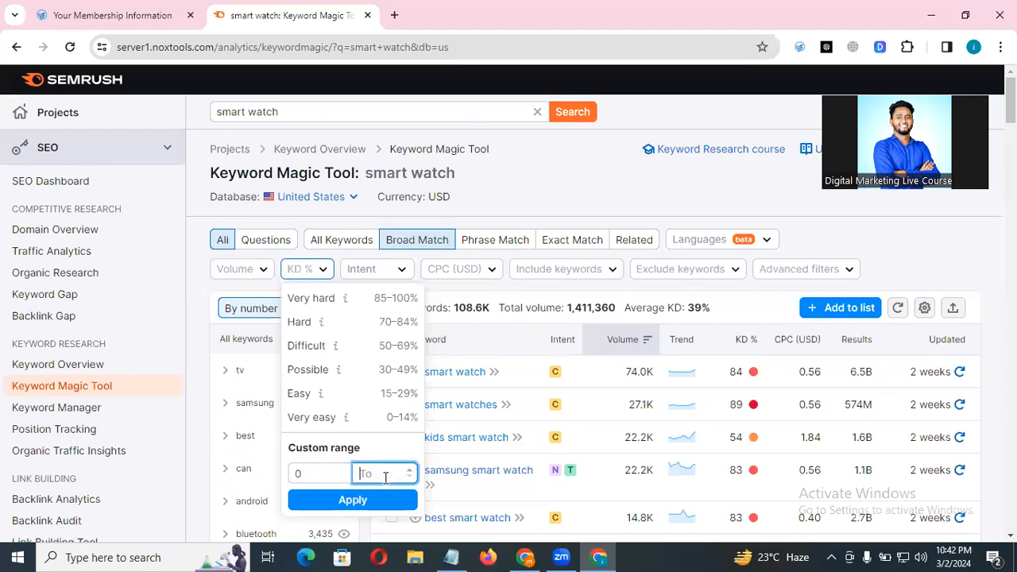
text(30)
scroll(369, 353, down, 3)
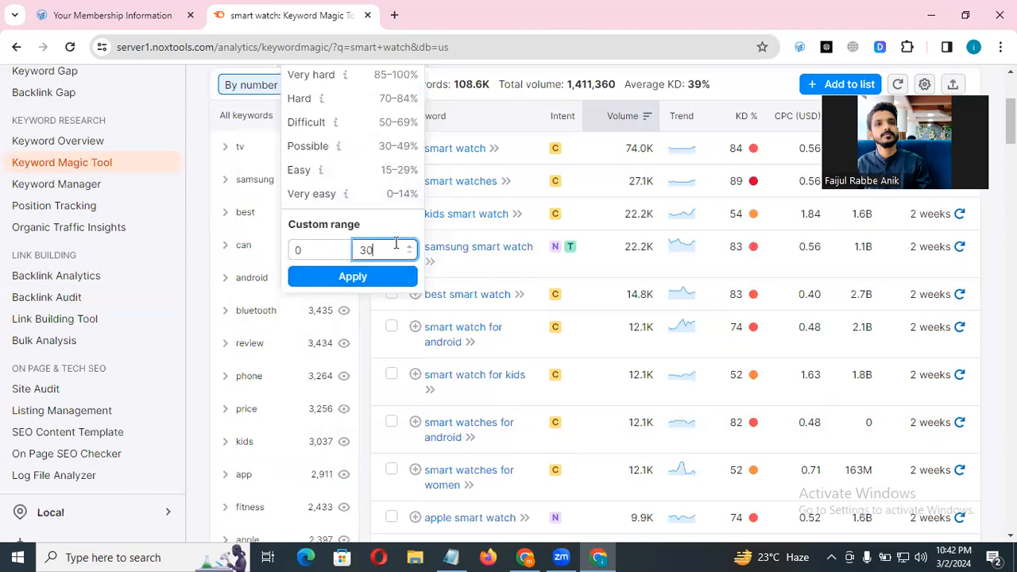
click(362, 279)
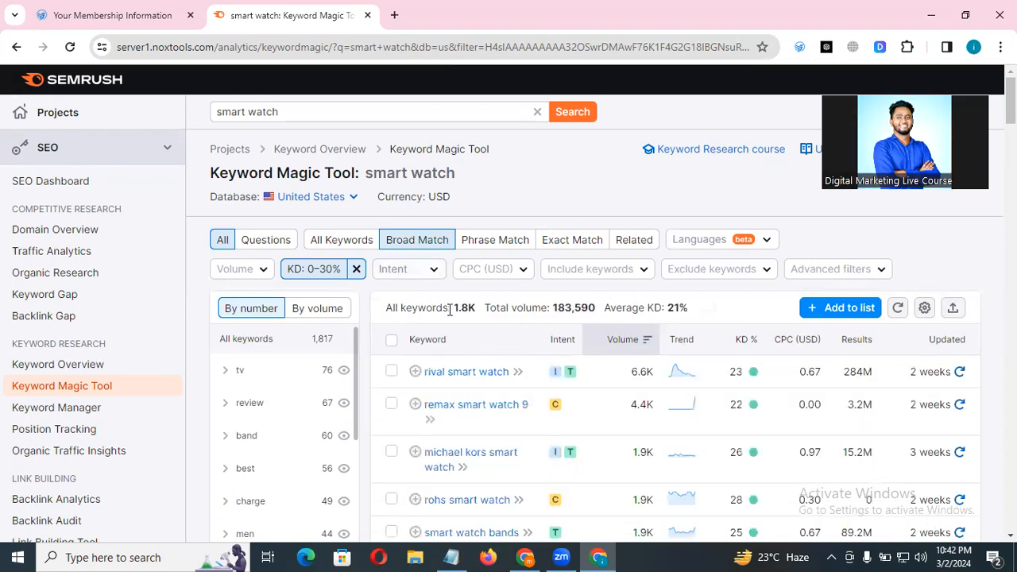
Check the total number of keywords within the difficulty range and examine the available search intent options
drag(453, 307, 477, 308)
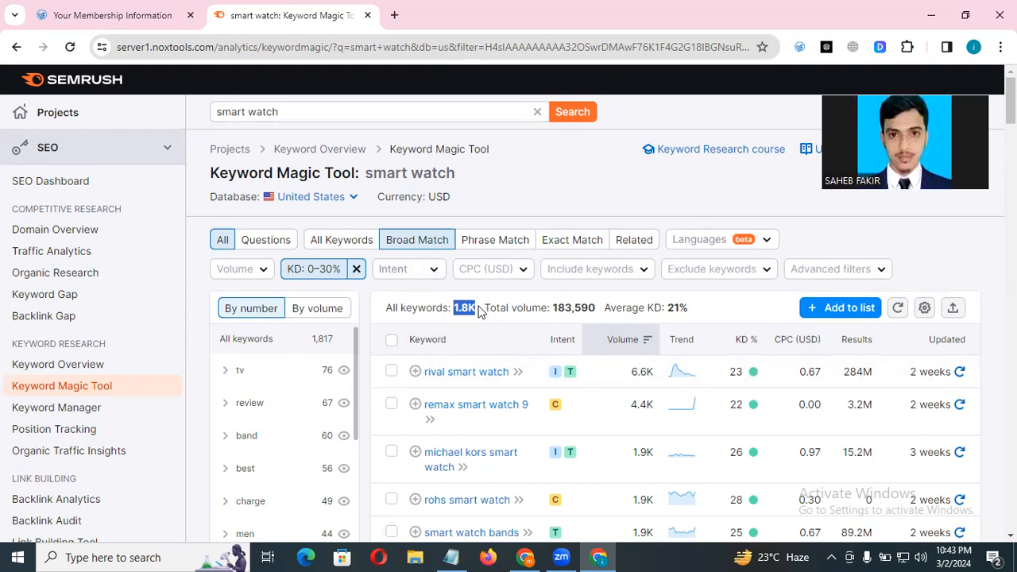
click(478, 311)
drag(455, 307, 469, 308)
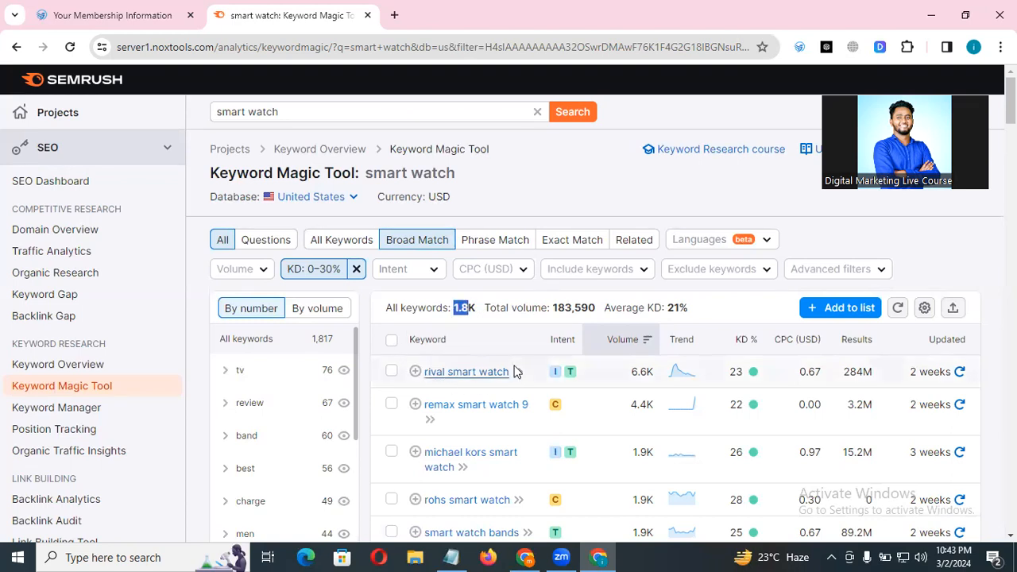
click(471, 308)
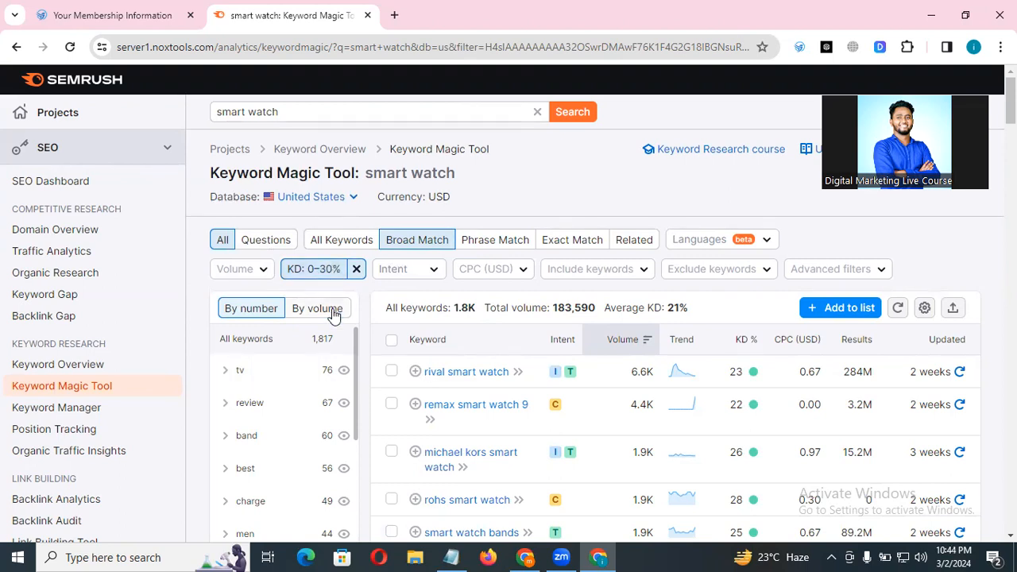
click(411, 270)
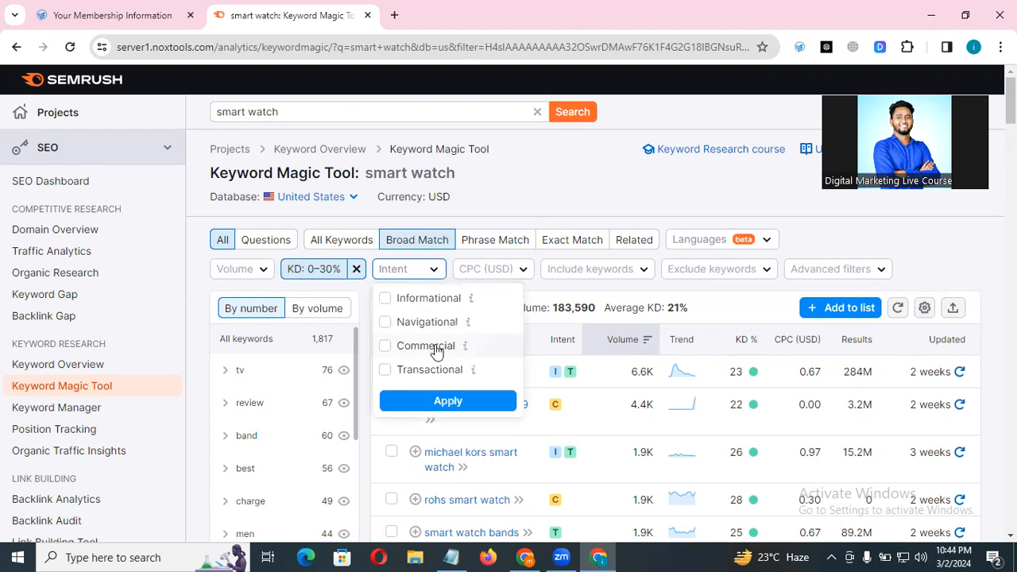
click(199, 271)
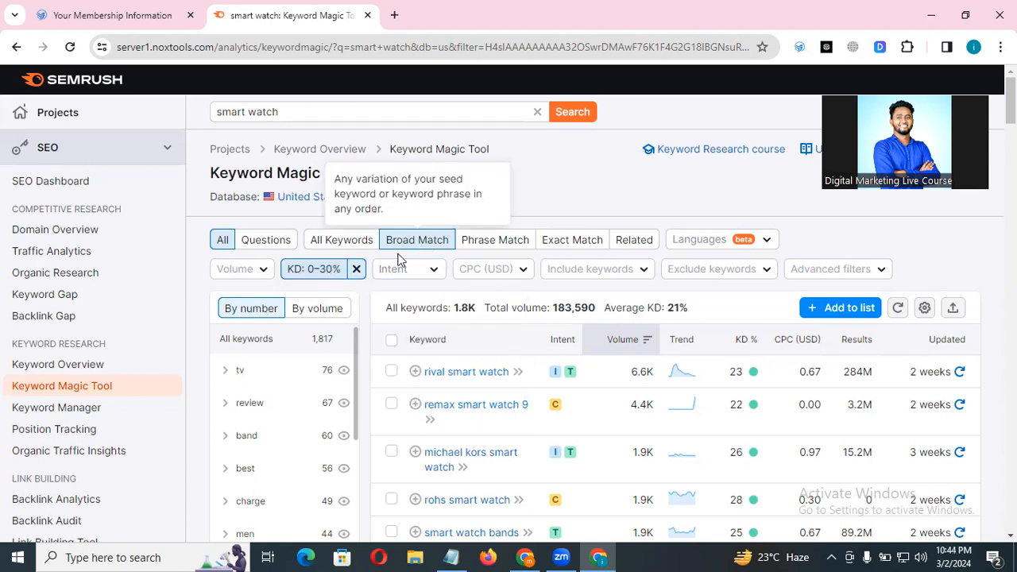
click(421, 269)
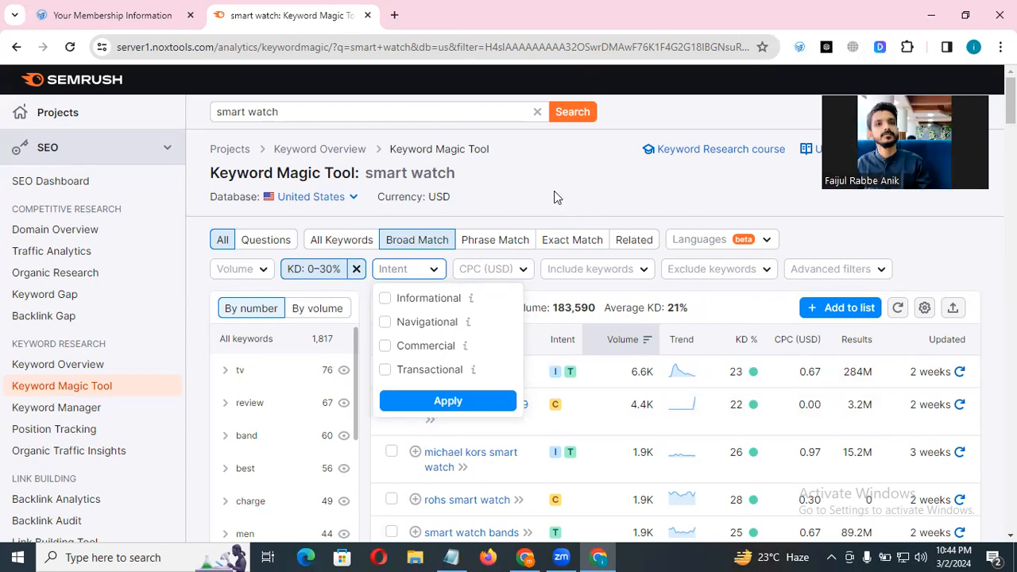
Switch the match type of the smart watch results to All Keywords and check the total keyword count
click(342, 240)
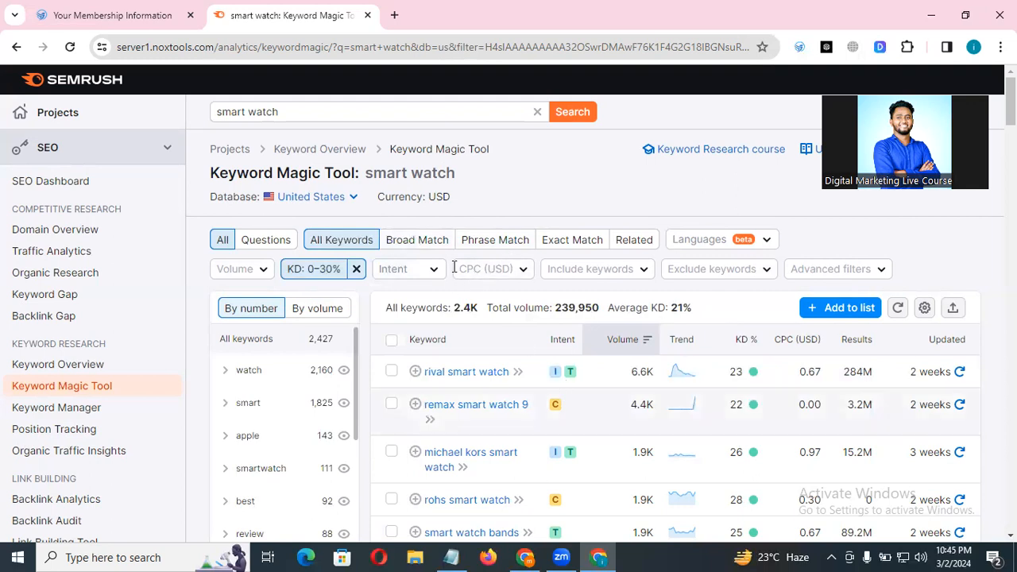
click(395, 269)
click(565, 229)
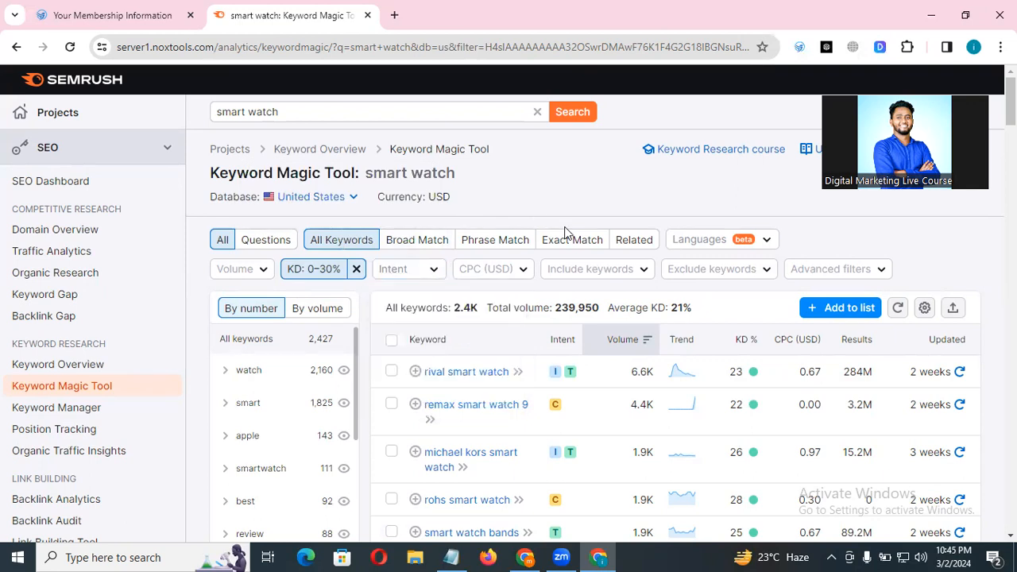
drag(477, 308, 440, 308)
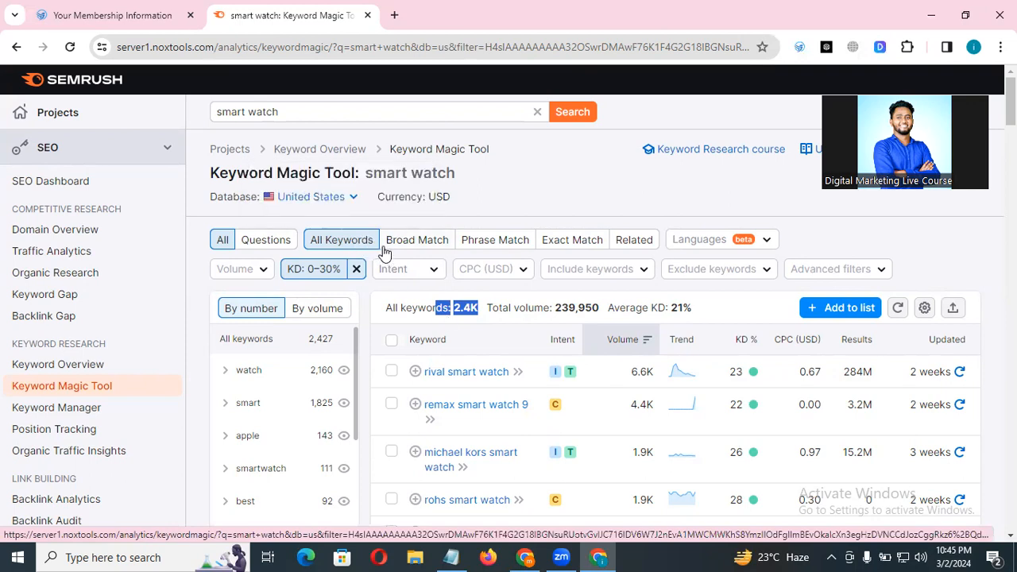
click(488, 187)
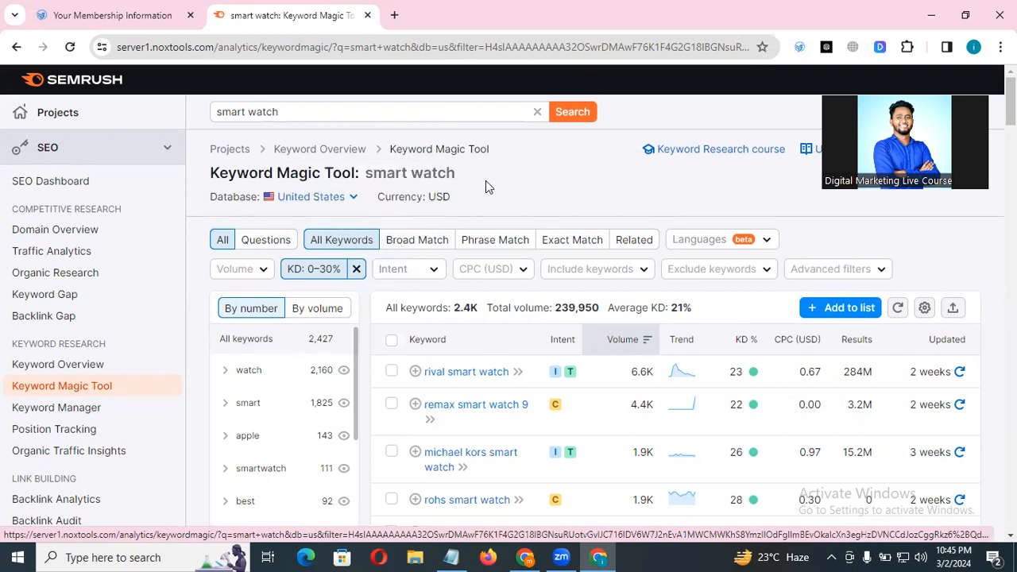
Review the search intent options and read what the Informational and Commercial labels mean in the keyword table
click(422, 269)
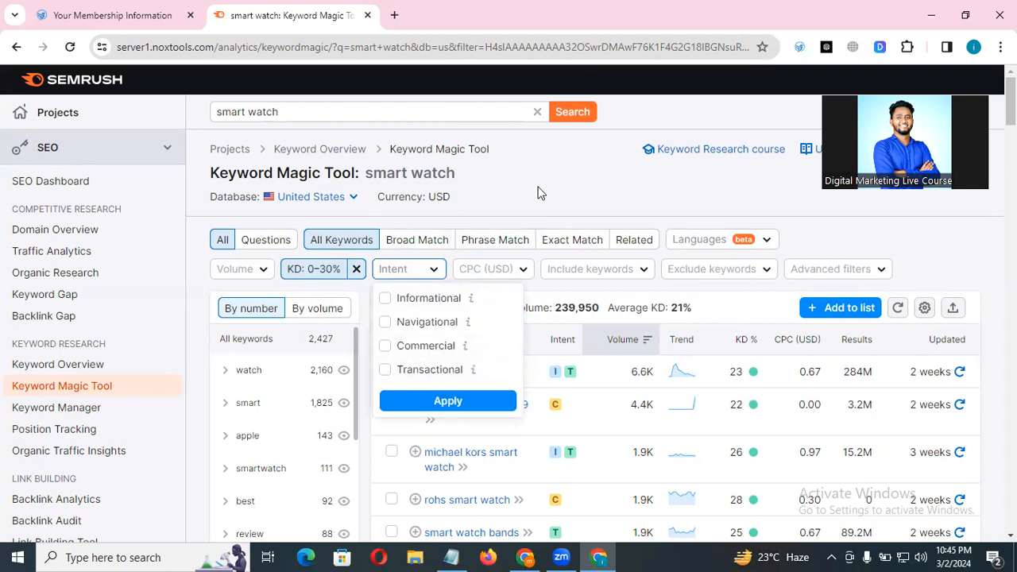
click(489, 194)
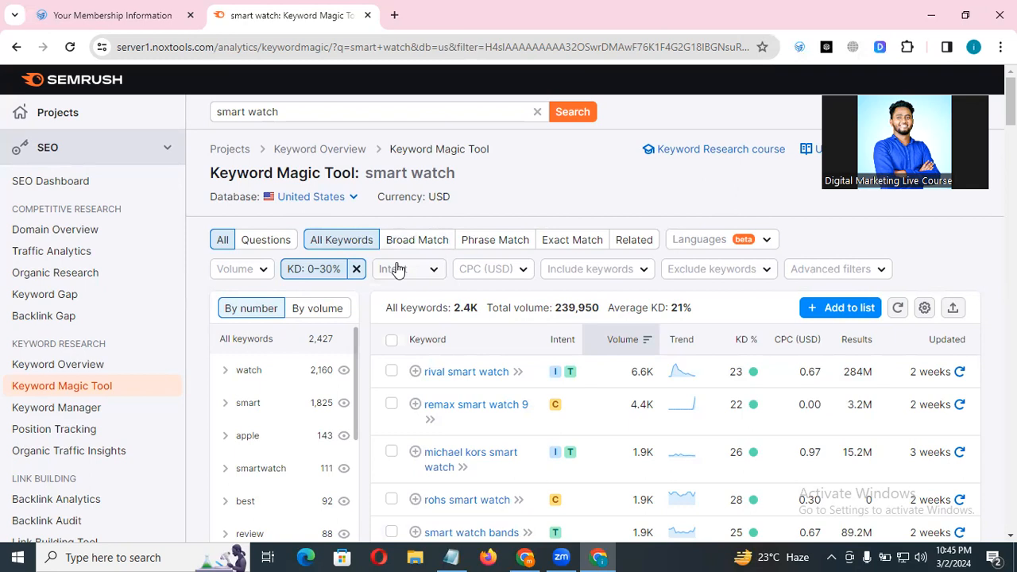
mouse_move(558, 382)
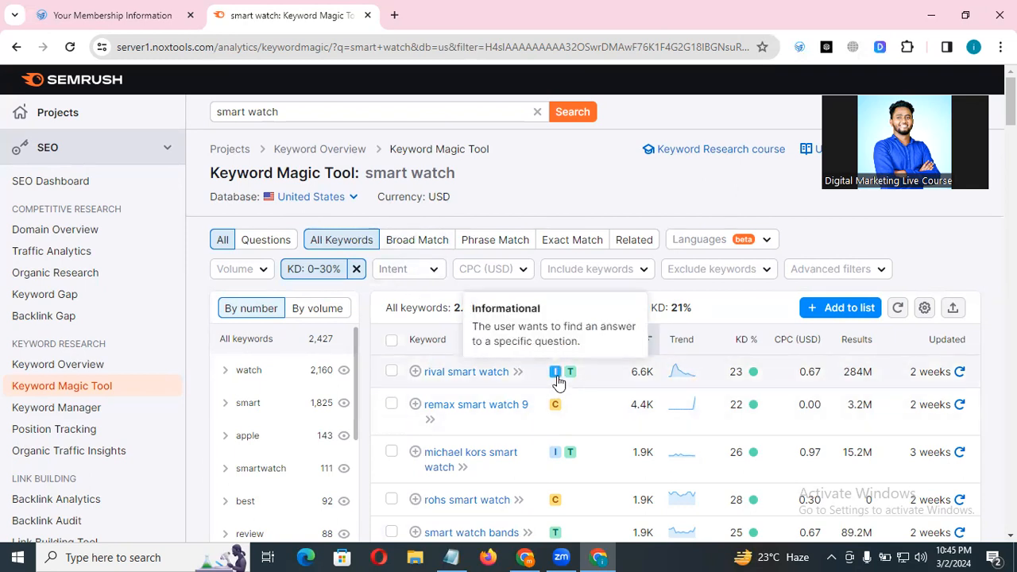
mouse_move(554, 415)
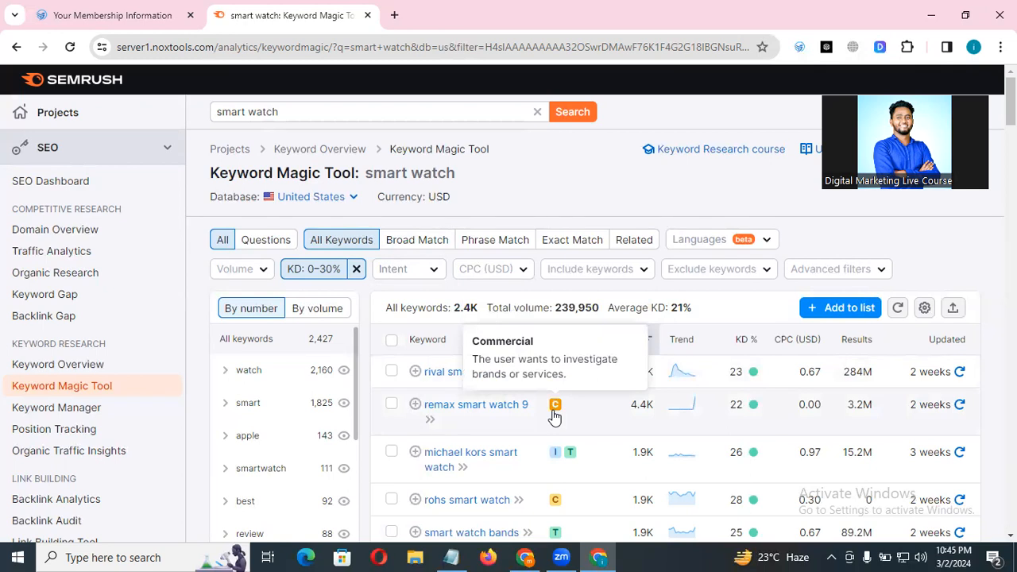
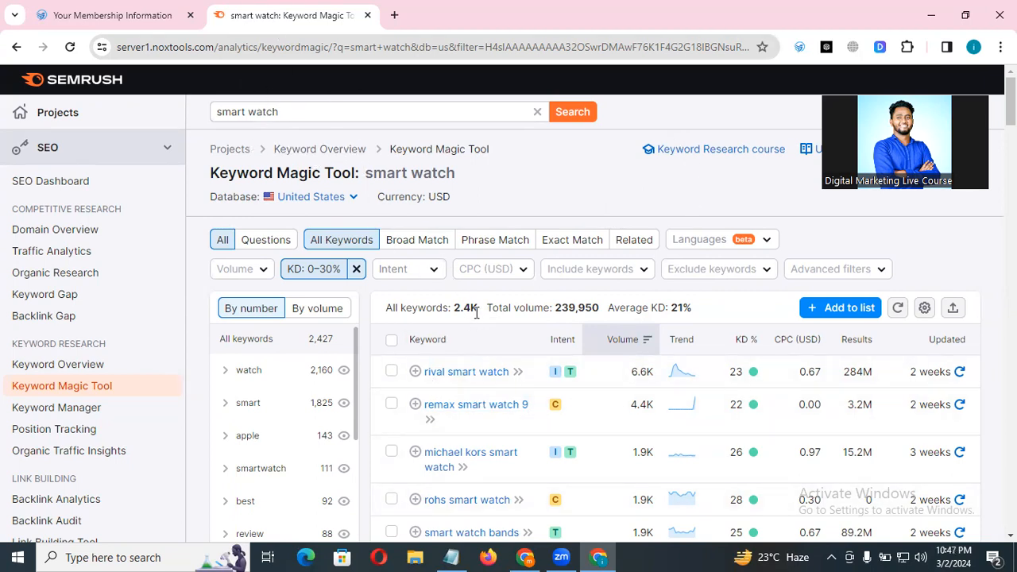
drag(475, 308, 464, 309)
click(472, 312)
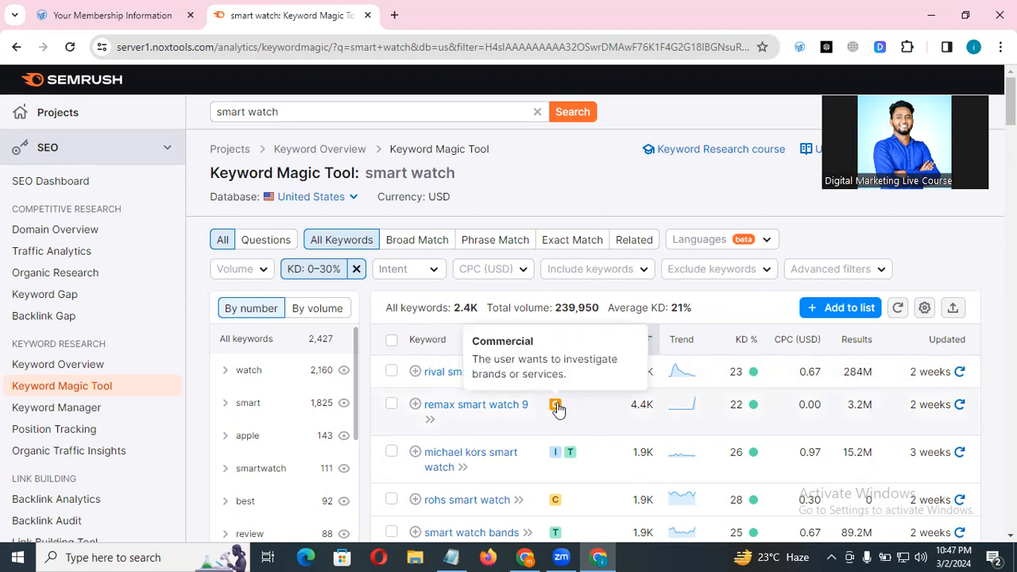
mouse_move(553, 418)
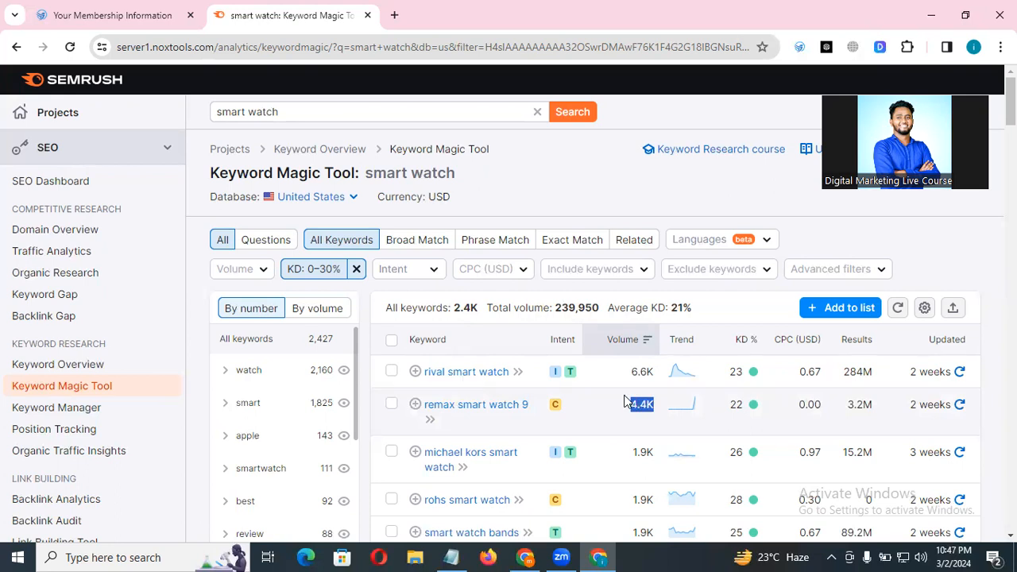
Examine the difficulty and search volume of "remax smart watch 9" and read the Keyword Difficulty explanation
double_click(735, 405)
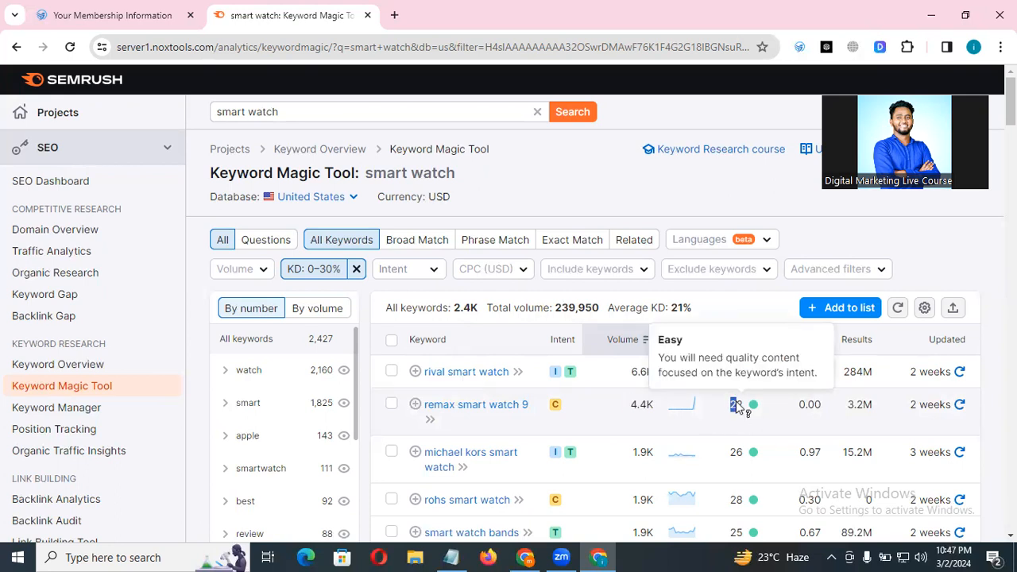
drag(648, 414, 620, 409)
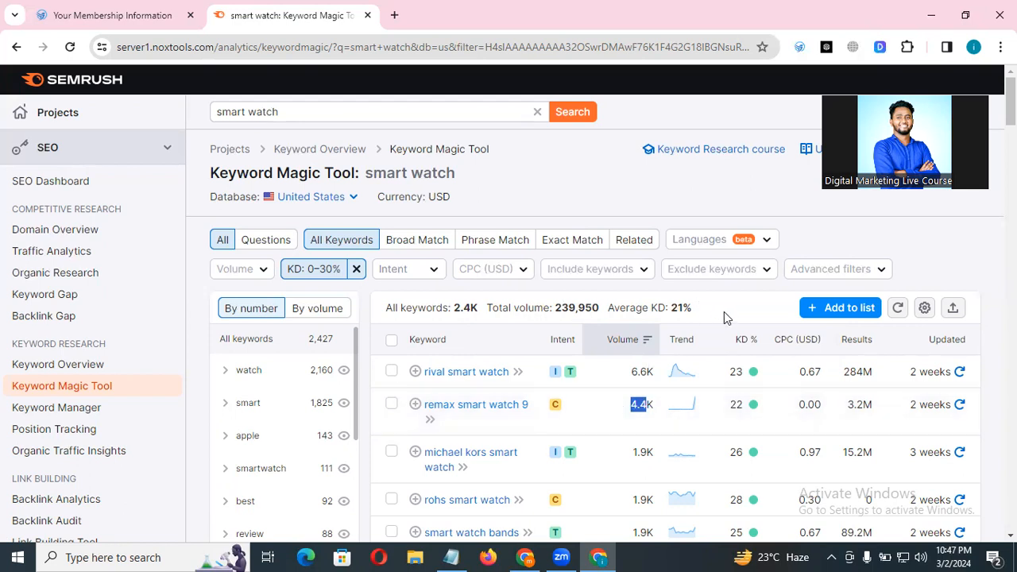
mouse_move(722, 340)
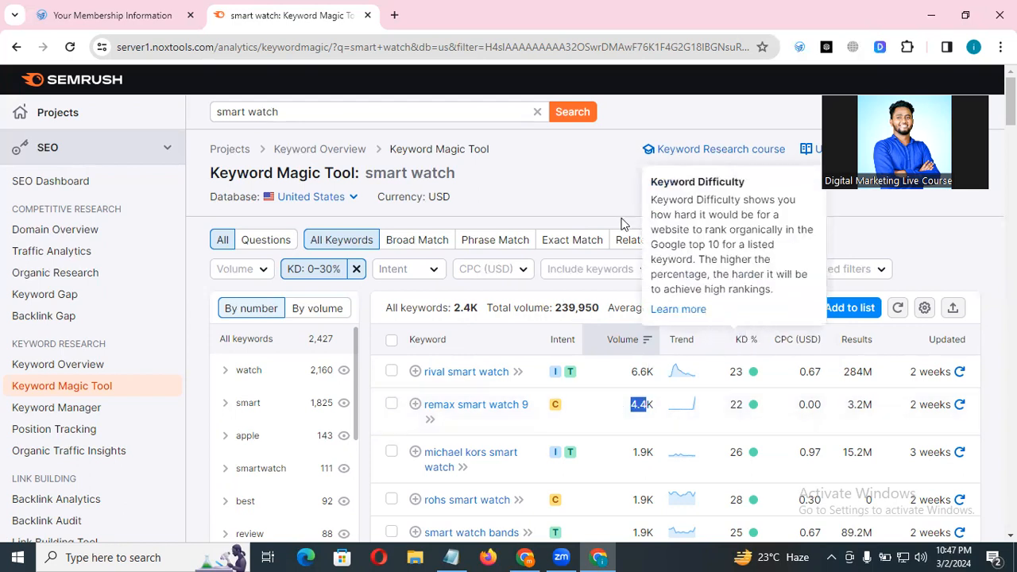
click(577, 199)
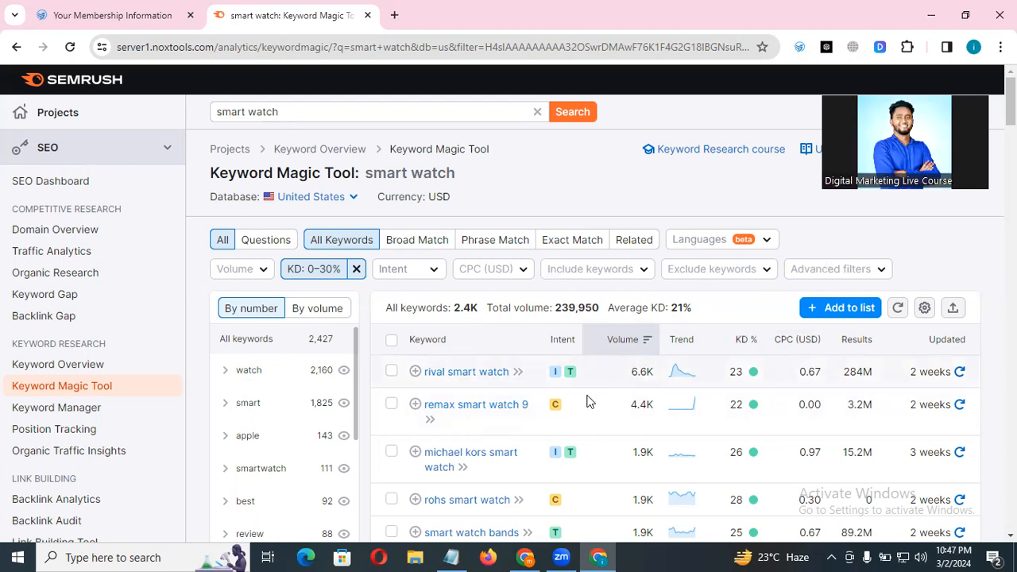
Scan the smart watch keywords in the 0–30% difficulty range, comparing their intent, search volume and difficulty
scroll(586, 399, down, 3)
scroll(556, 317, up, 3)
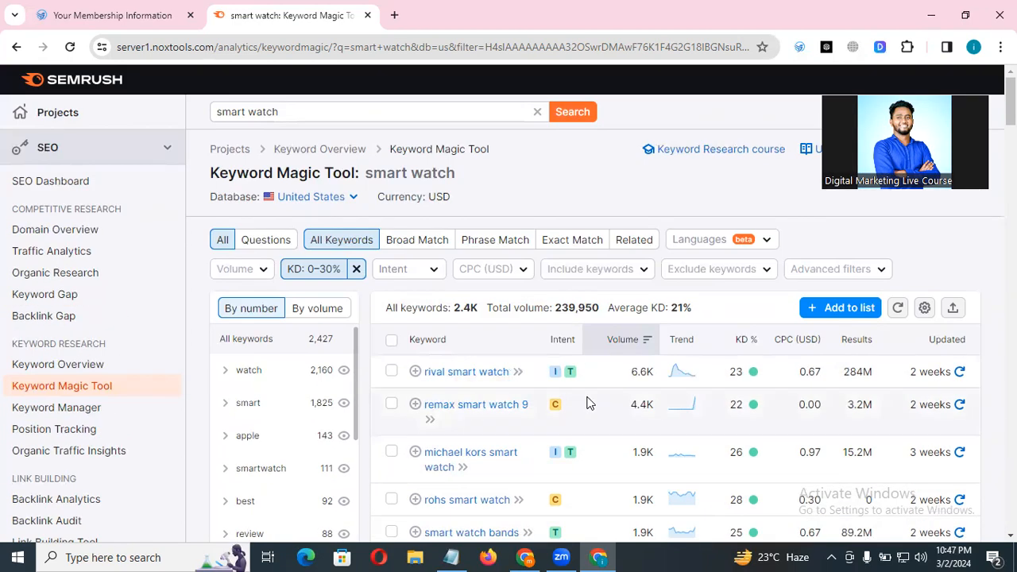
scroll(573, 350, down, 3)
scroll(509, 281, up, 3)
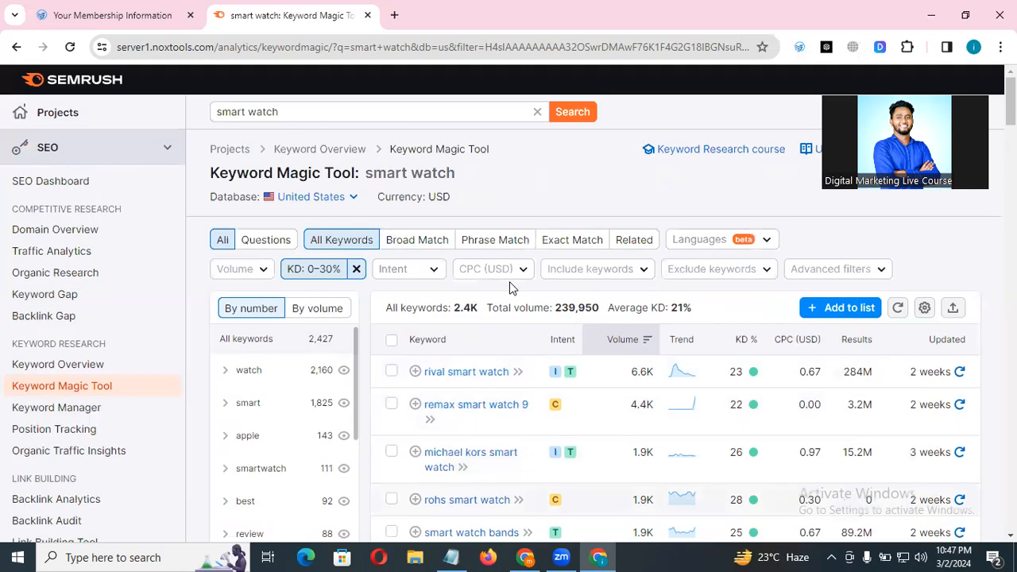
scroll(685, 348, down, 3)
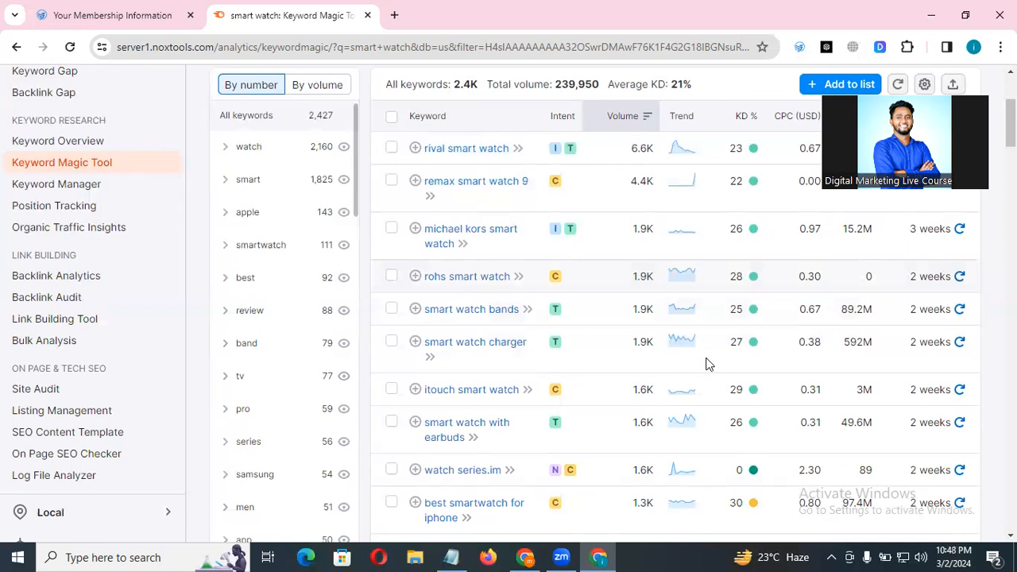
scroll(699, 204, down, 5)
scroll(698, 204, down, 3)
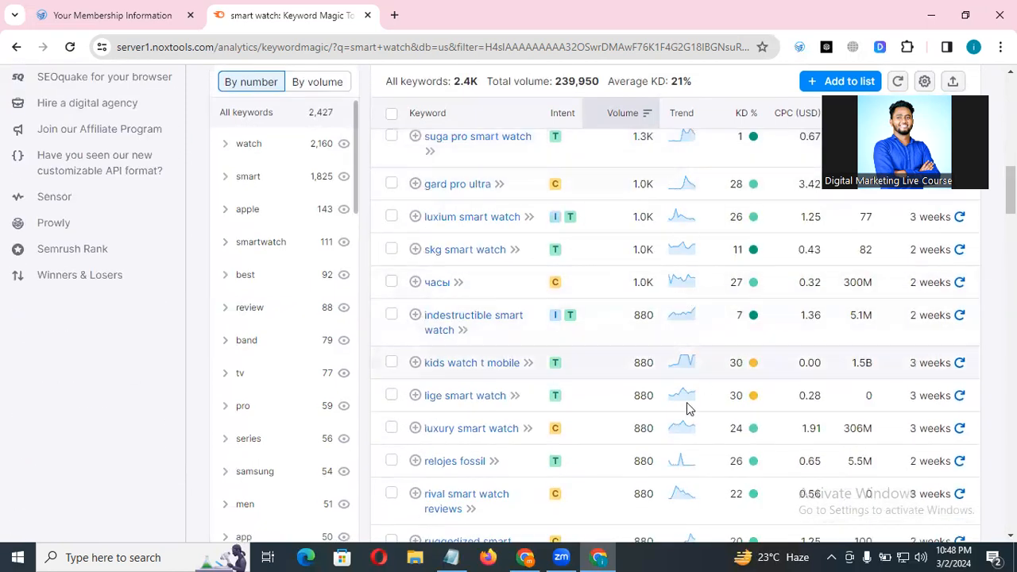
scroll(680, 342, down, 3)
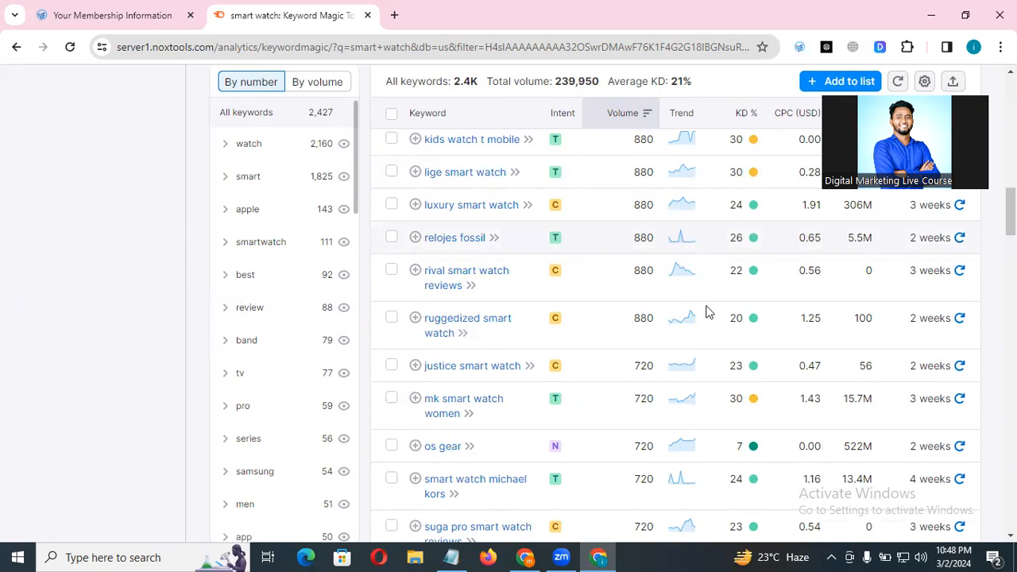
scroll(696, 310, down, 3)
scroll(636, 262, up, 10)
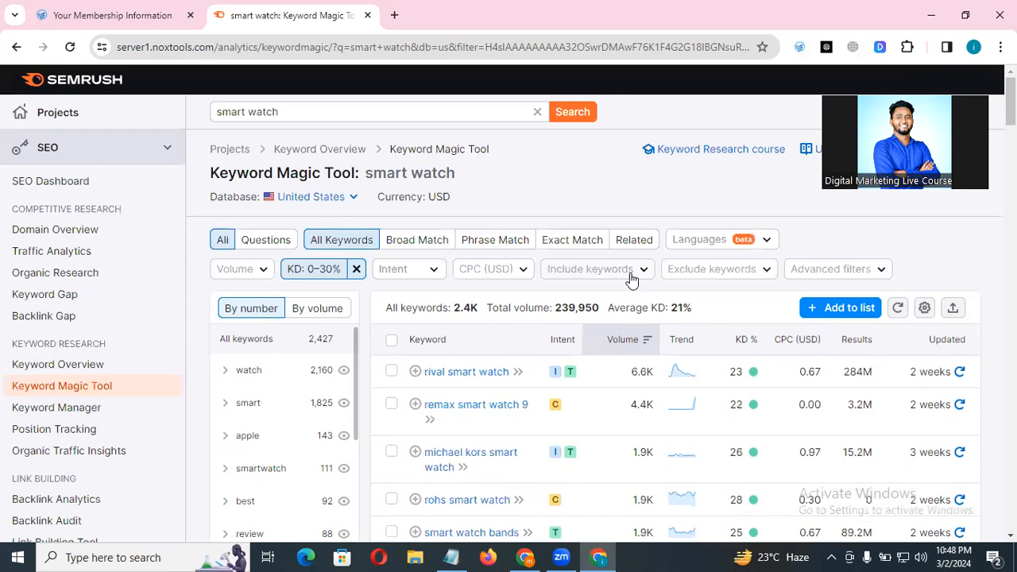
scroll(628, 206, down, 3)
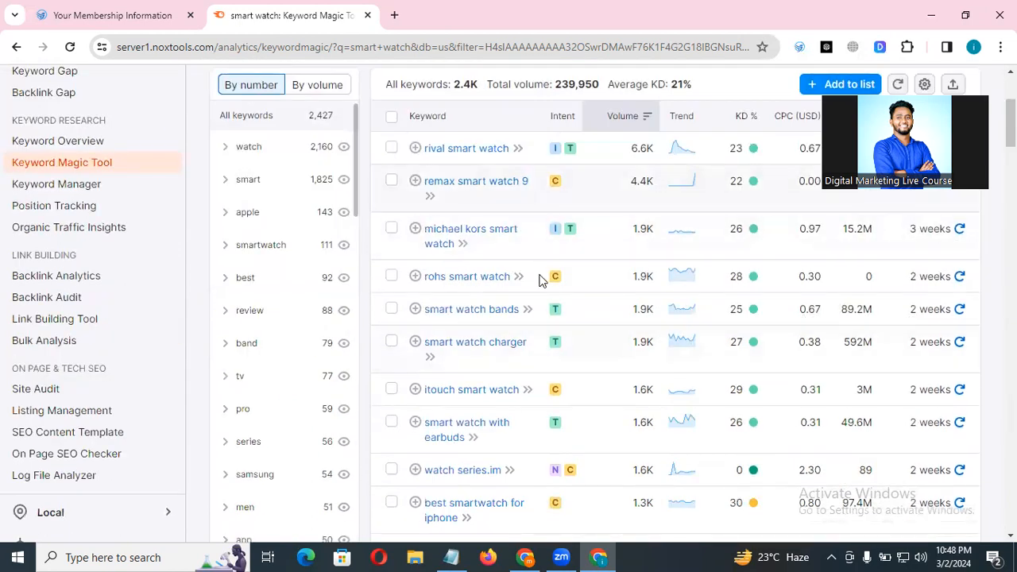
scroll(604, 270, up, 3)
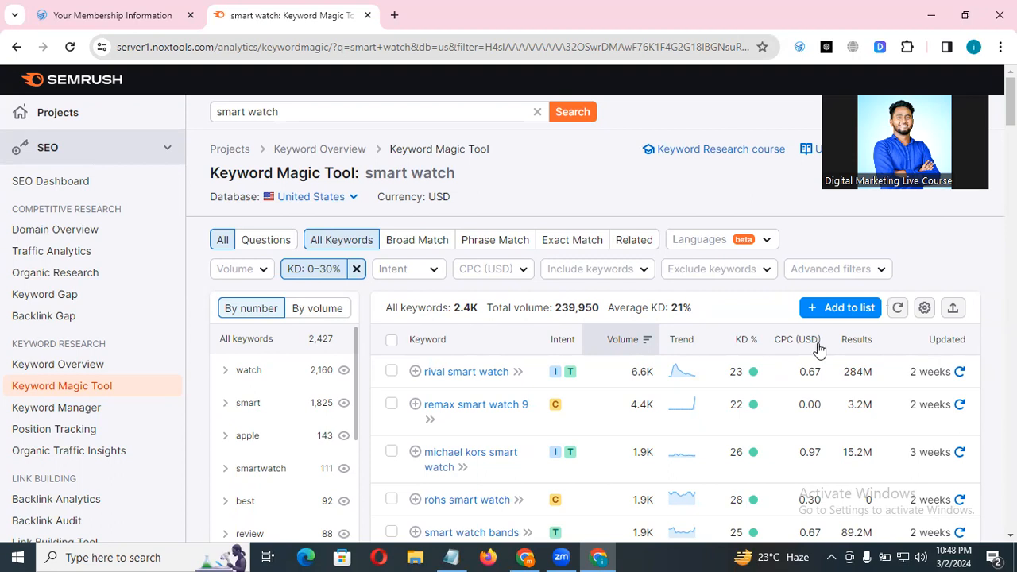
Read the difficulty rating explanations for listed keywords such as "watch series.im", "movado smart watch" and "best smartwatch for iphone"
scroll(736, 408, down, 3)
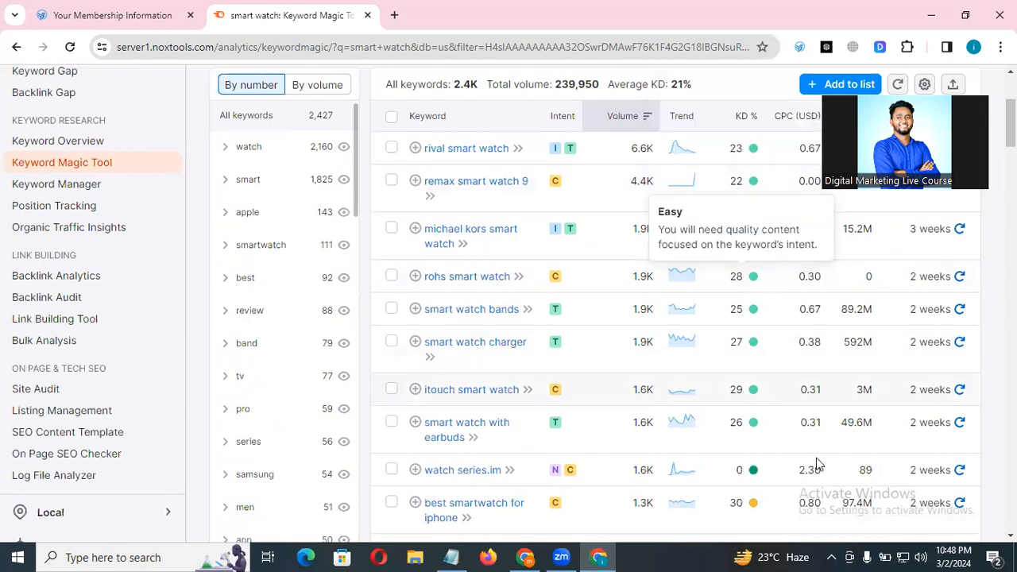
scroll(753, 248, down, 3)
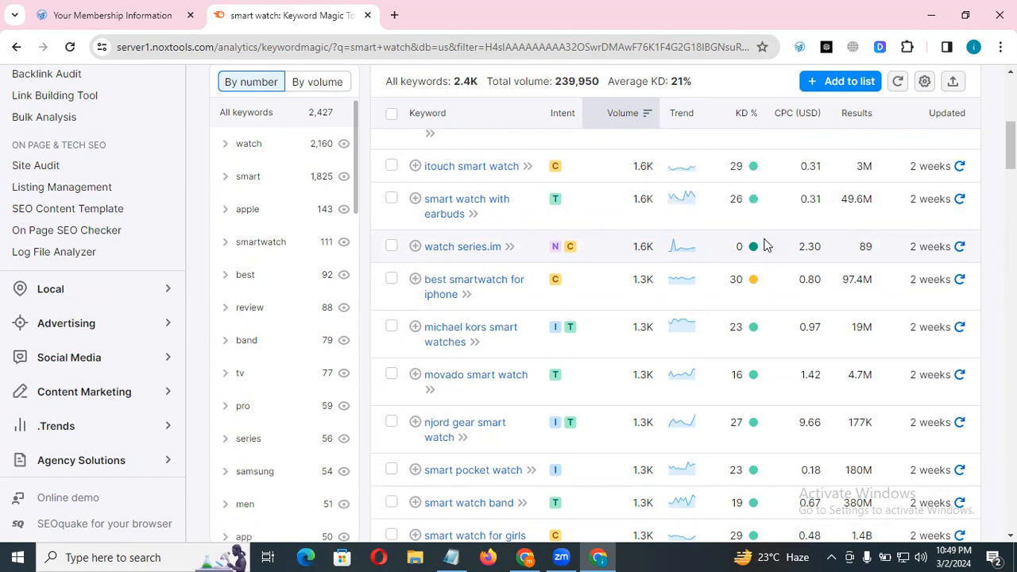
mouse_move(755, 252)
mouse_move(756, 379)
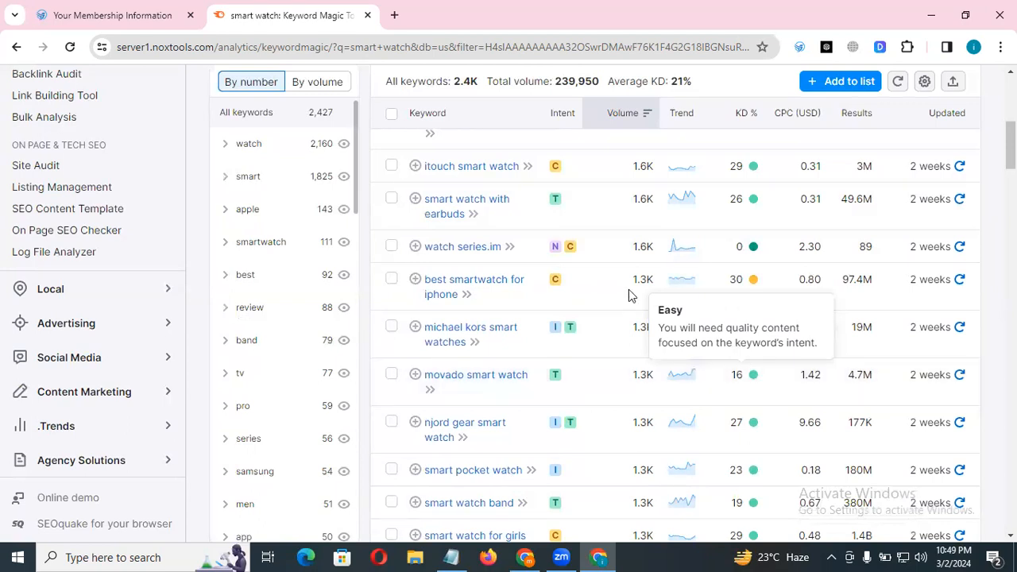
mouse_move(737, 288)
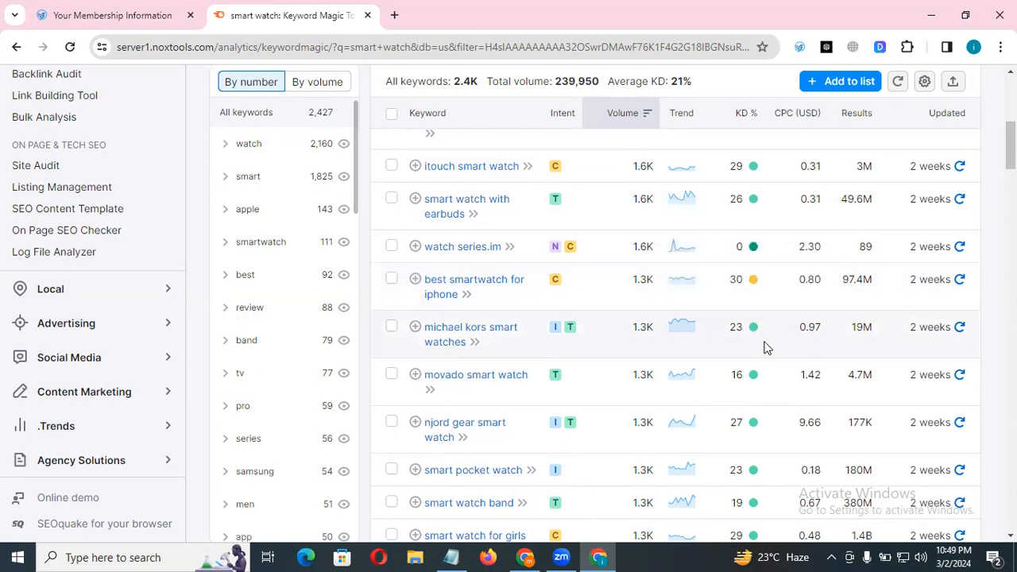
scroll(768, 429, down, 3)
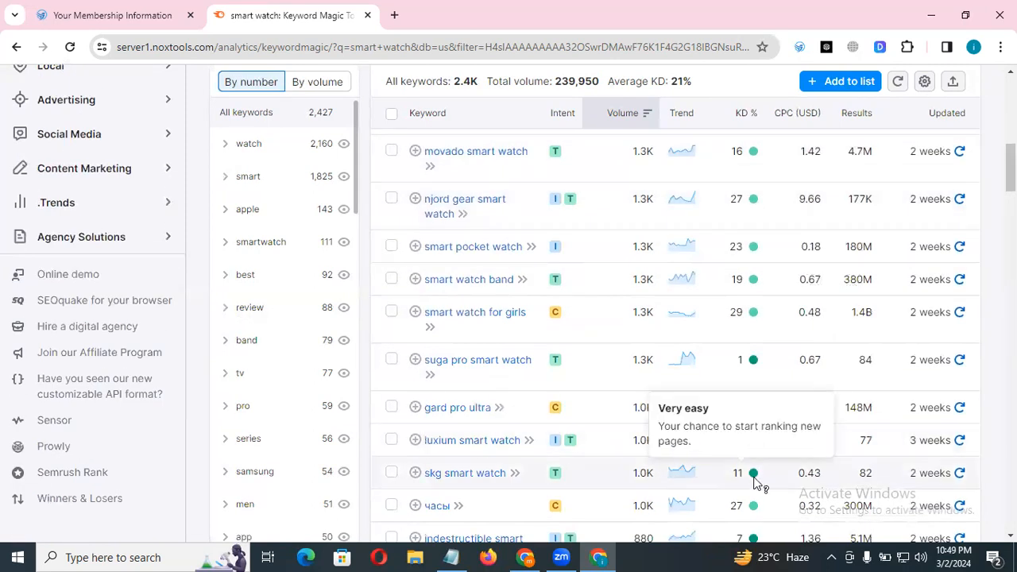
scroll(759, 315, up, 3)
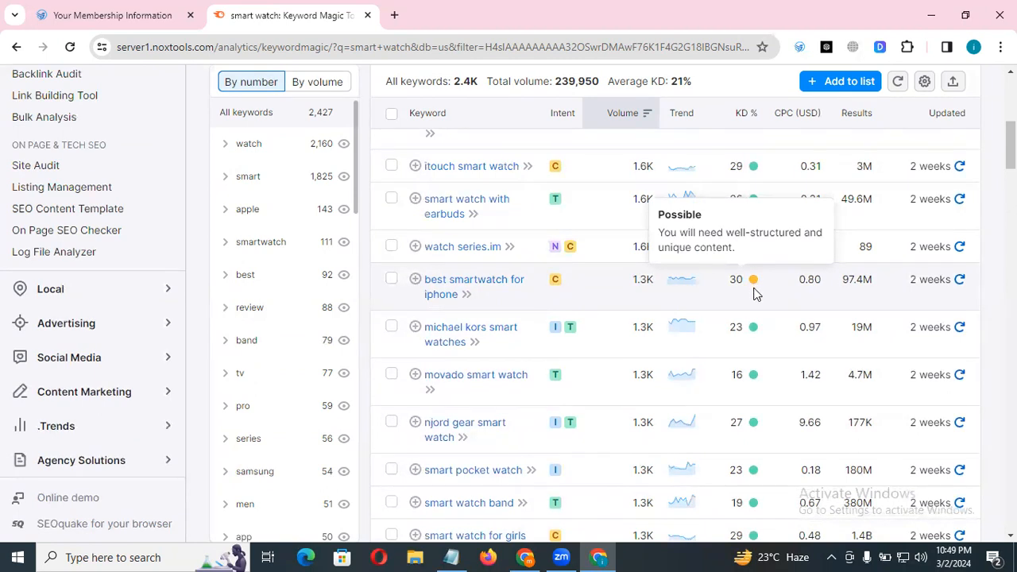
scroll(755, 294, up, 3)
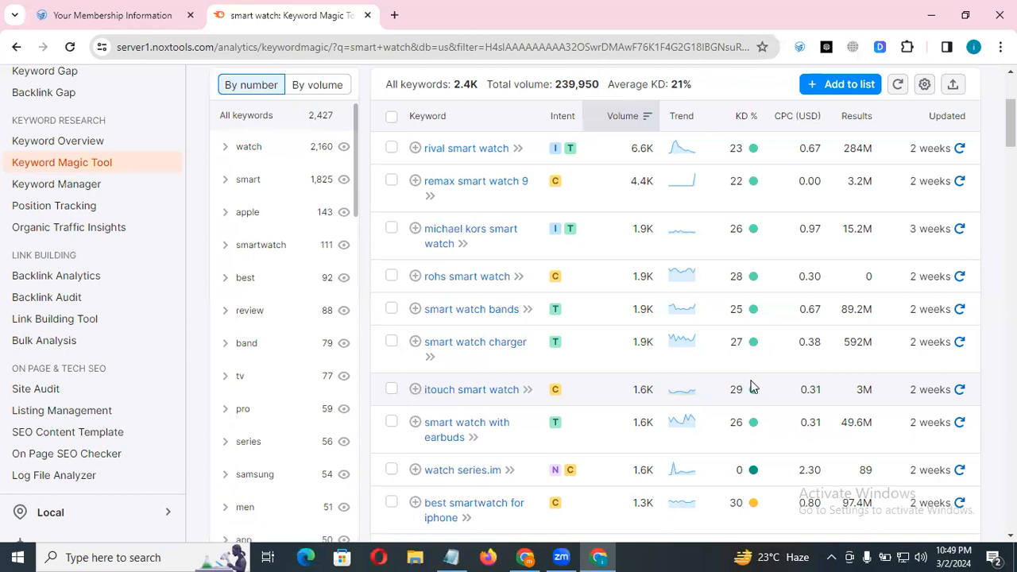
Examine the lower-volume keywords further down the results and compare their difficulty scores with the top entries
scroll(752, 386, up, 3)
scroll(799, 357, down, 6)
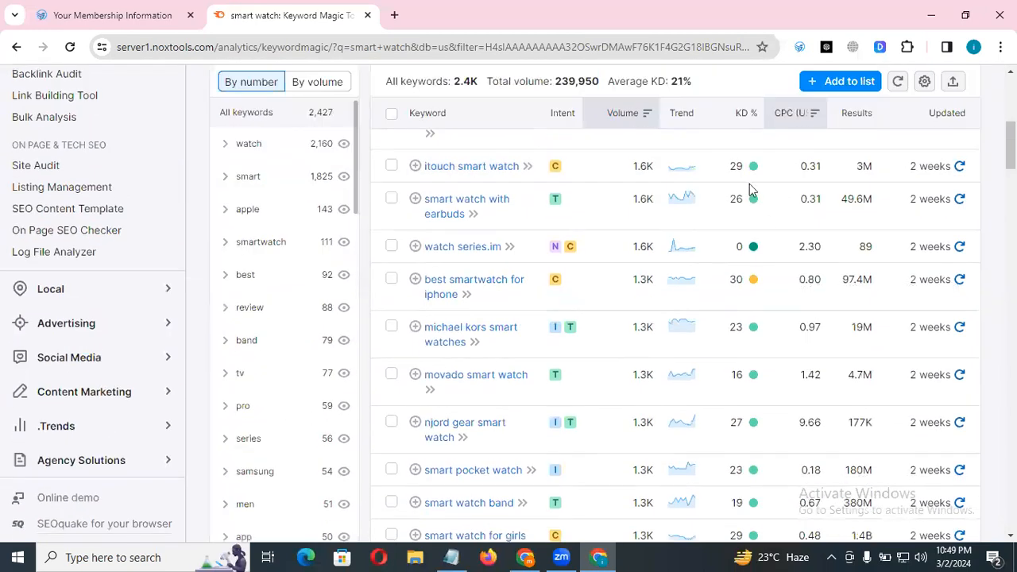
scroll(756, 350, down, 20)
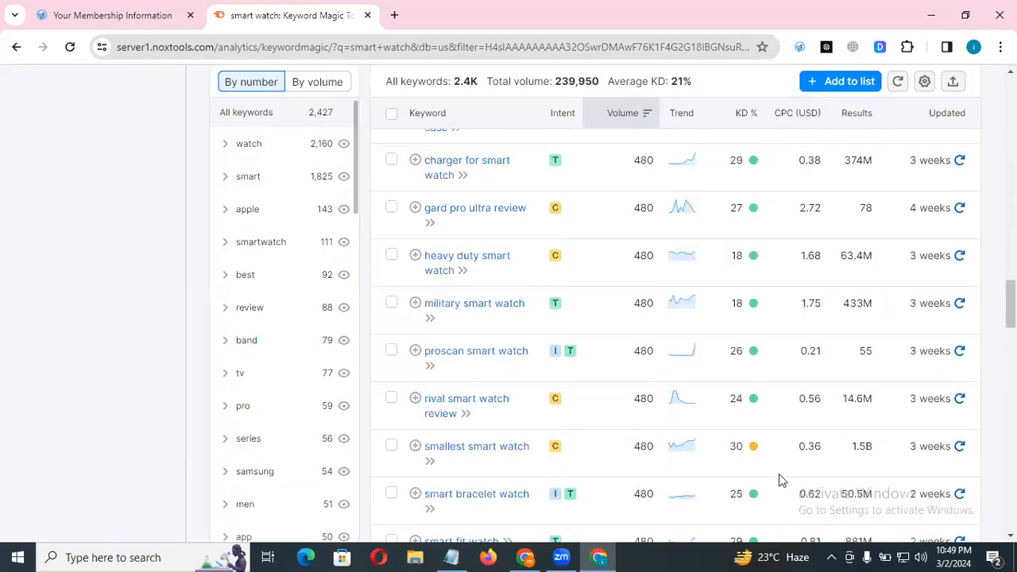
scroll(710, 309, down, 18)
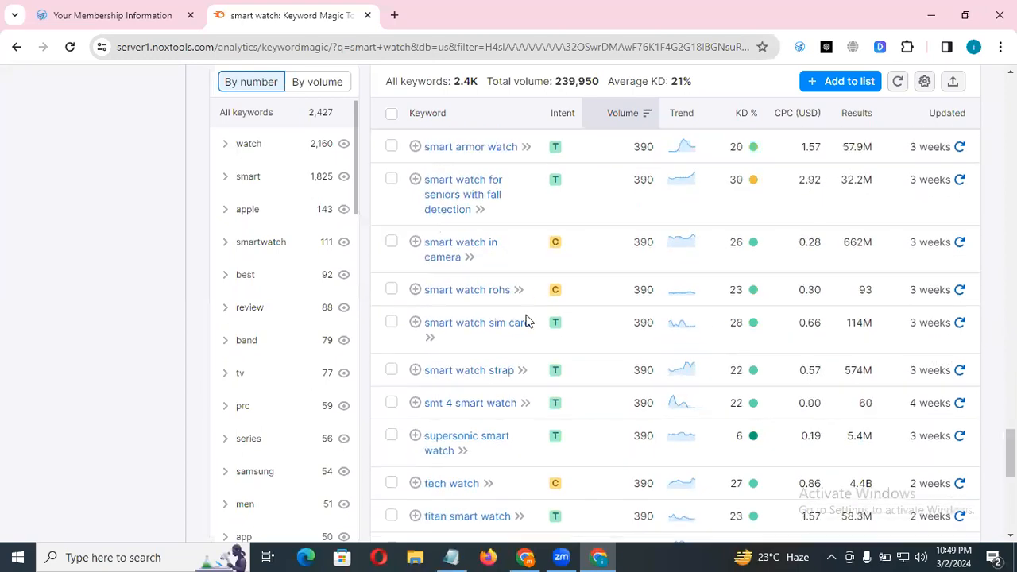
scroll(521, 321, up, 18)
right_click(508, 318)
click(148, 240)
scroll(574, 279, up, 16)
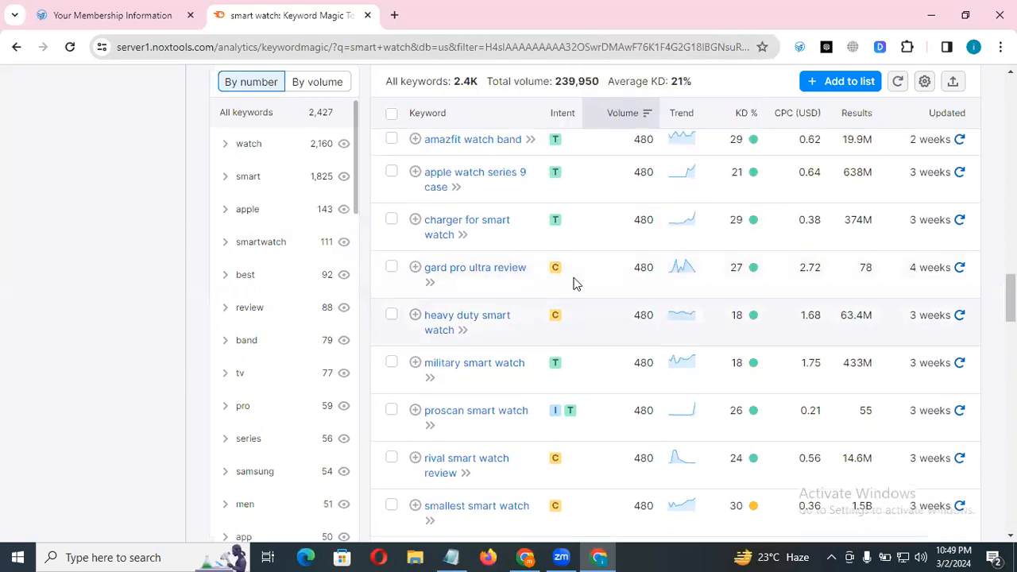
scroll(721, 290, up, 10)
scroll(579, 405, down, 5)
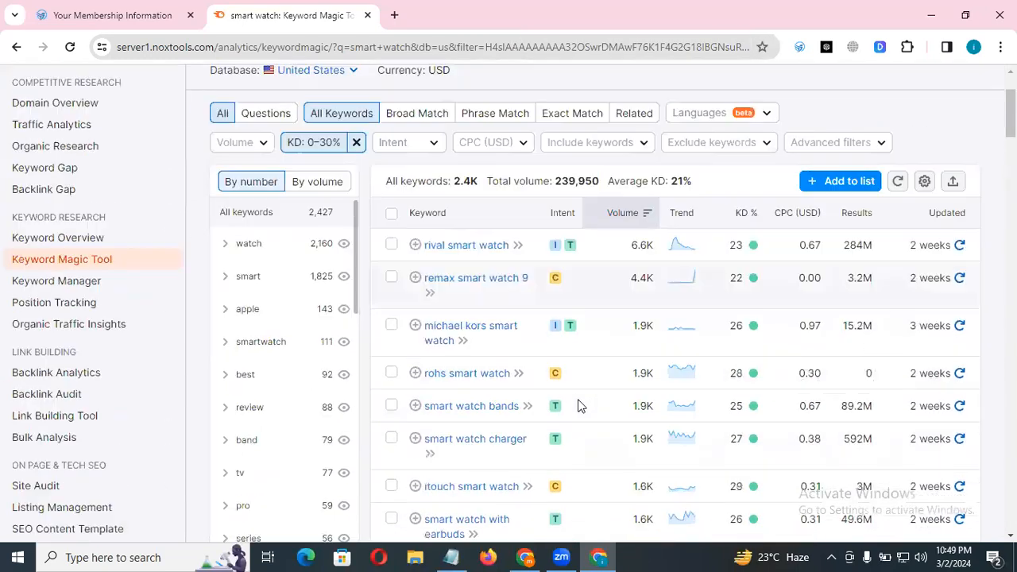
scroll(493, 291, up, 5)
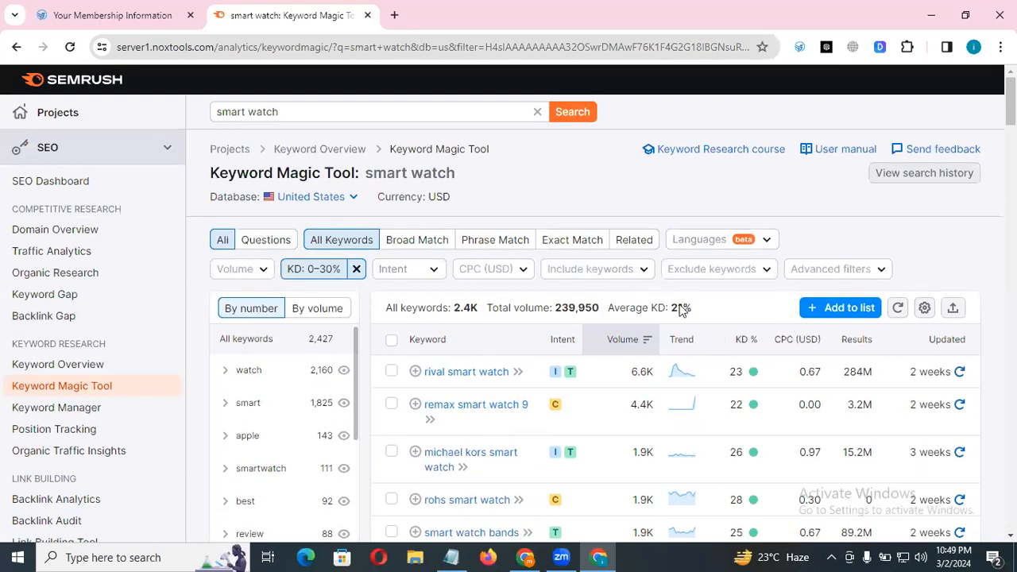
Filter the smart watch keywords to a minimum search volume of 100
click(245, 268)
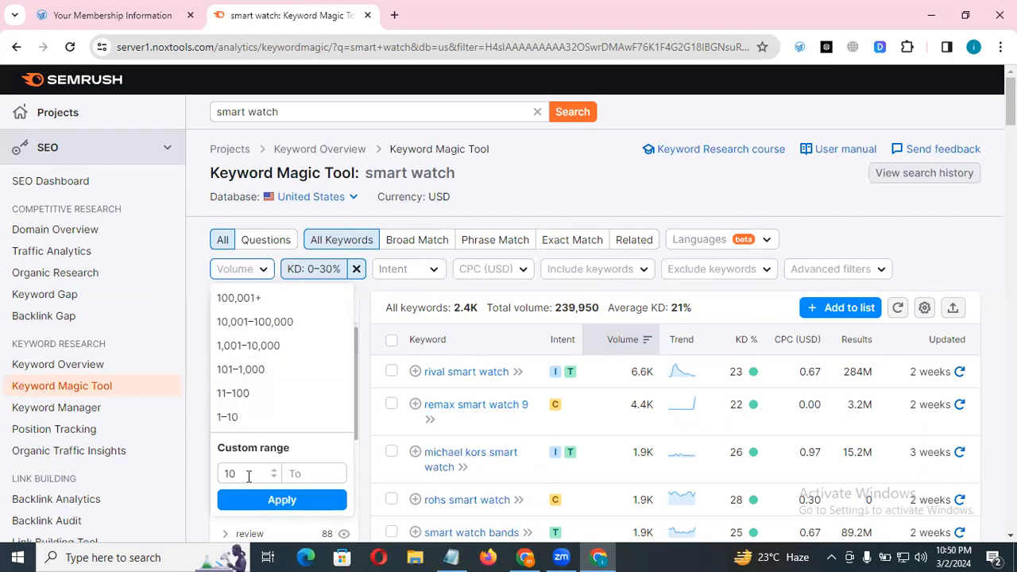
click(256, 471)
text(0)
click(243, 501)
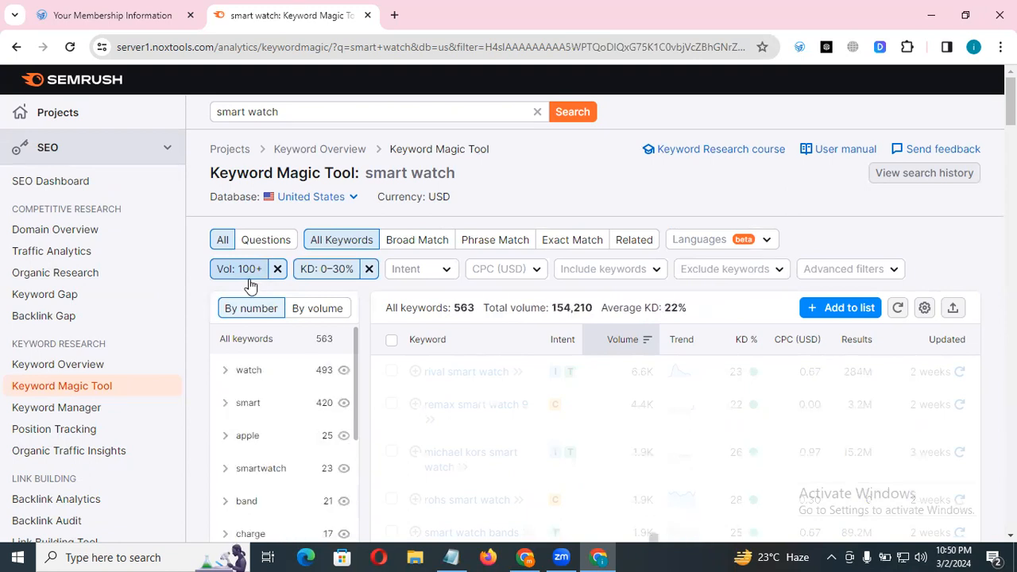
Check the keyword count for the volume and difficulty filters and view the intent and include-keywords filter options
double_click(463, 307)
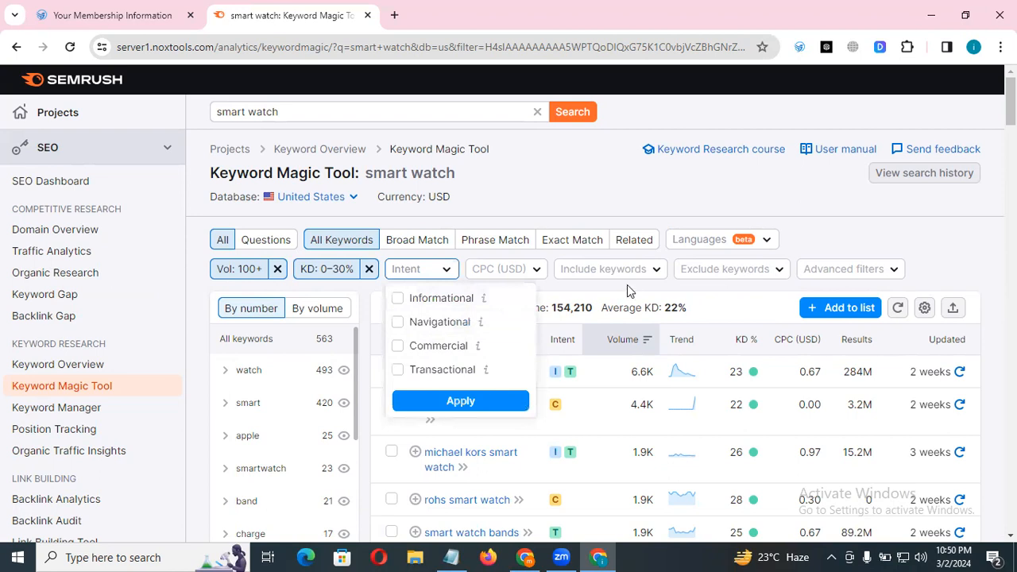
click(611, 269)
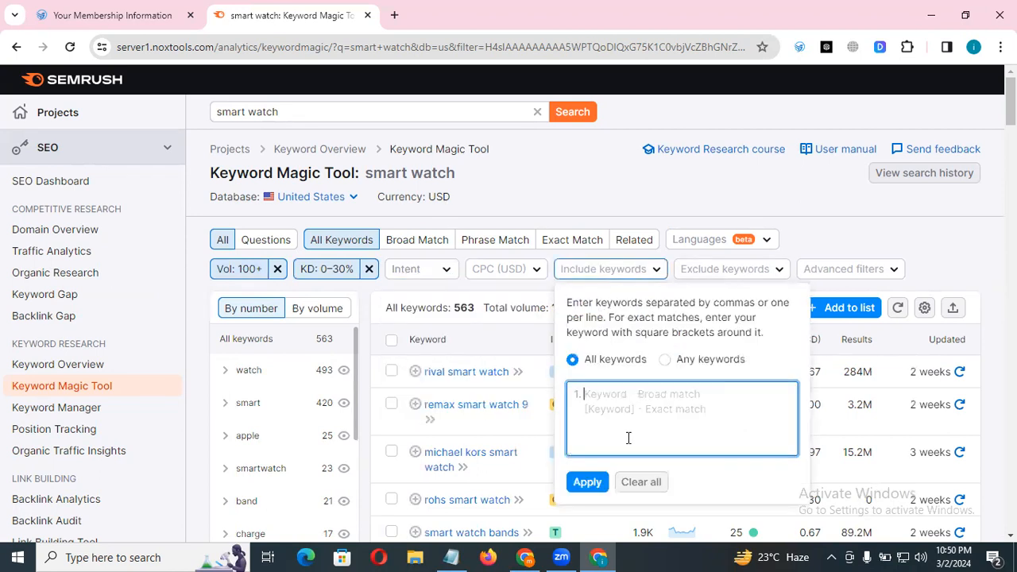
click(830, 241)
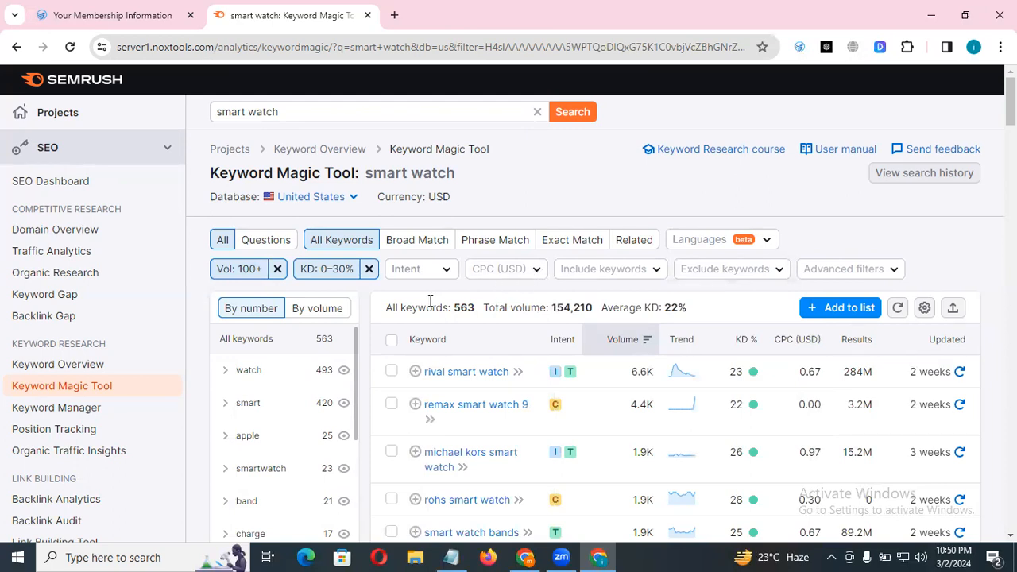
Review the volume-filtered keyword list and view the export options for all its keywords
scroll(594, 307, down, 3)
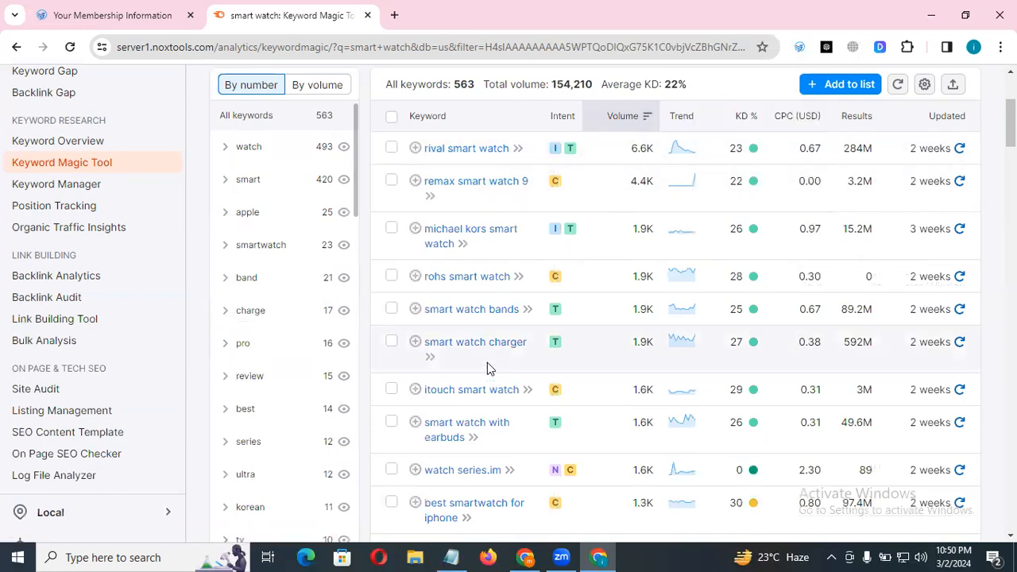
scroll(448, 352, down, 10)
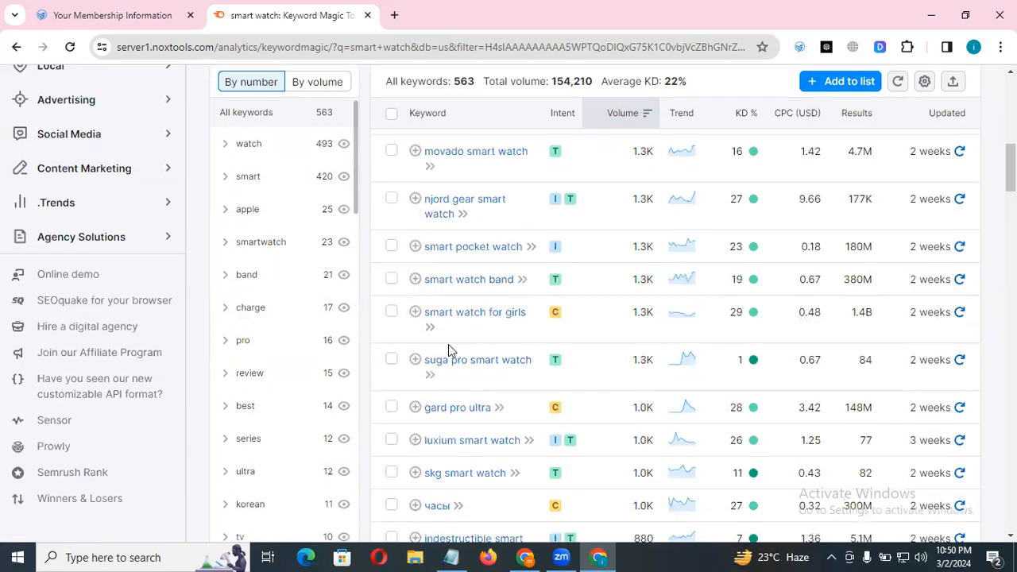
scroll(449, 353, up, 20)
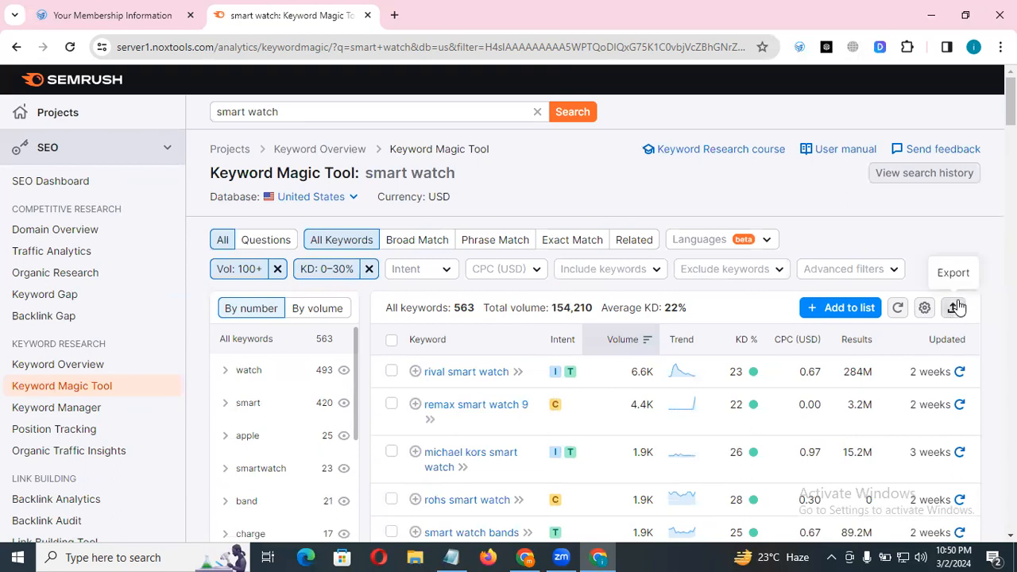
click(955, 308)
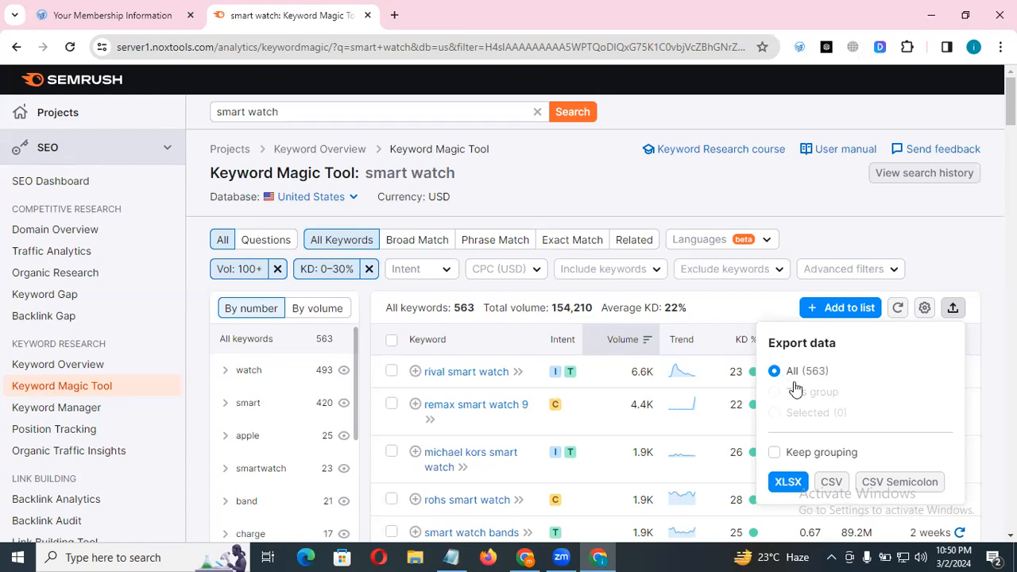
Remove the volume and keyword difficulty filters, and open the export options for the unfiltered keyword list
click(278, 268)
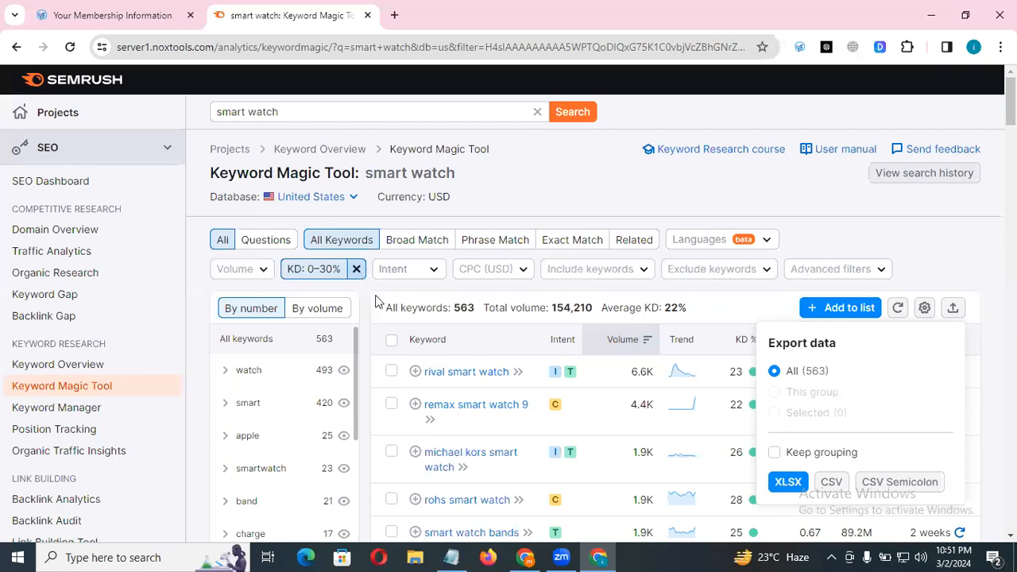
click(356, 268)
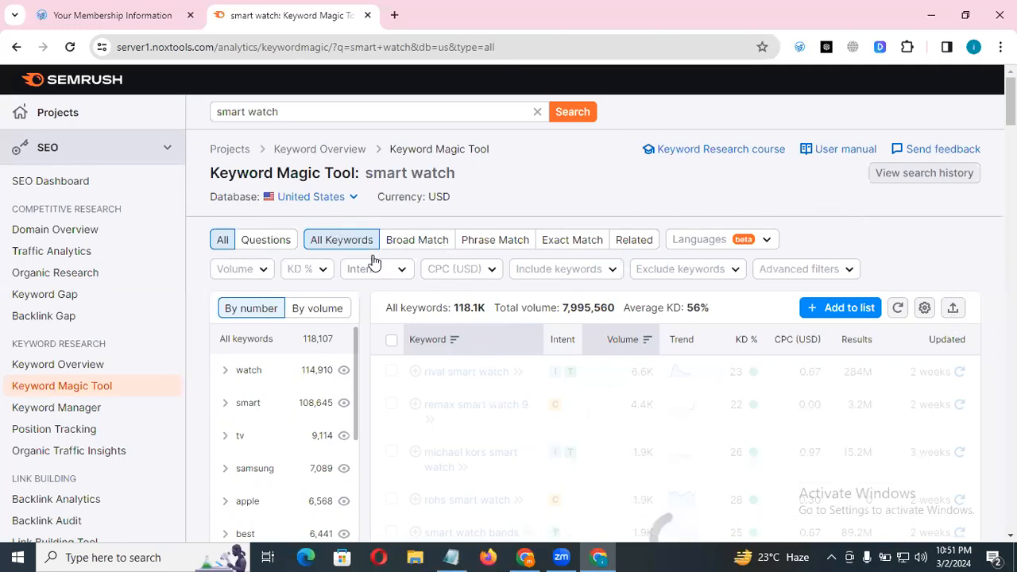
click(950, 310)
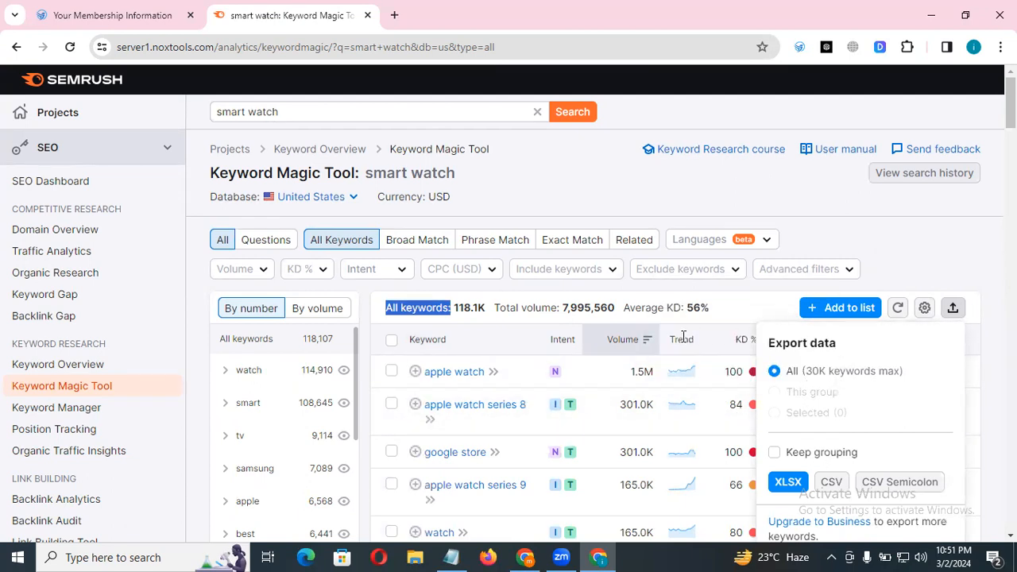
Filter the smart watch keywords to a custom keyword difficulty range of 0 to 30
click(314, 271)
click(332, 472)
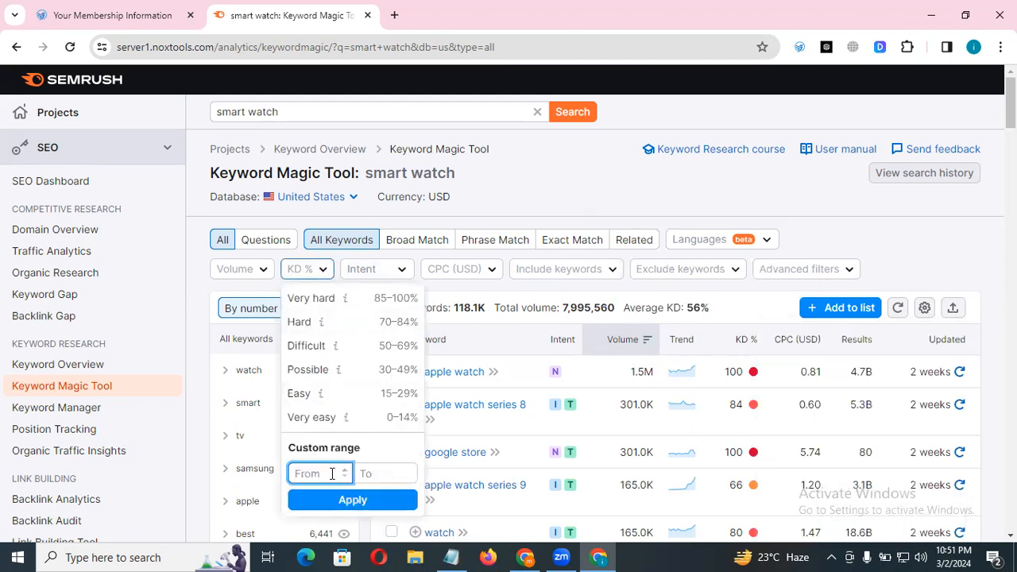
click(372, 475)
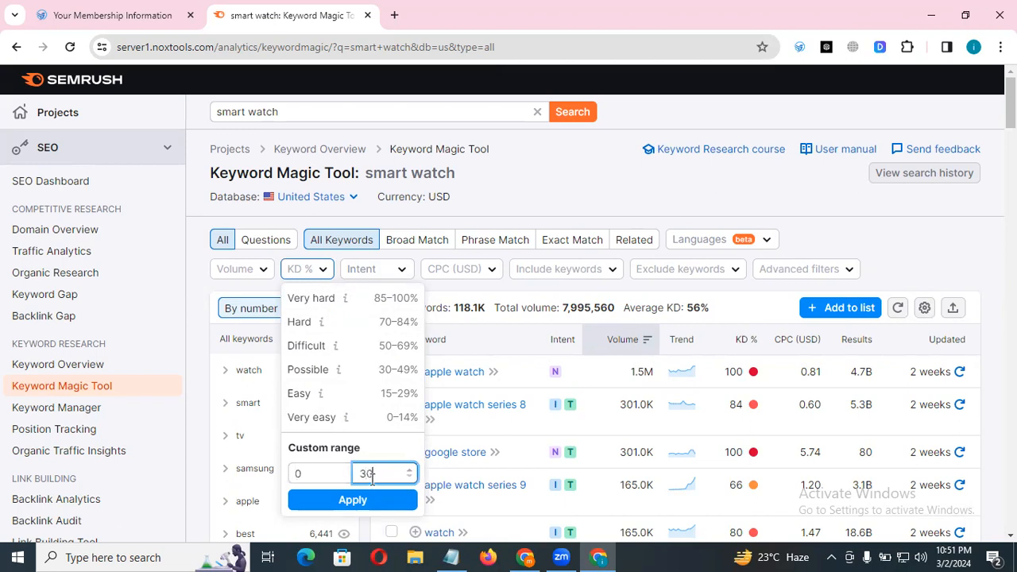
text(30)
key(Return)
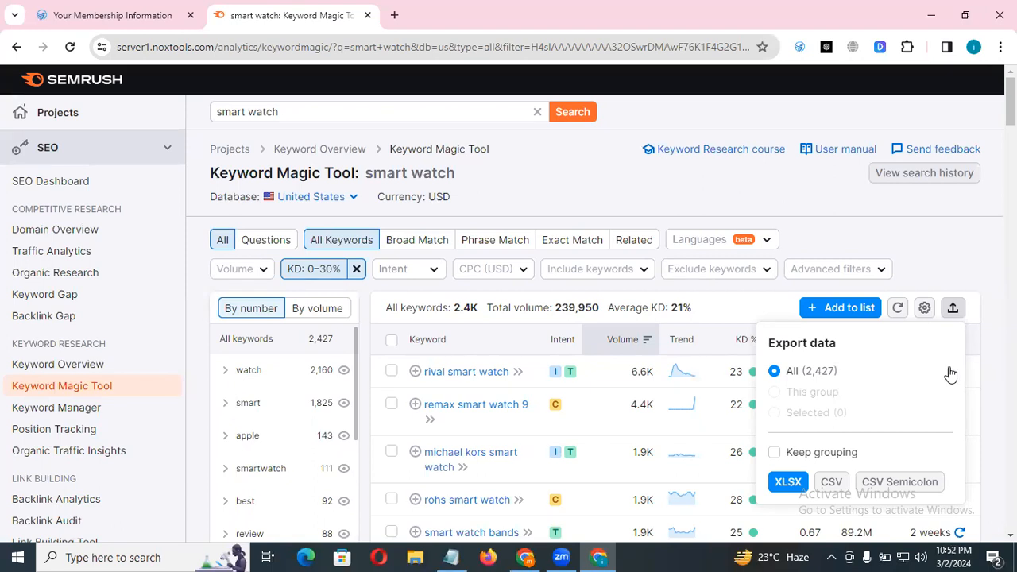
Try to export all difficulty-filtered keywords as XLSX, looking through the Downloads folder in the save dialog
click(864, 239)
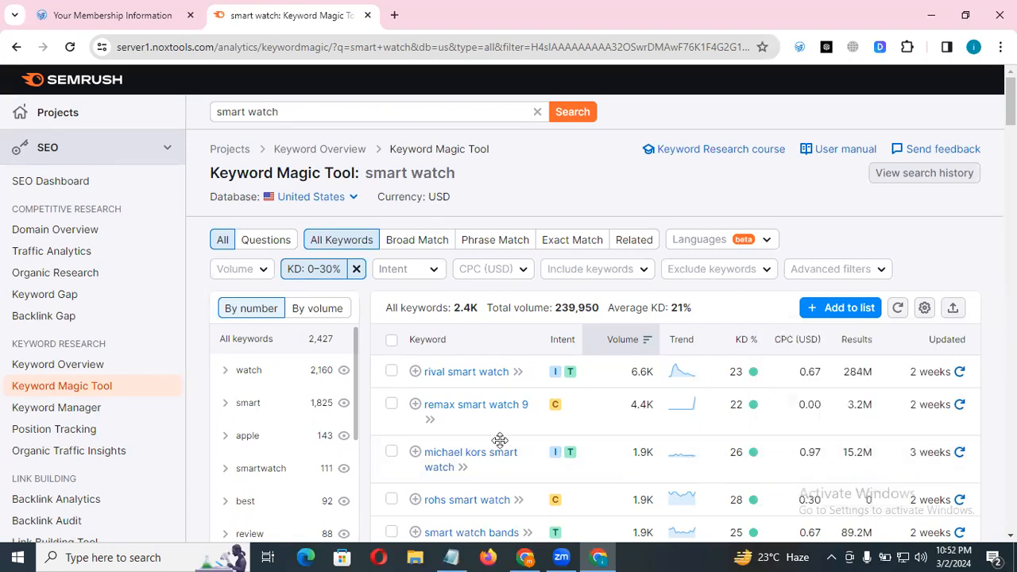
click(953, 313)
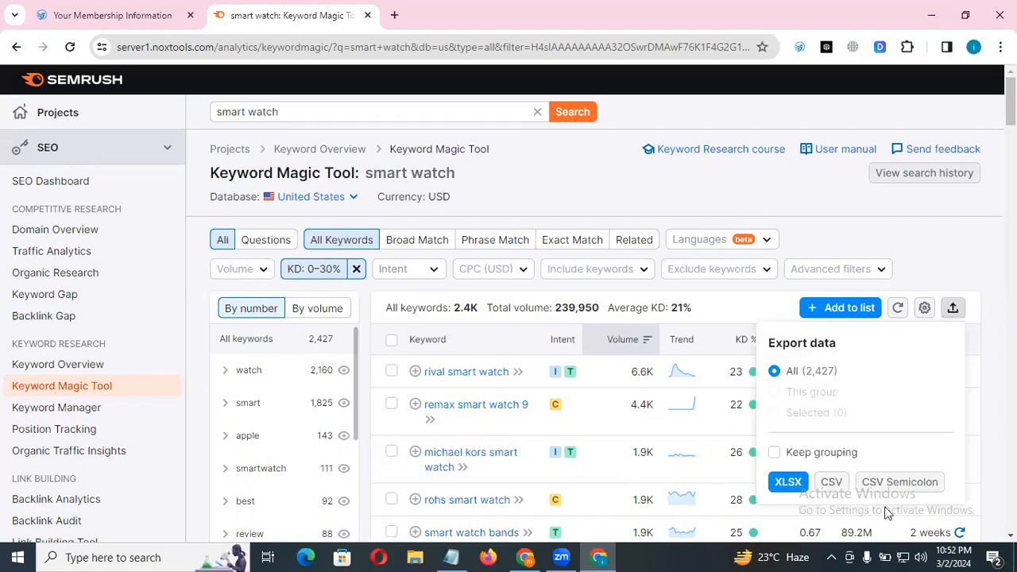
click(789, 482)
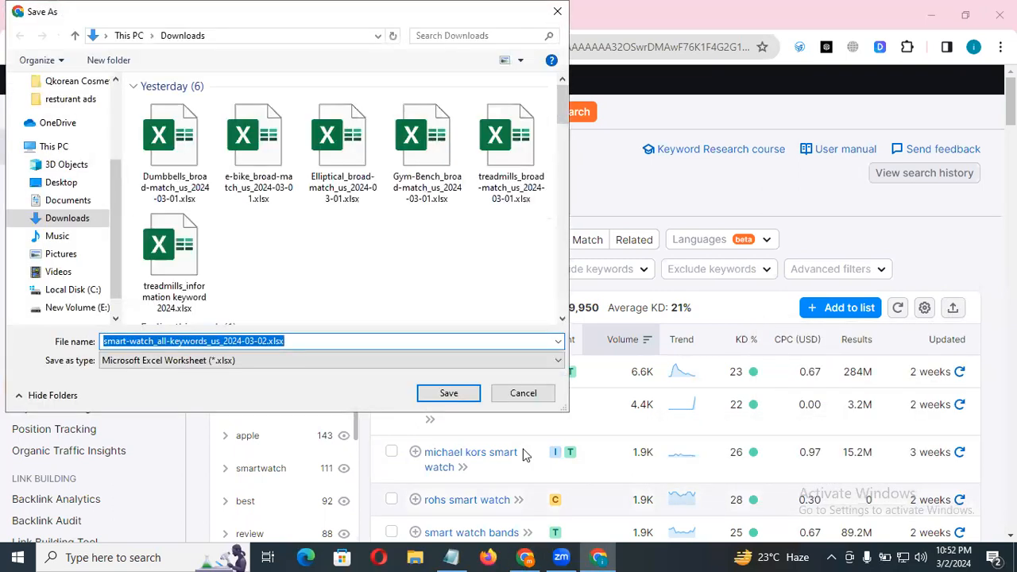
scroll(183, 270, down, 5)
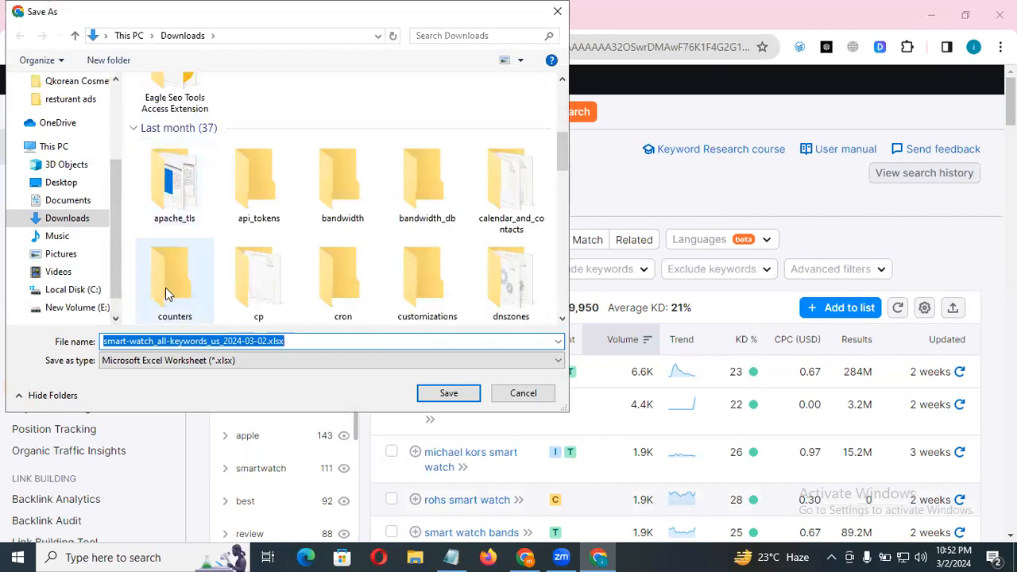
scroll(165, 239, up, 5)
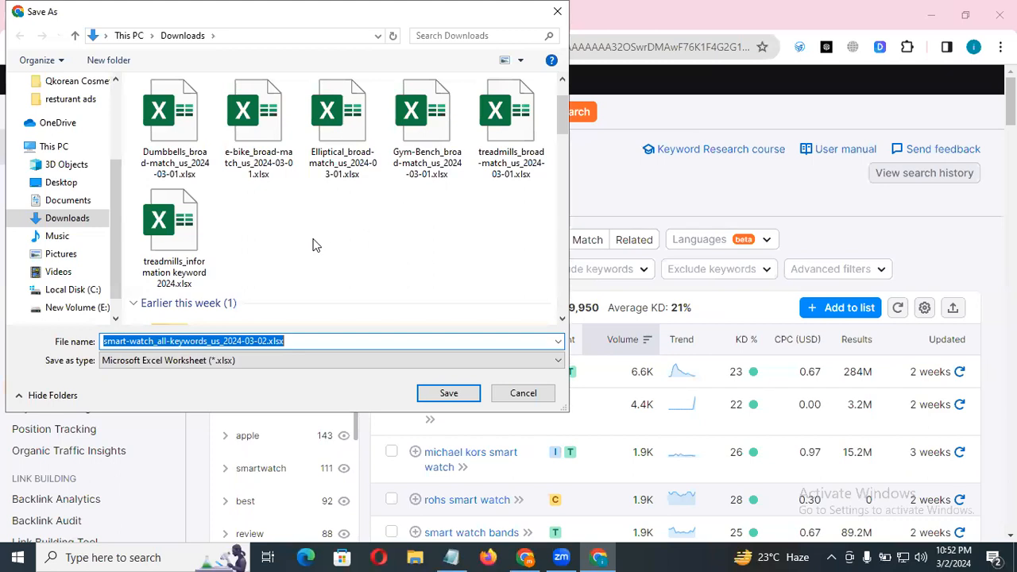
scroll(312, 244, down, 3)
scroll(238, 222, up, 4)
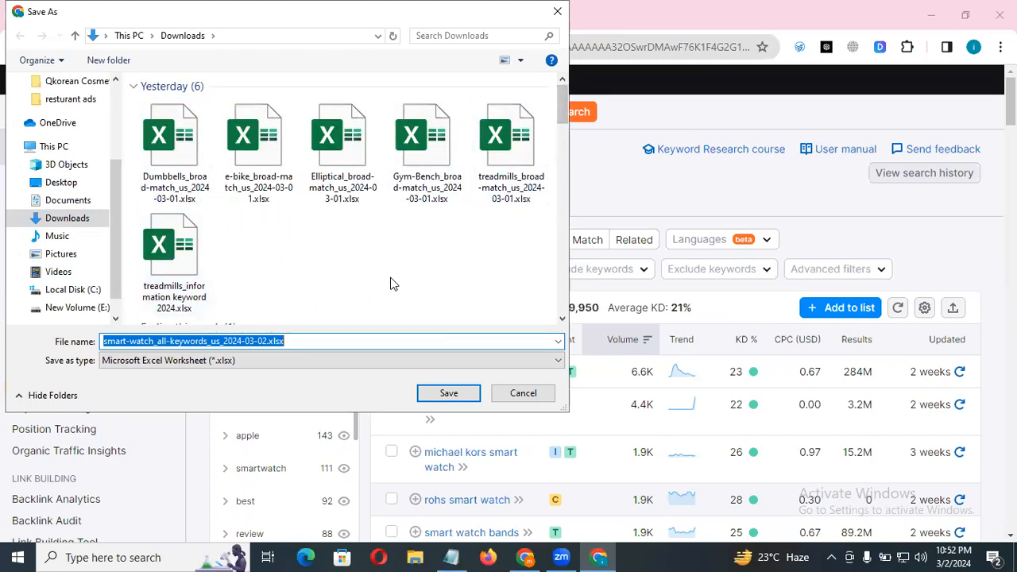
scroll(312, 293, down, 2)
scroll(210, 279, up, 2)
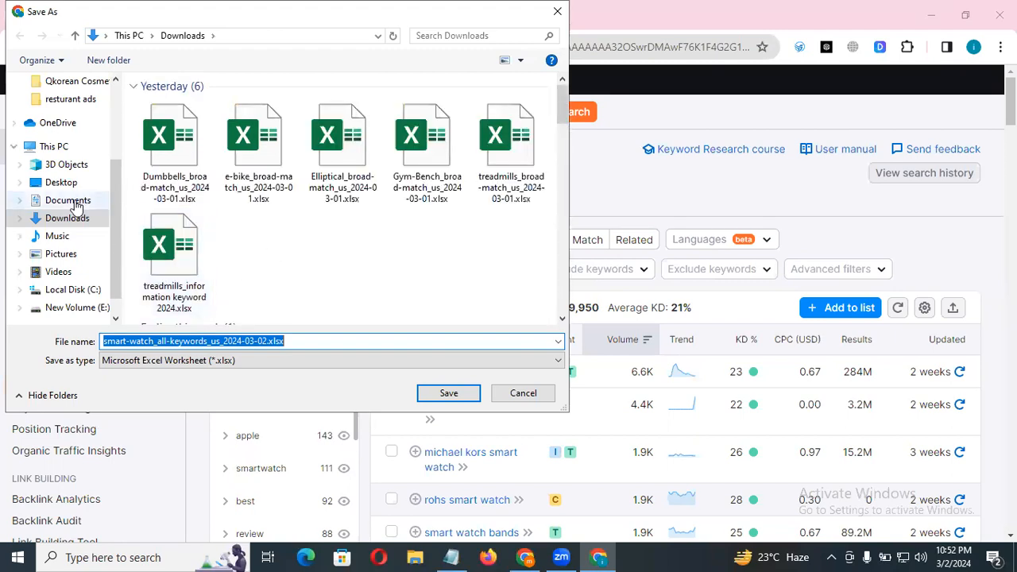
scroll(79, 199, up, 2)
scroll(352, 237, down, 5)
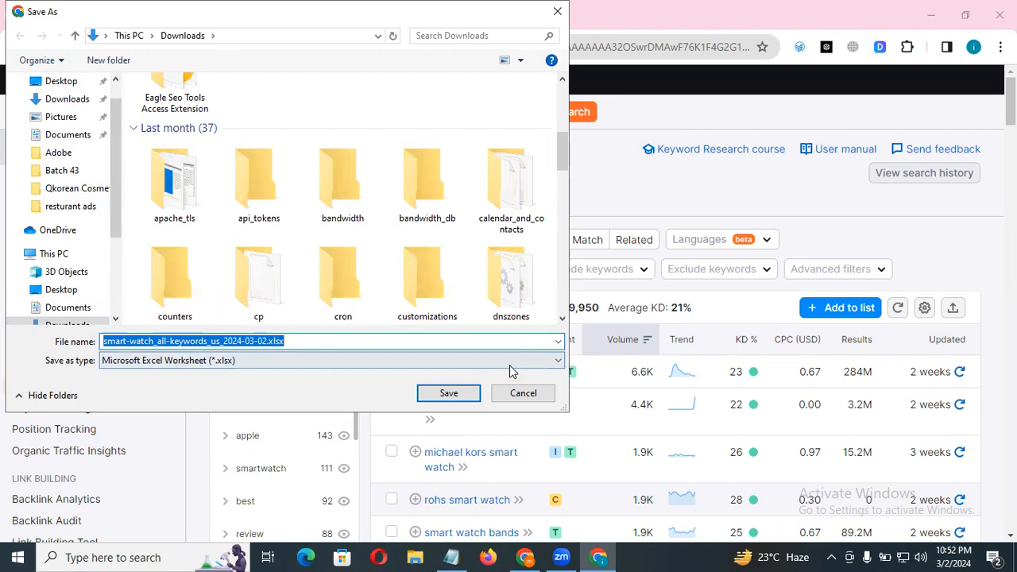
click(556, 13)
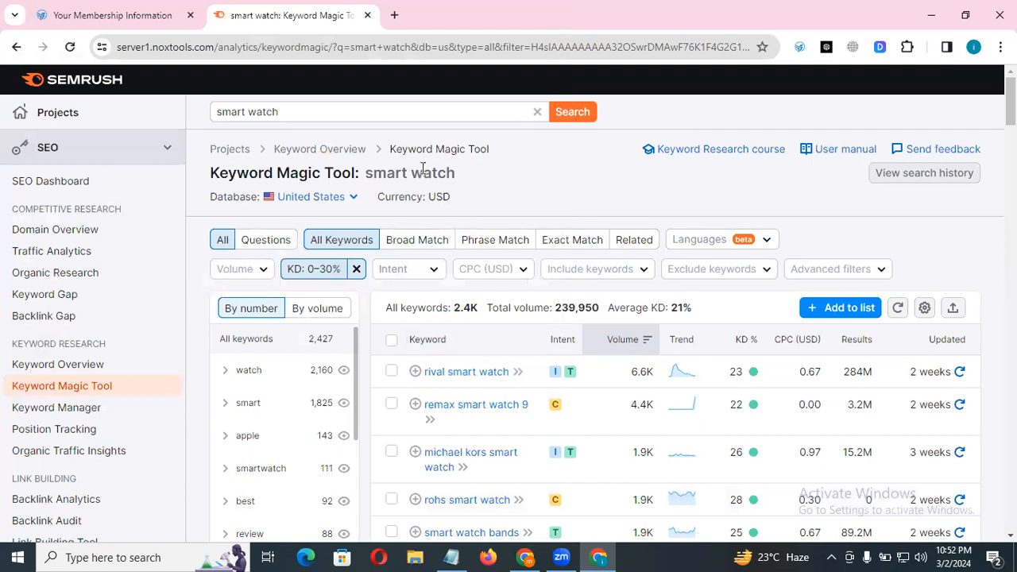
Open Google Sheets in a new browser tab and create a blank spreadsheet
click(395, 15)
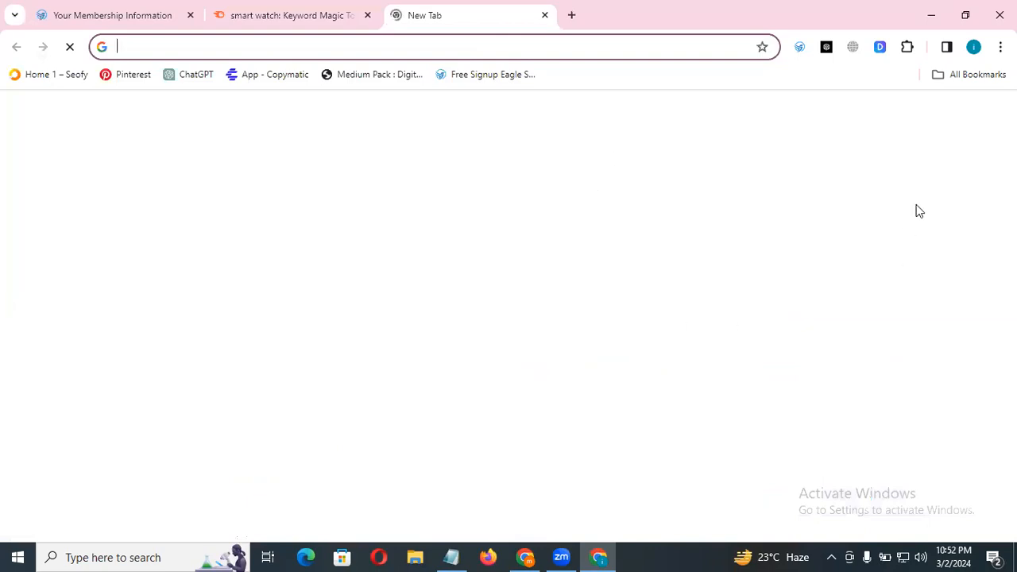
click(946, 117)
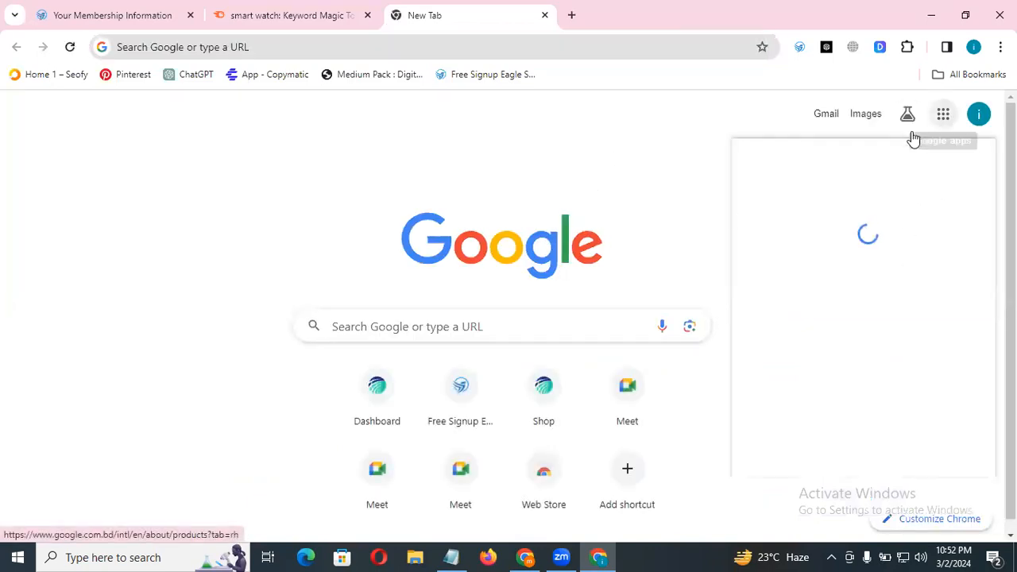
scroll(881, 381, down, 3)
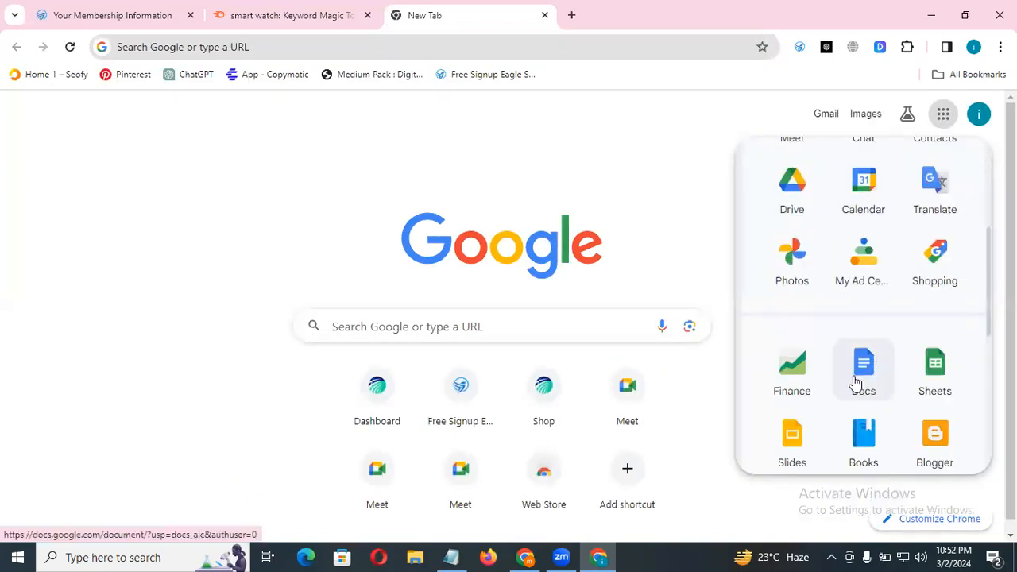
scroll(922, 374, up, 3)
scroll(910, 405, down, 3)
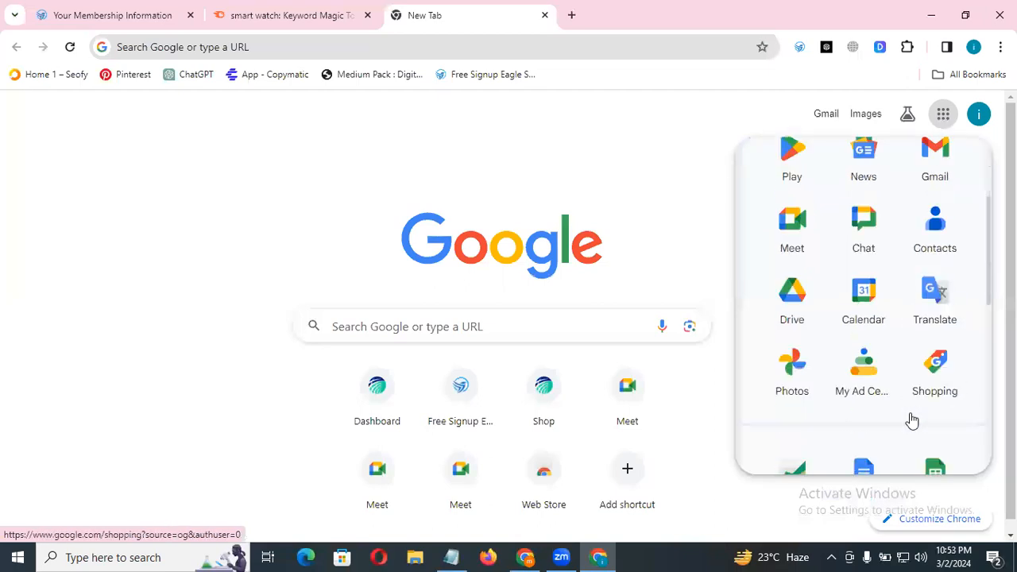
click(927, 362)
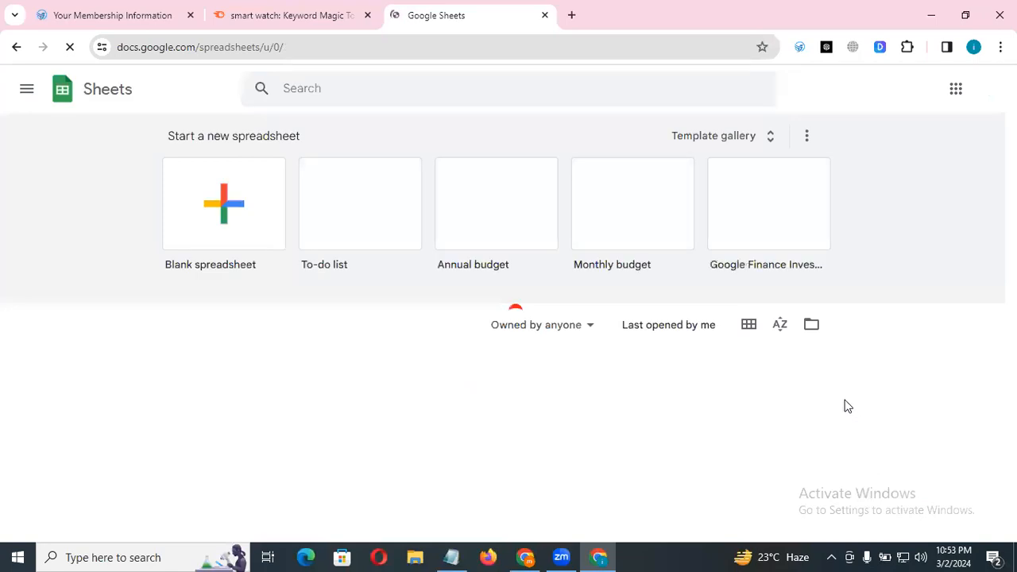
click(230, 216)
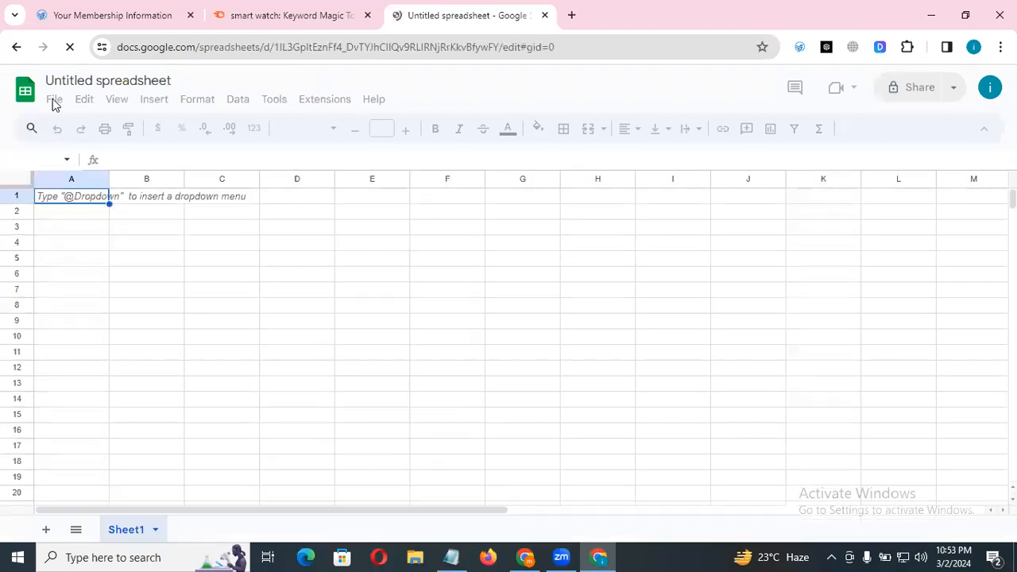
Start a file import into the spreadsheet by upload and browse to the Downloads folder
click(55, 103)
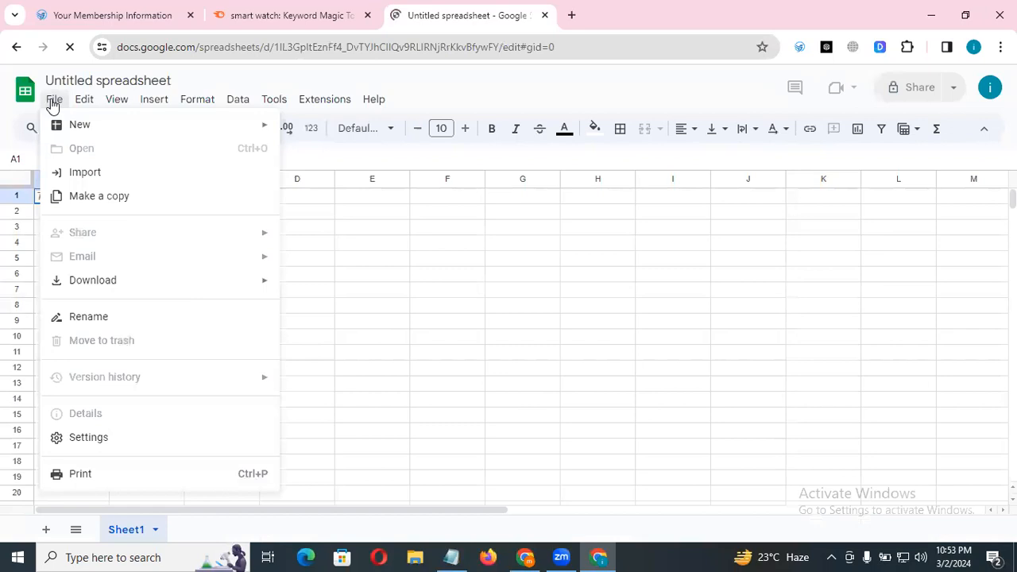
click(93, 172)
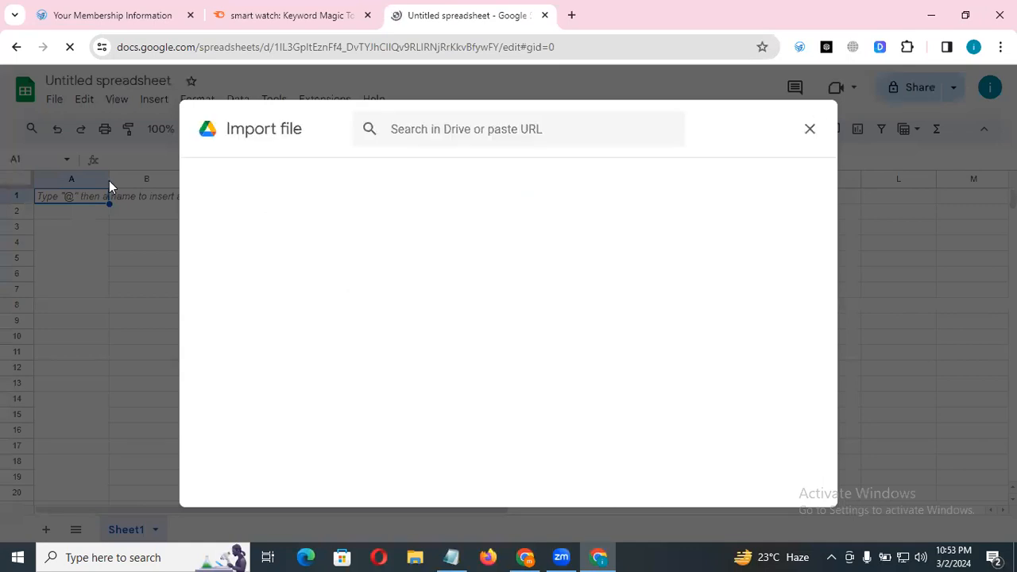
click(447, 178)
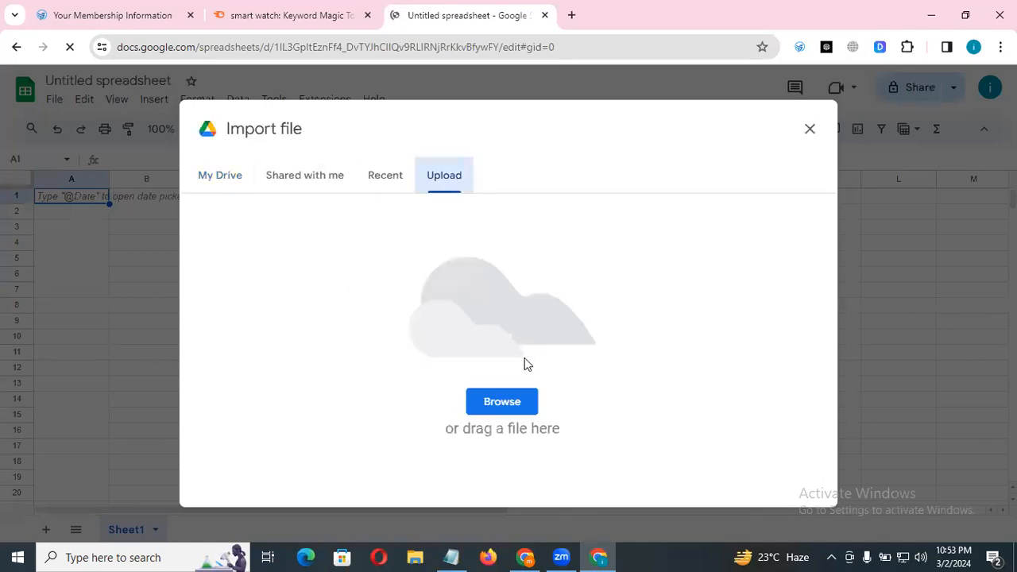
click(510, 400)
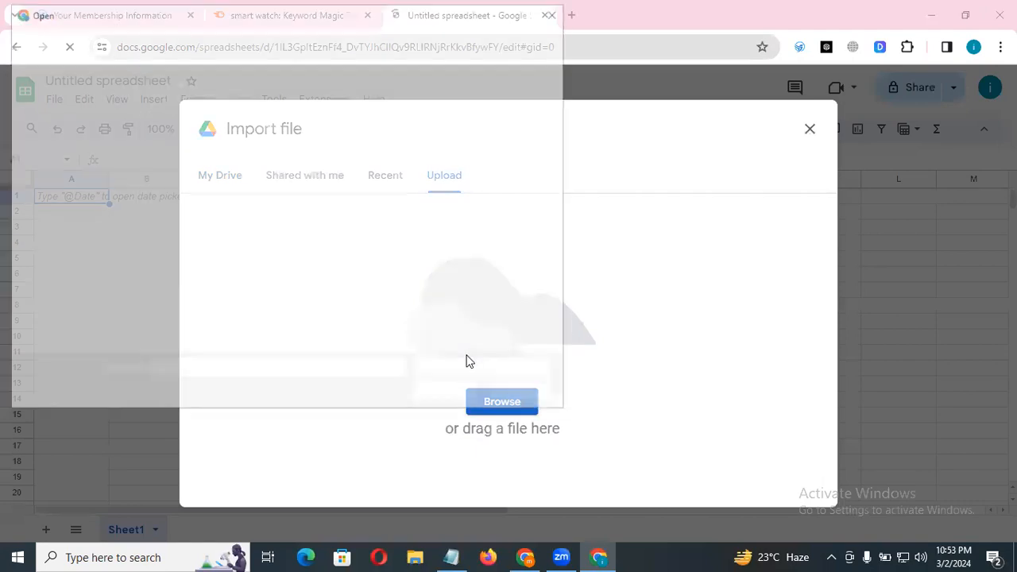
scroll(51, 274, up, 3)
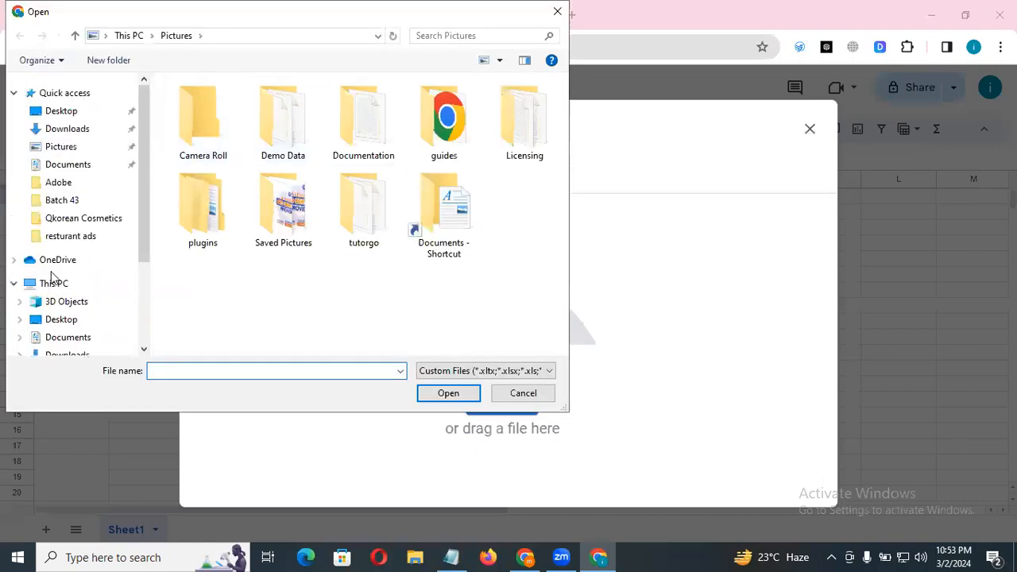
click(40, 131)
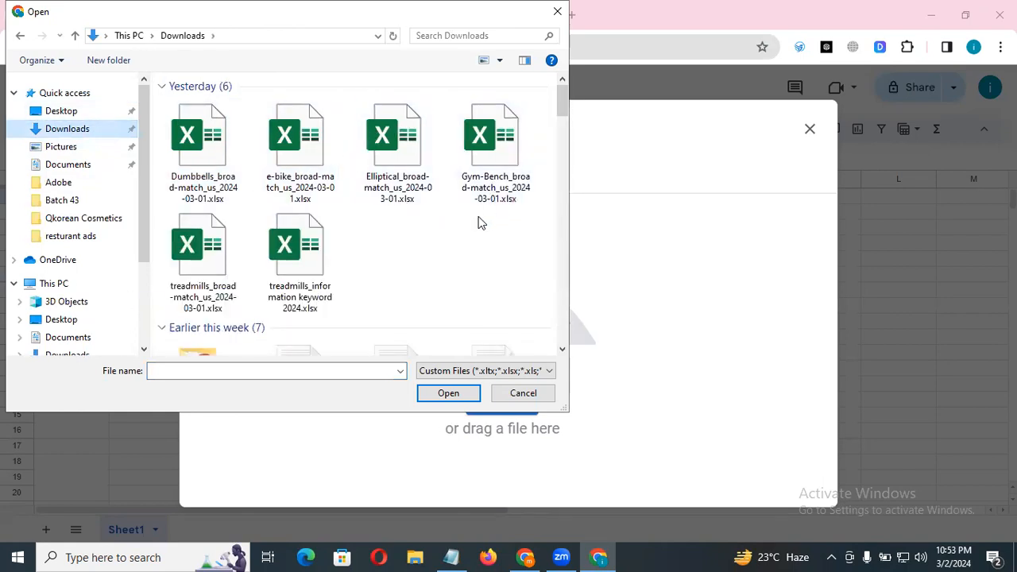
Import treadmills_broad-match_us_2024-03-01.xlsx with the Replace spreadsheet option and reload the page
click(321, 273)
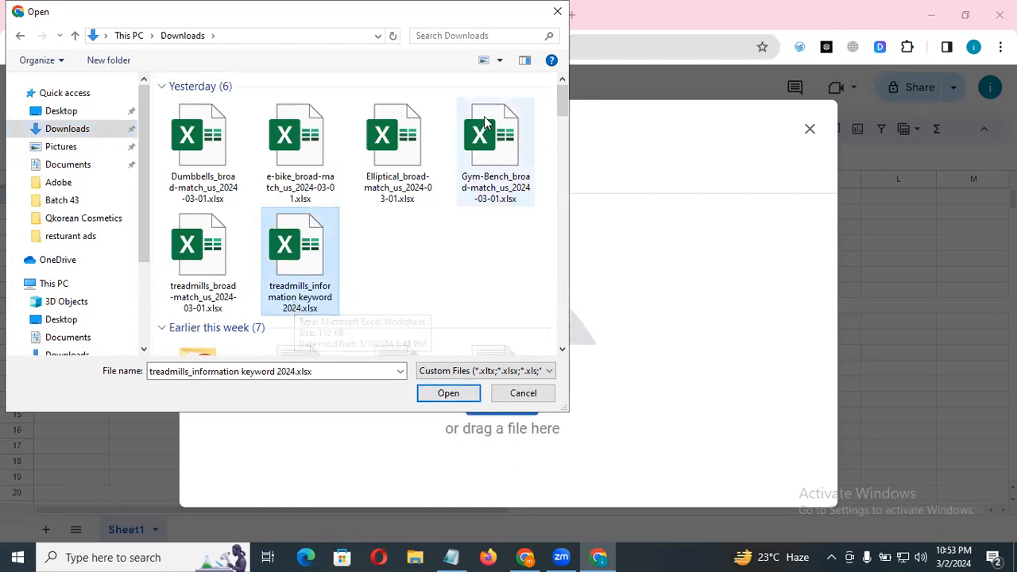
click(495, 151)
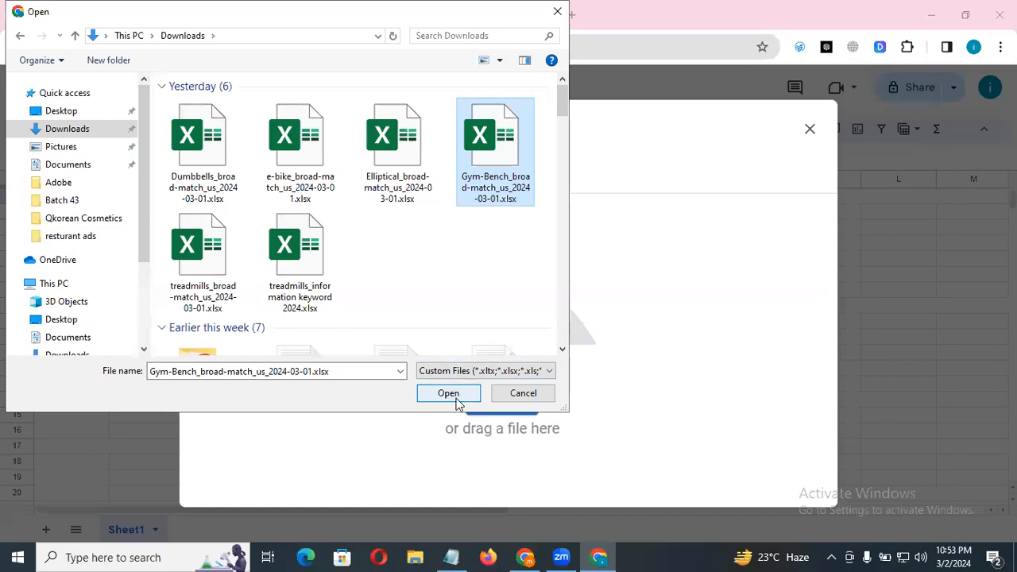
click(254, 283)
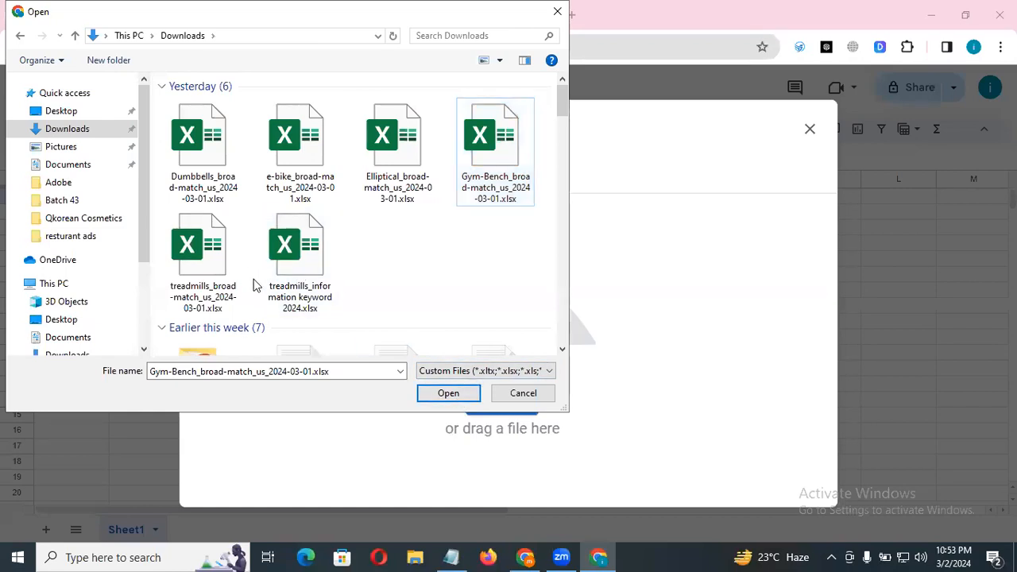
click(208, 252)
click(447, 394)
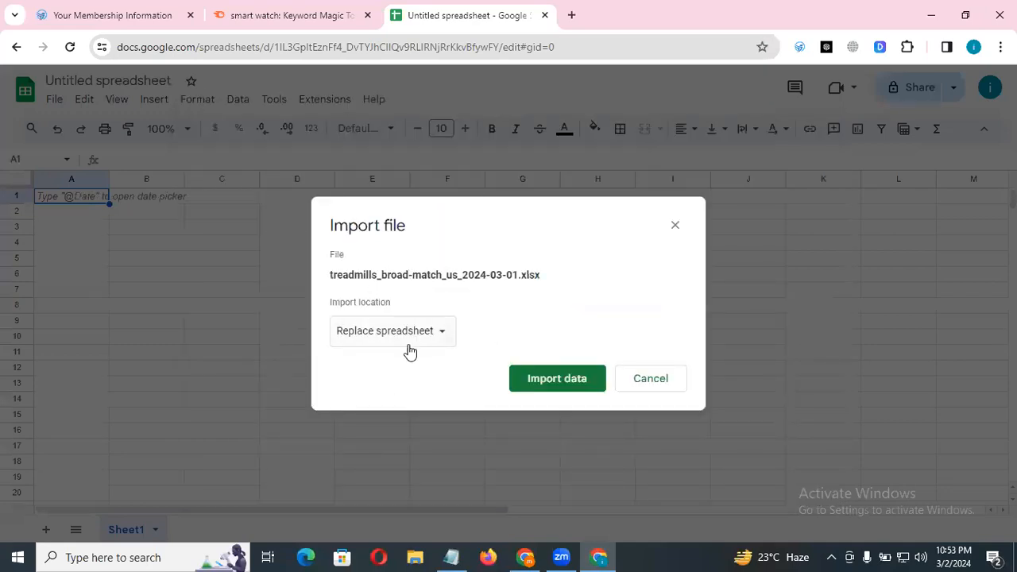
click(561, 379)
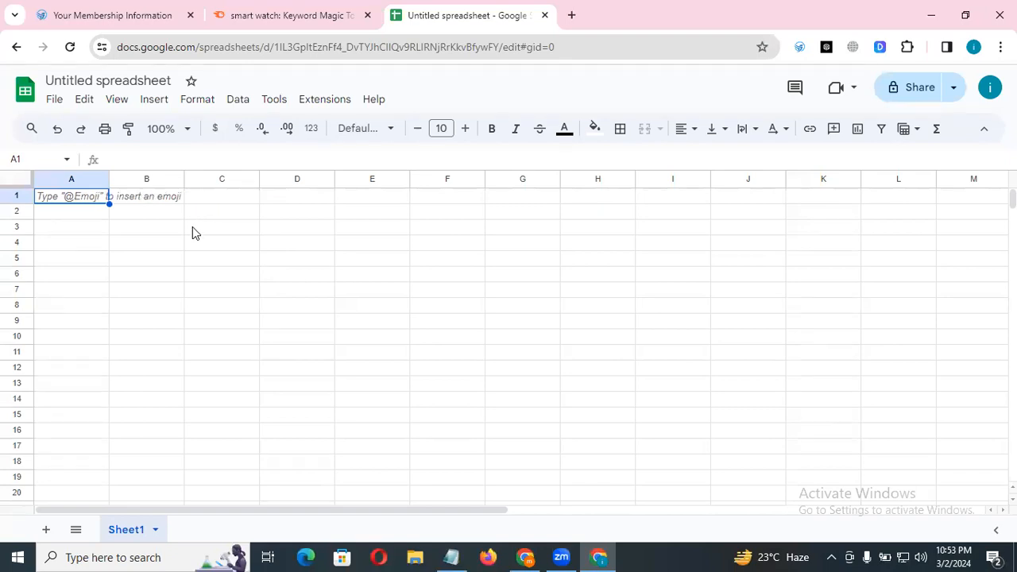
key(F5)
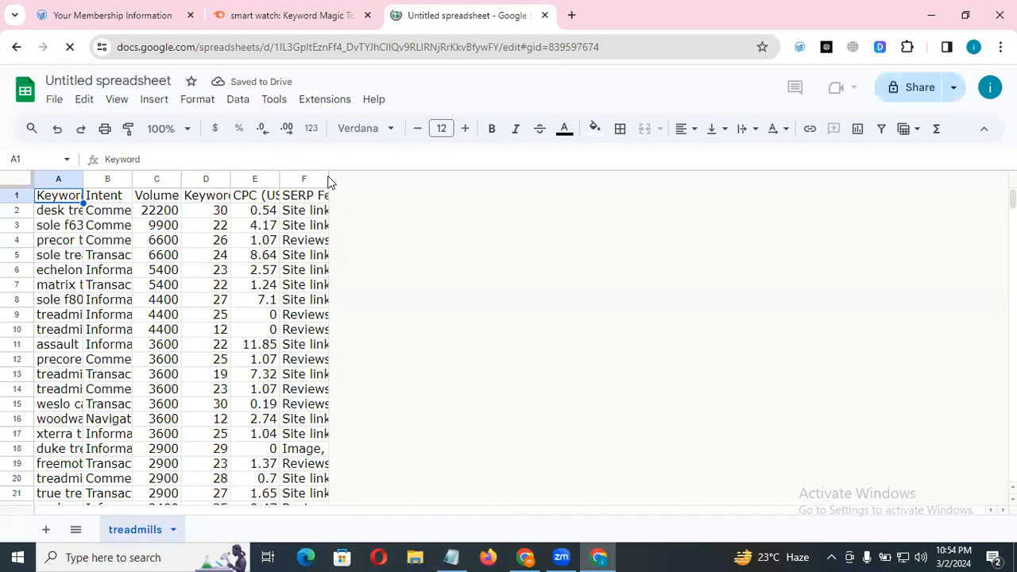
click(98, 81)
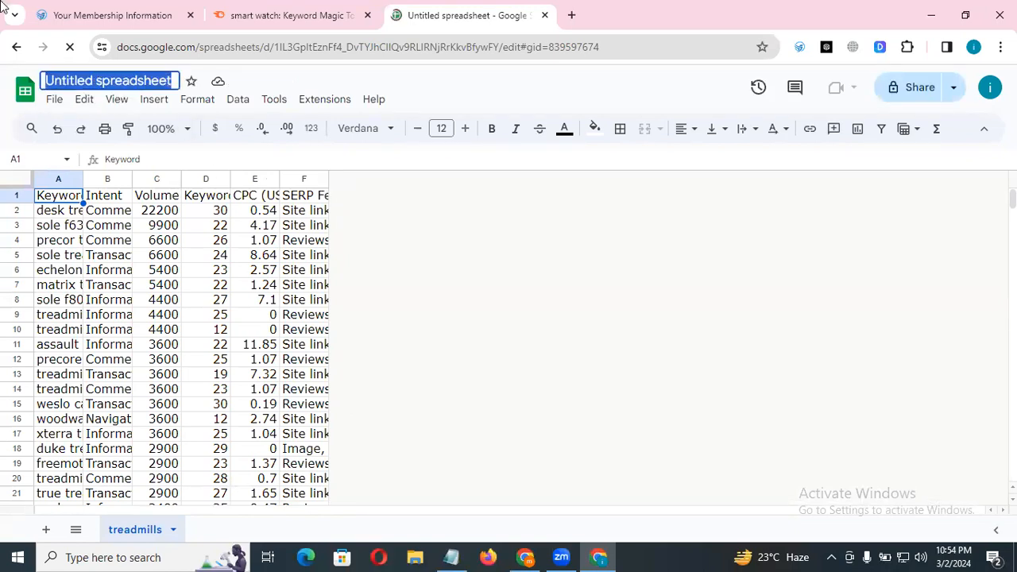
click(445, 101)
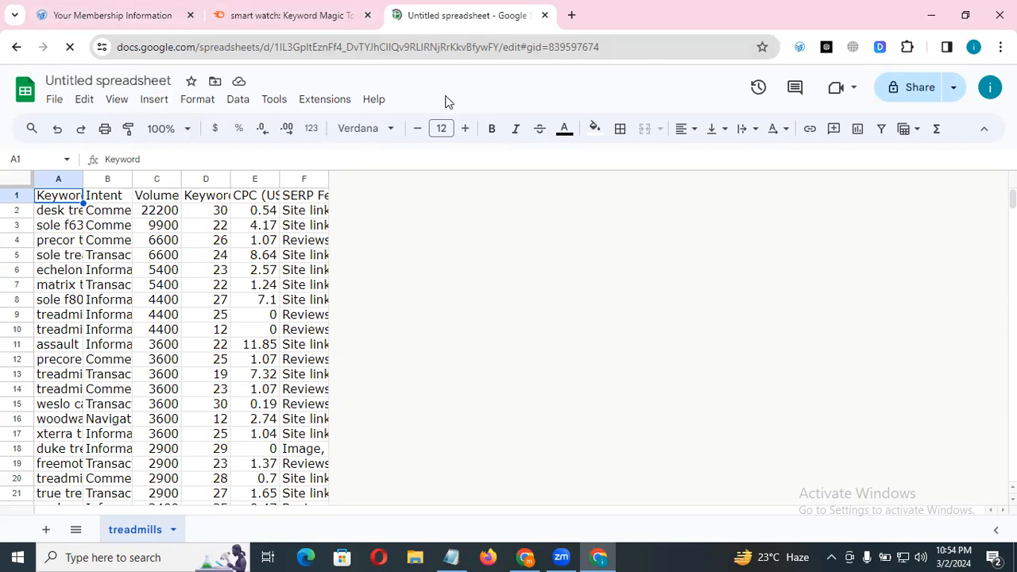
click(104, 80)
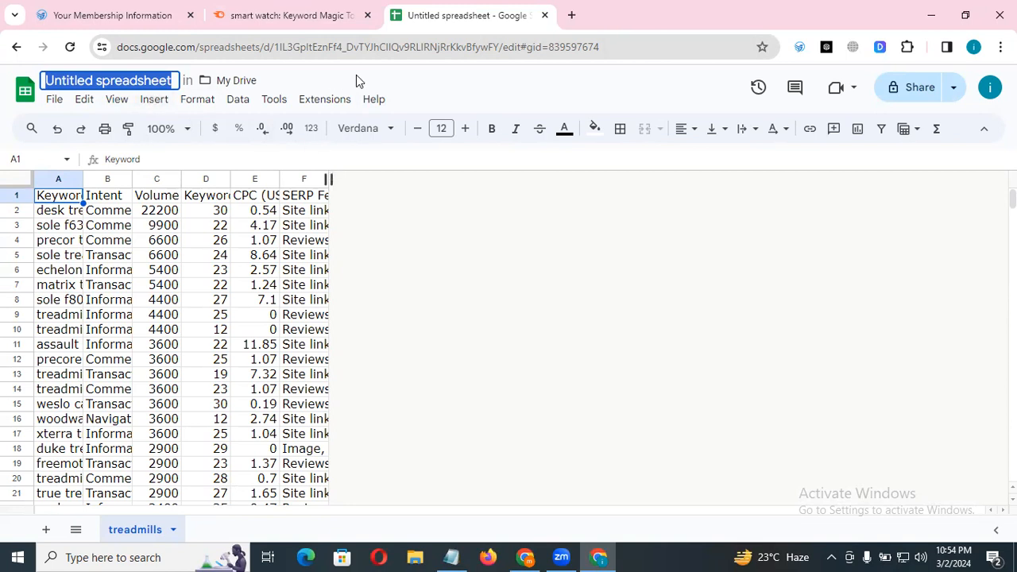
click(388, 80)
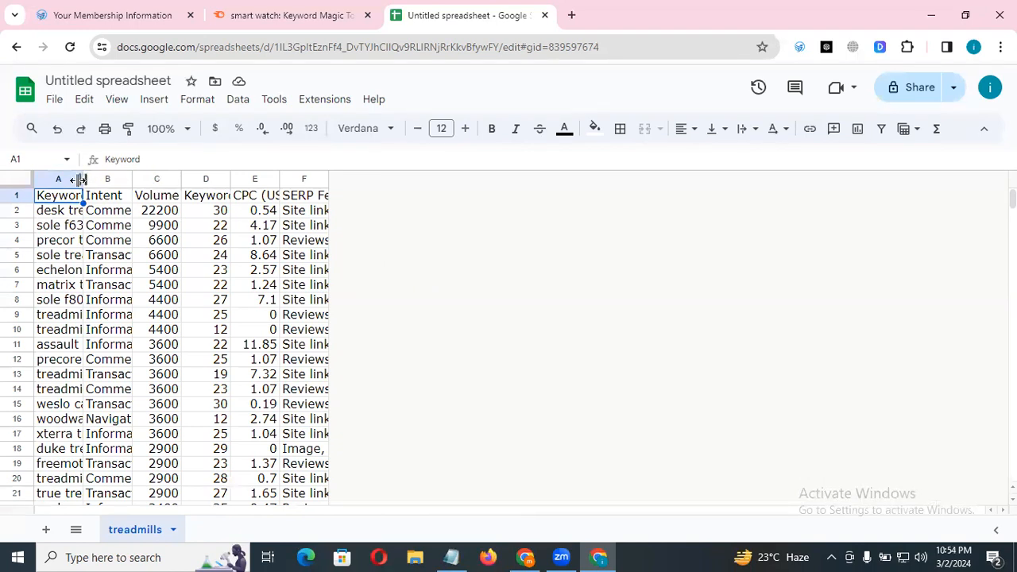
Widen the Keyword column so that the full keywords fit
drag(82, 178, 366, 175)
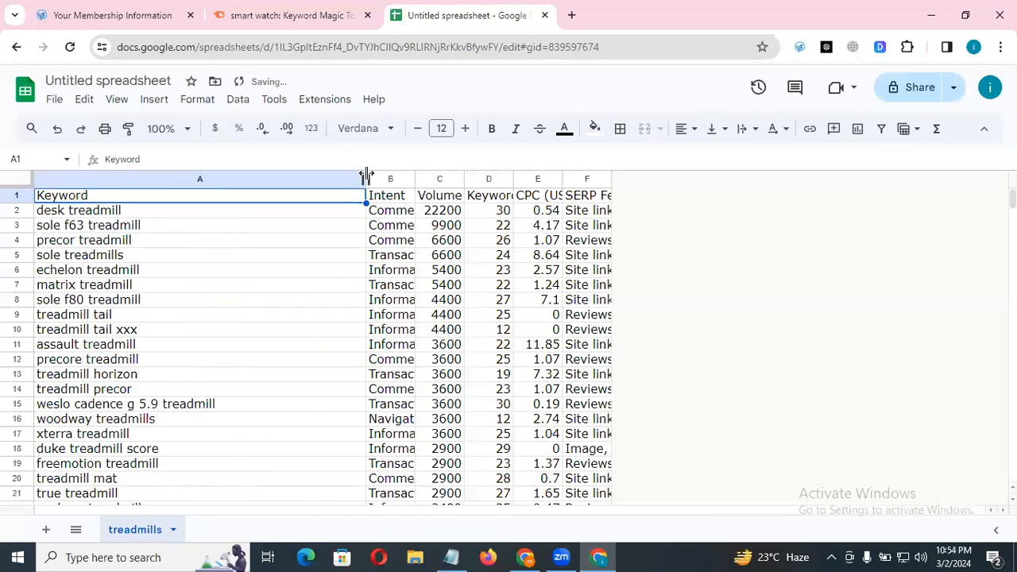
Adjust the width of the Keyword column so the longer keywords fit without excess empty space
scroll(295, 320, down, 8)
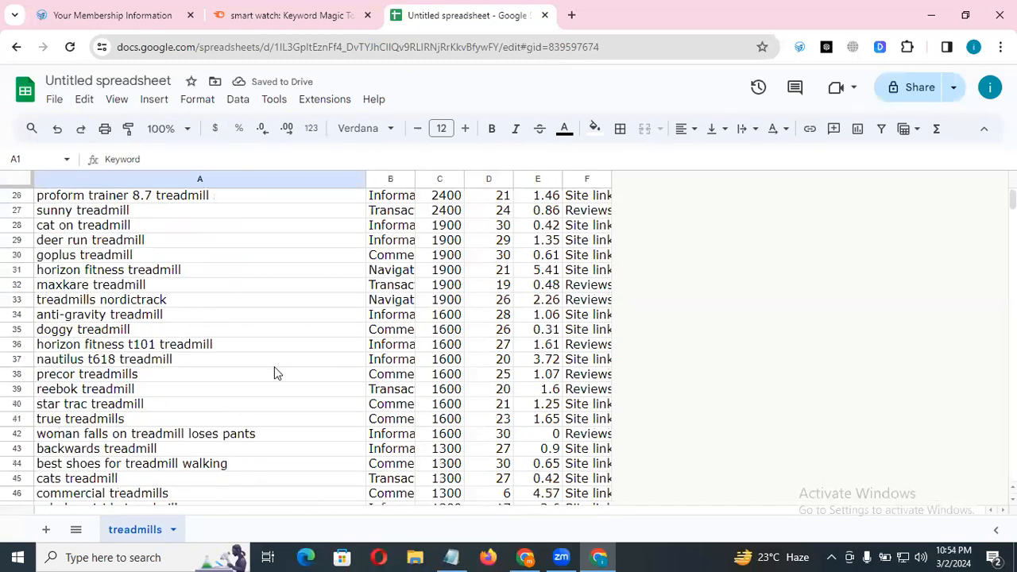
scroll(274, 368, up, 8)
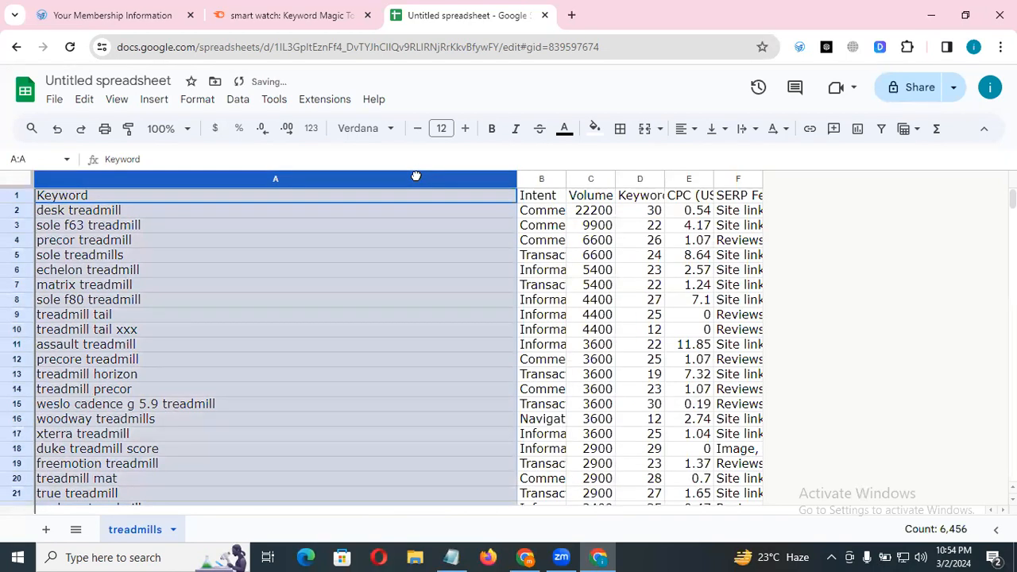
click(872, 243)
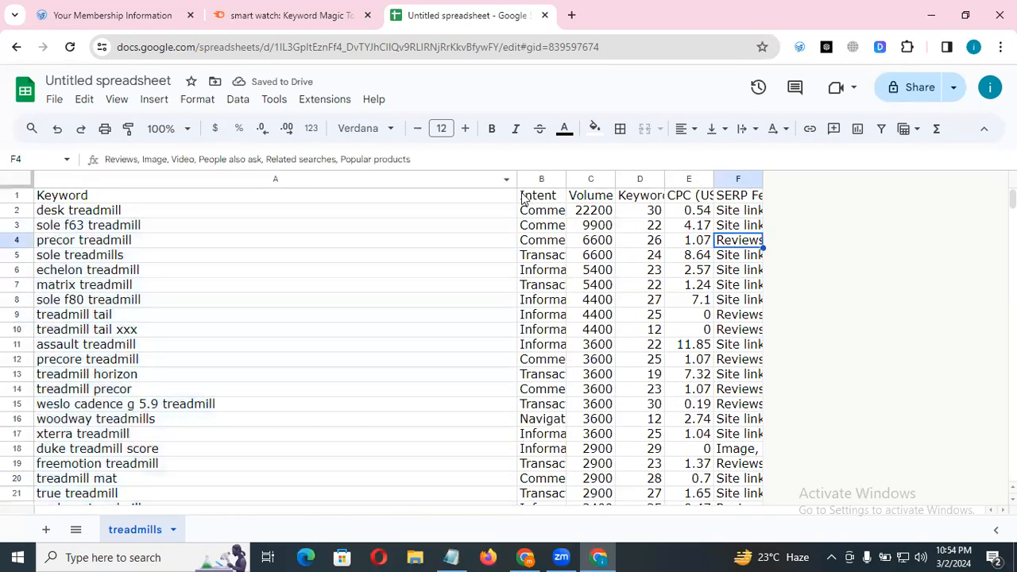
drag(515, 176, 404, 178)
scroll(255, 273, down, 10)
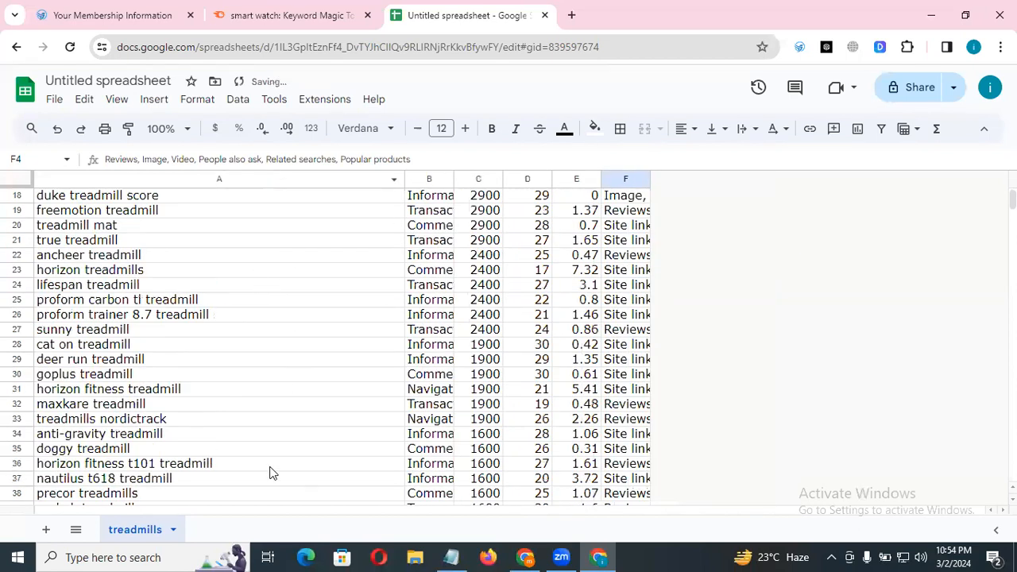
Widen the Intent, Volume, Keyword Difficulty and CPC (USD) columns so that their headers and contents fit
scroll(288, 371, up, 8)
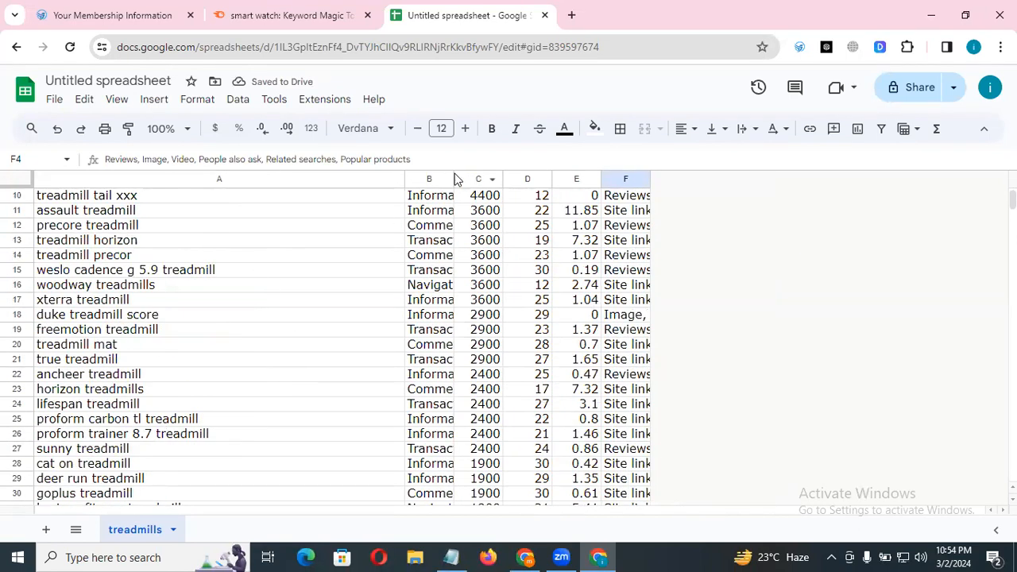
drag(455, 176, 542, 178)
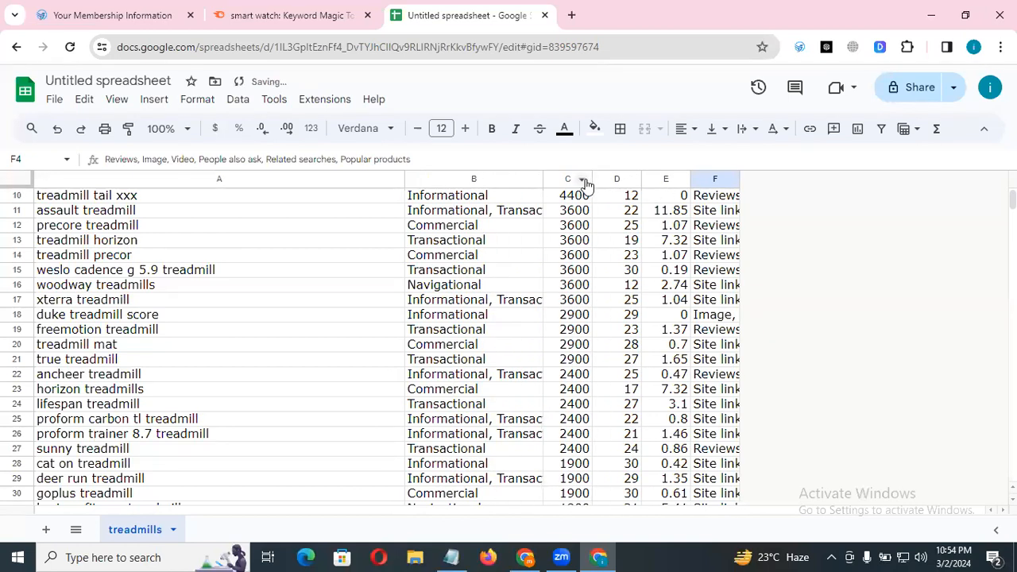
scroll(581, 182, up, 3)
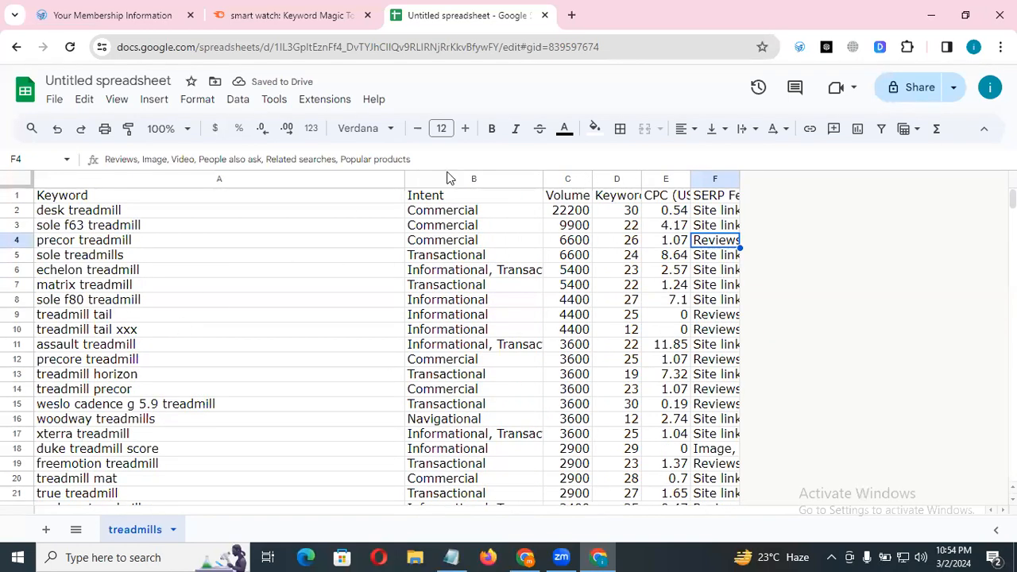
drag(592, 178, 676, 178)
drag(542, 177, 612, 171)
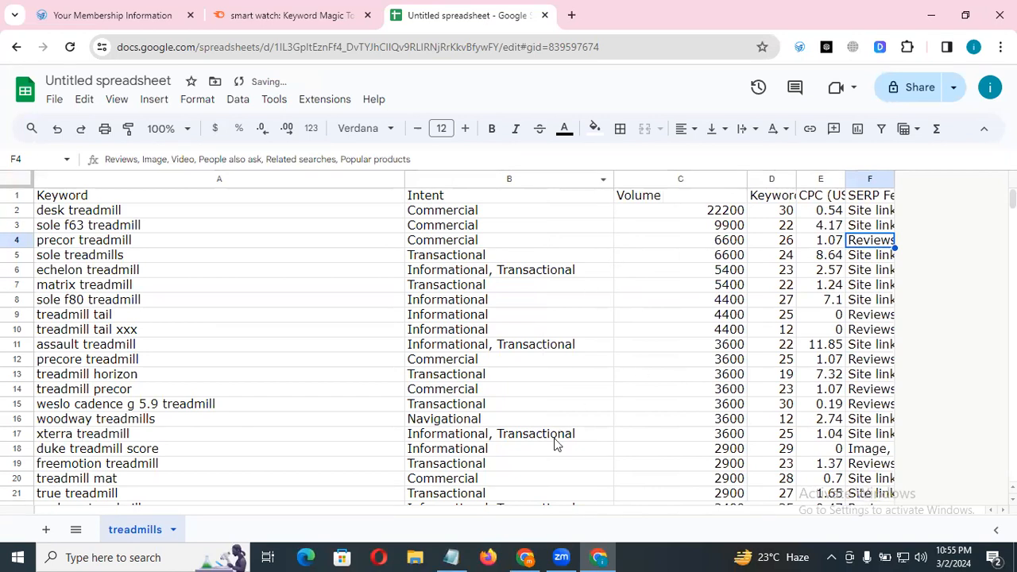
drag(786, 178, 979, 180)
click(875, 240)
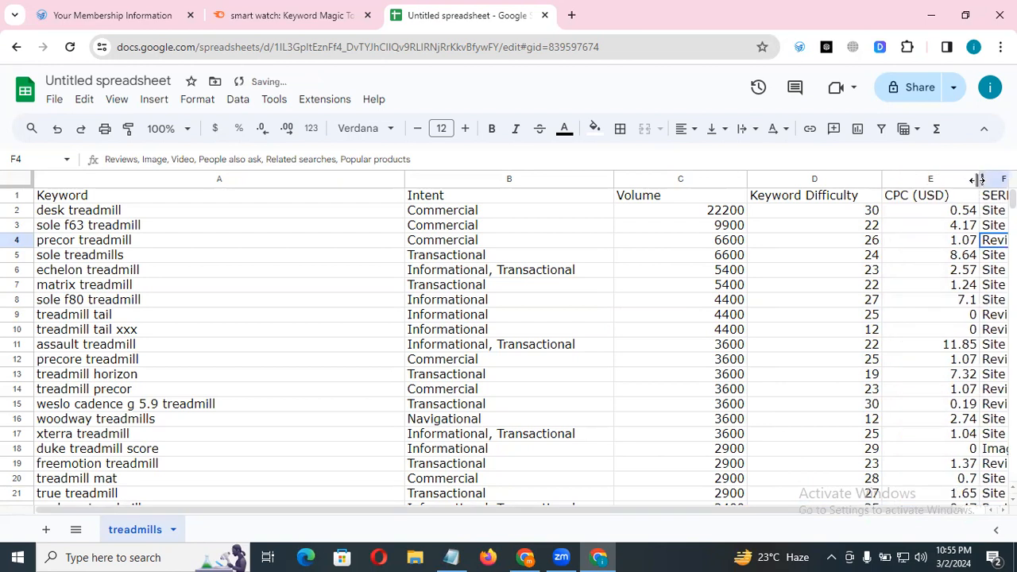
Delete the CPC (USD) column from the treadmills sheet
click(915, 180)
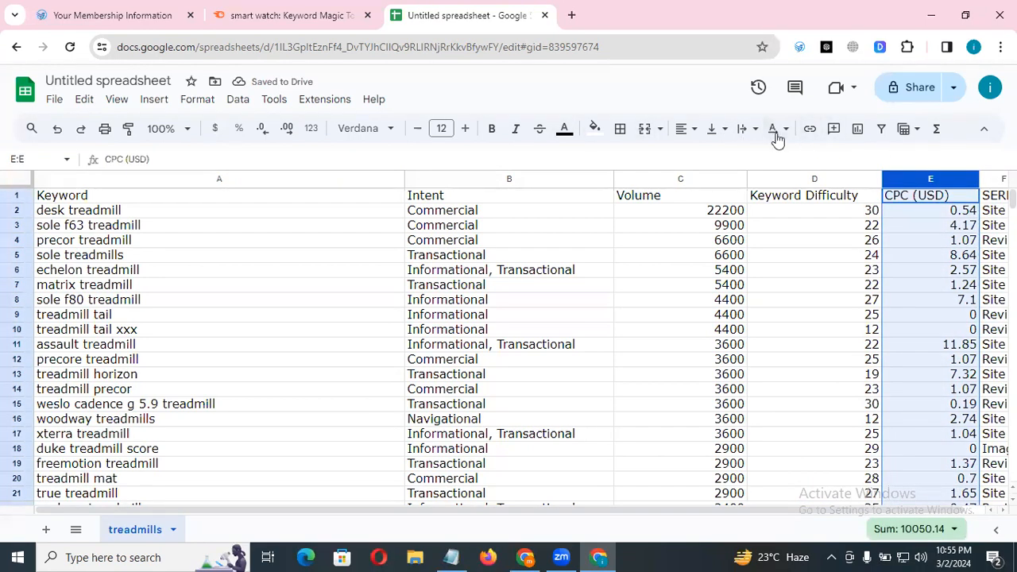
right_click(919, 179)
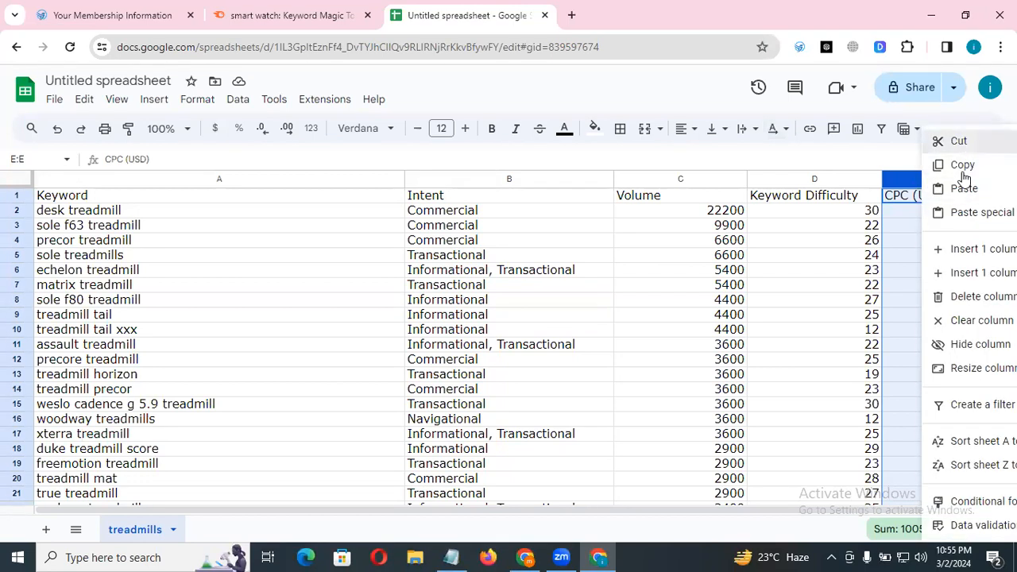
click(965, 170)
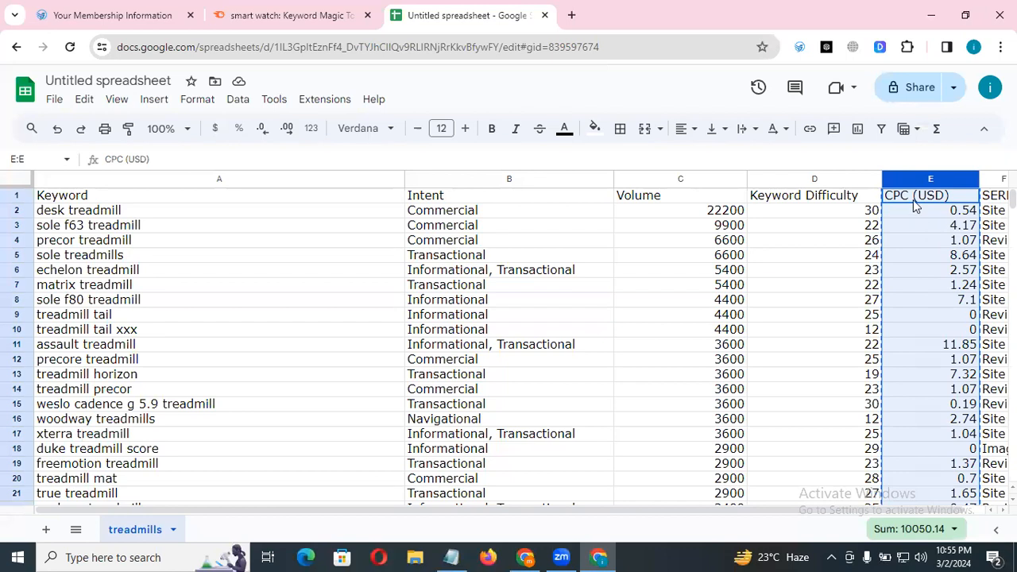
right_click(904, 178)
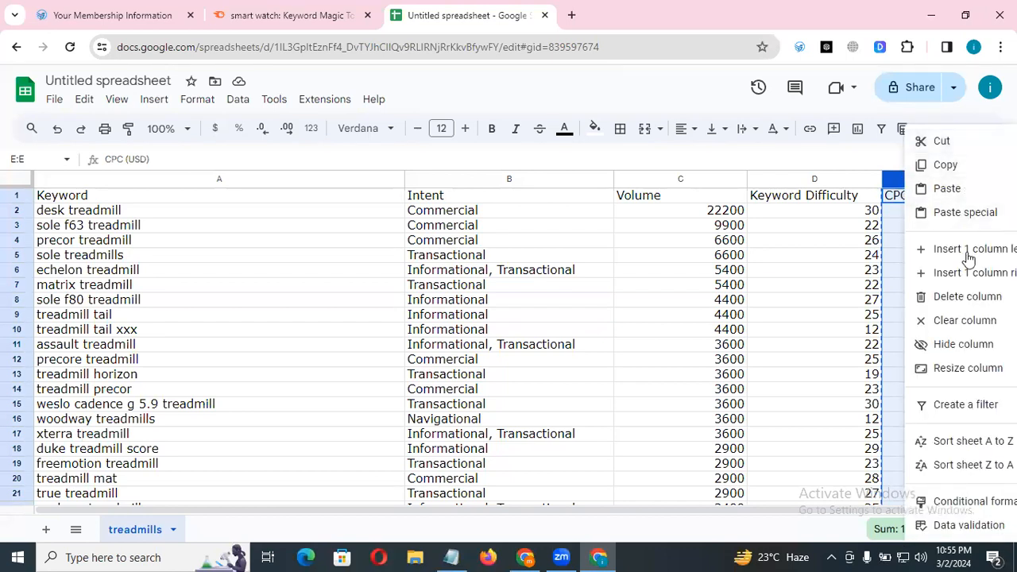
click(968, 297)
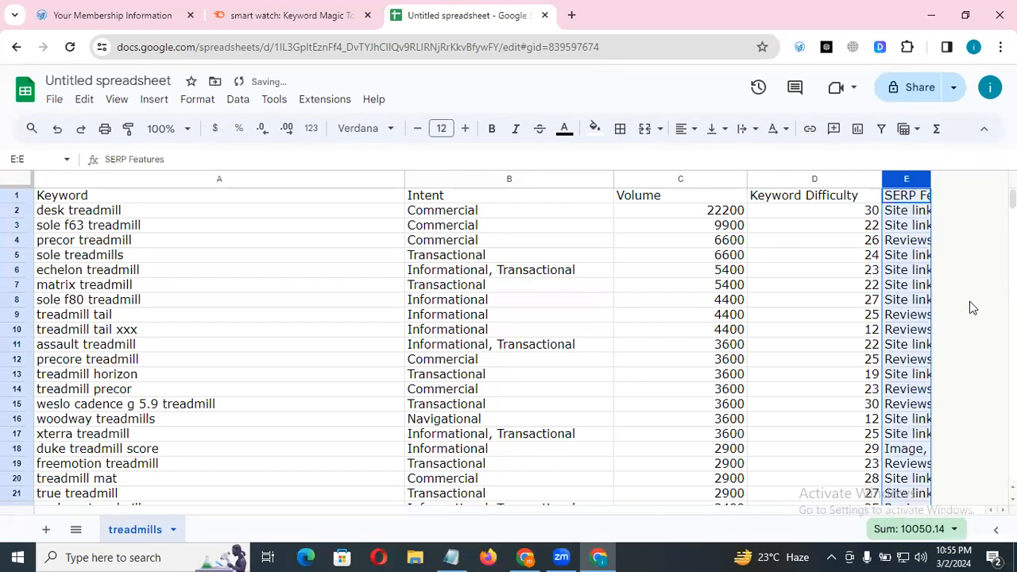
Widen the SERP Features column and view the full feature list in cell E2
drag(931, 180, 1007, 181)
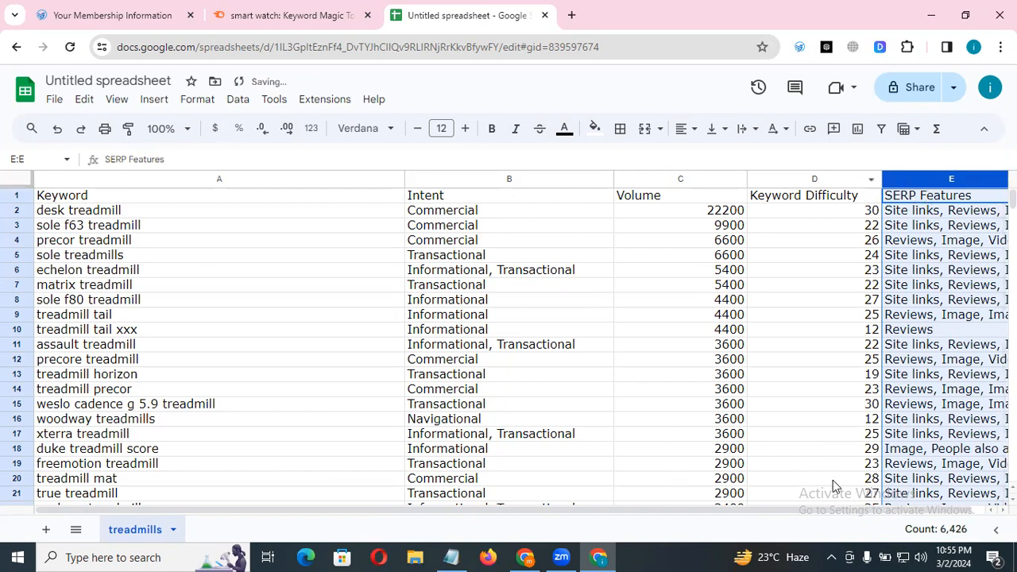
drag(948, 510, 959, 511)
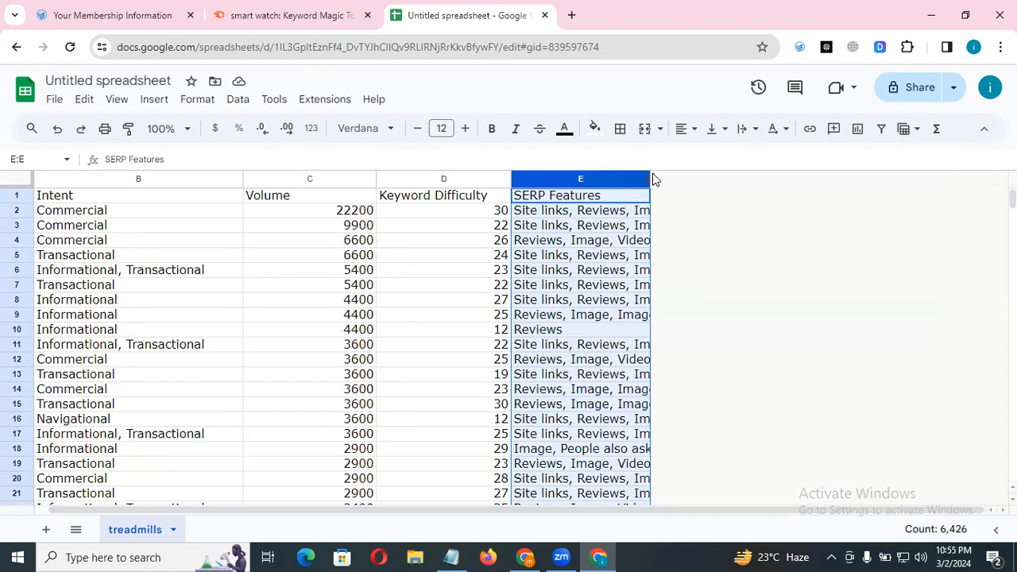
drag(651, 175, 811, 178)
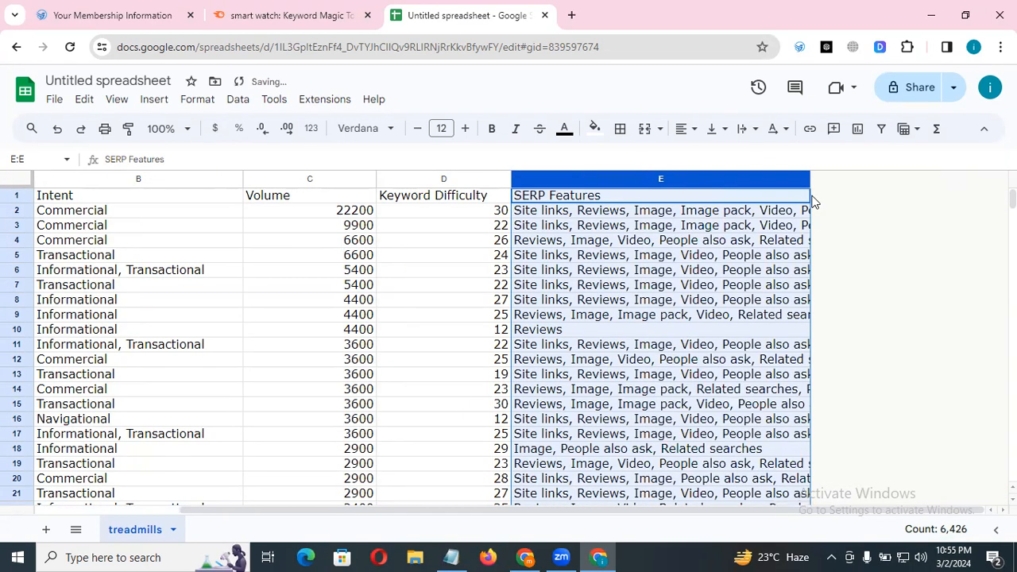
double_click(751, 214)
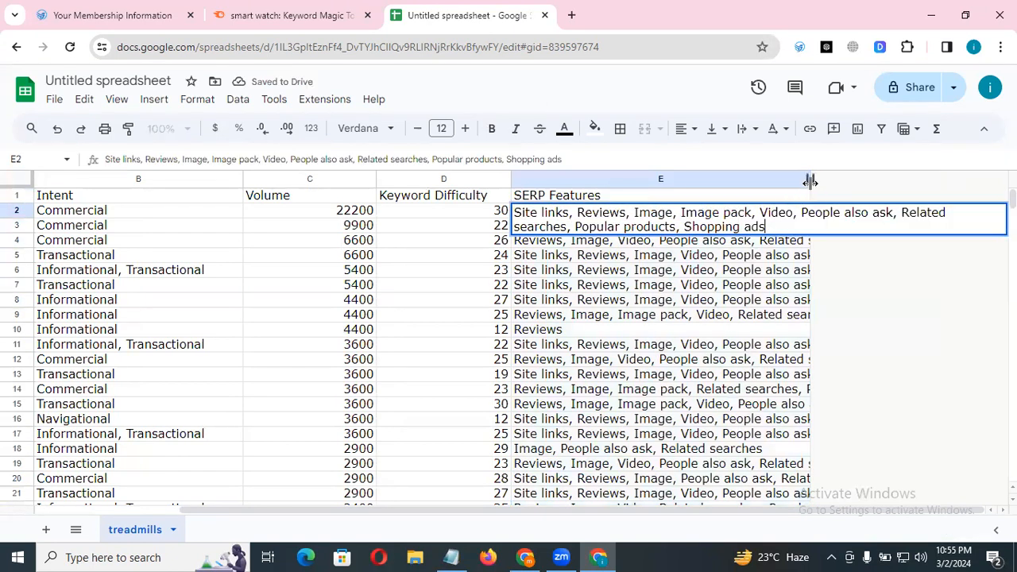
triple_click(717, 226)
click(860, 299)
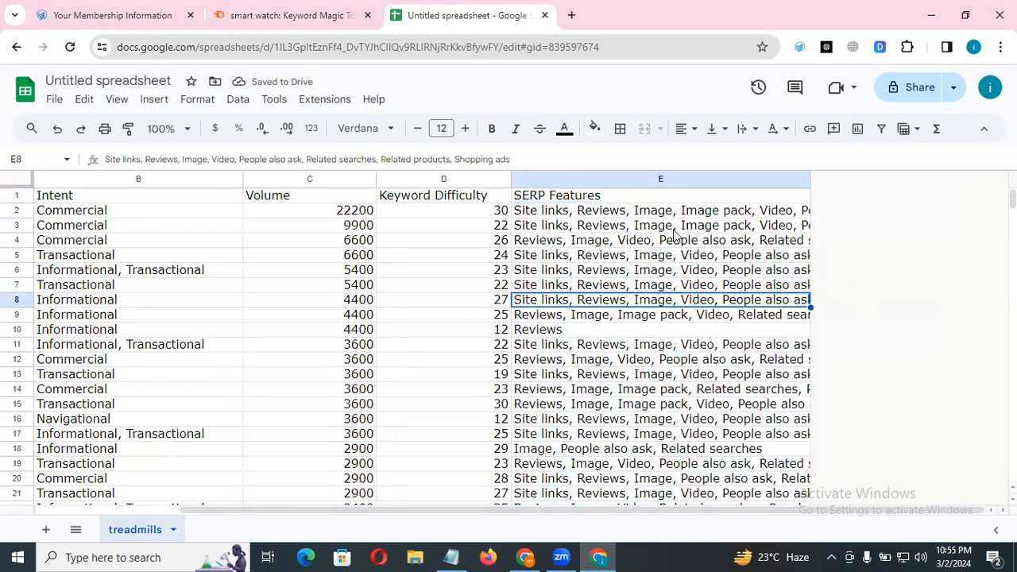
Delete the SERP Features column, keeping only Keyword, Intent, Volume and Keyword Difficulty
click(588, 180)
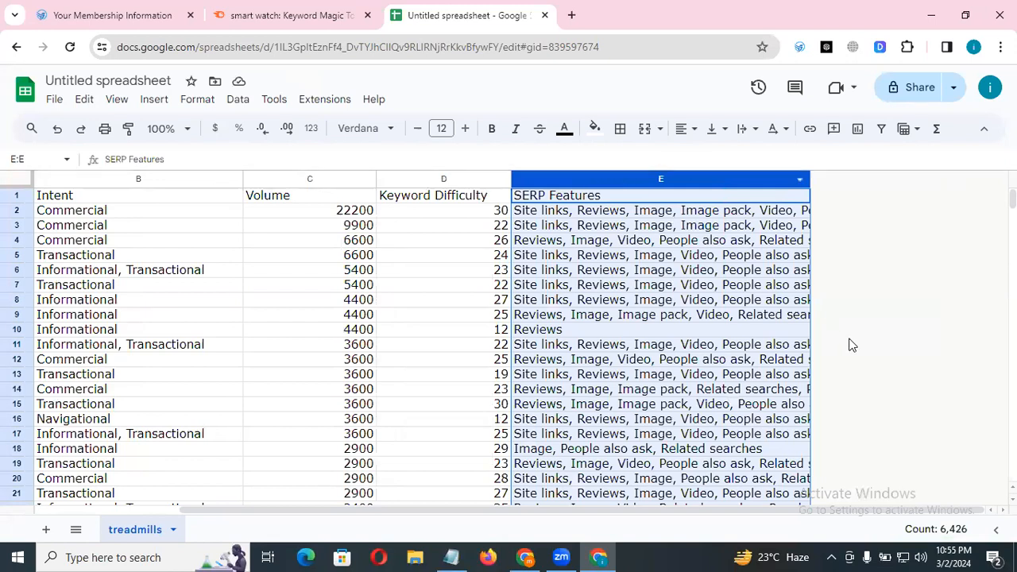
right_click(694, 180)
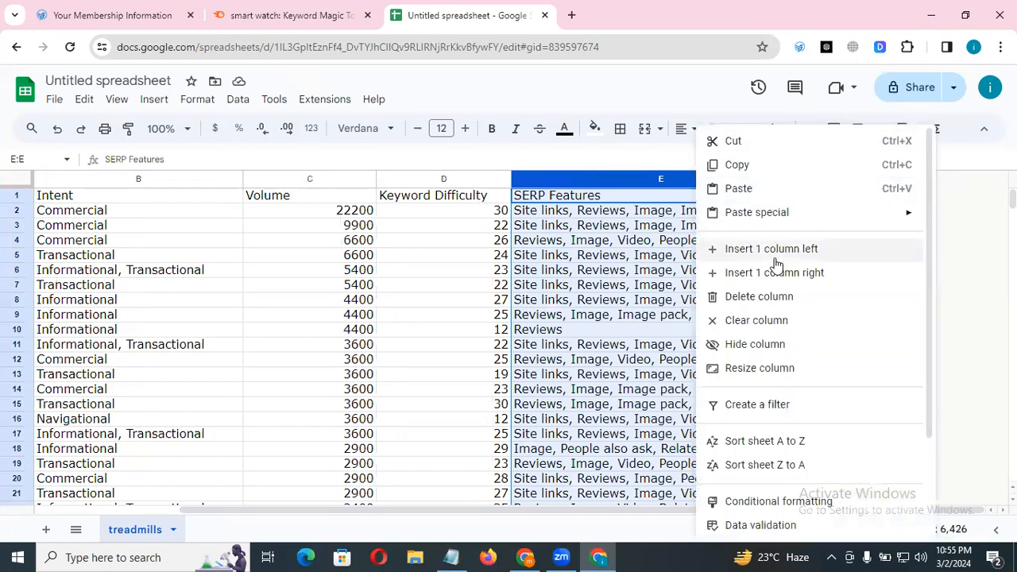
click(765, 299)
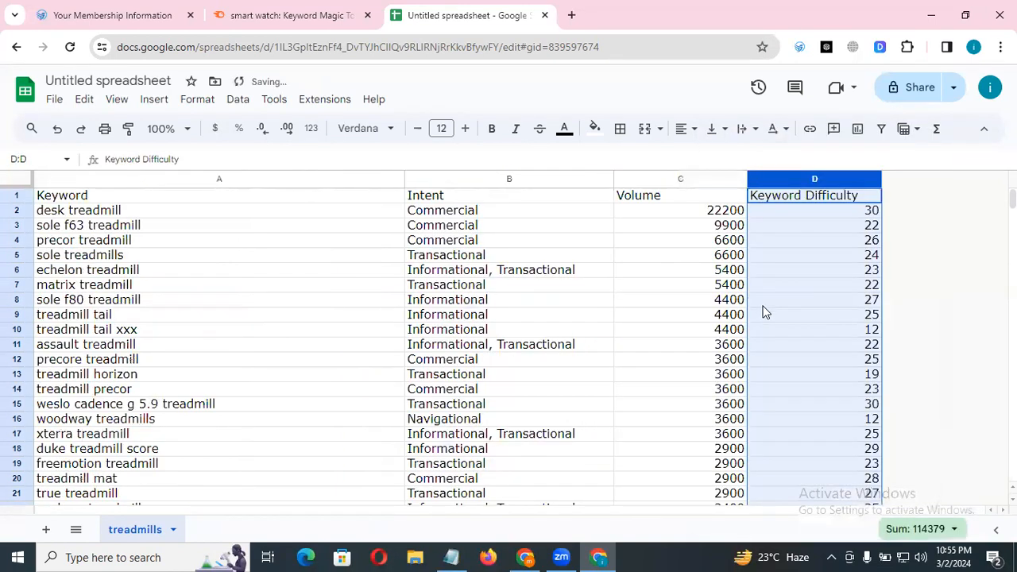
click(858, 299)
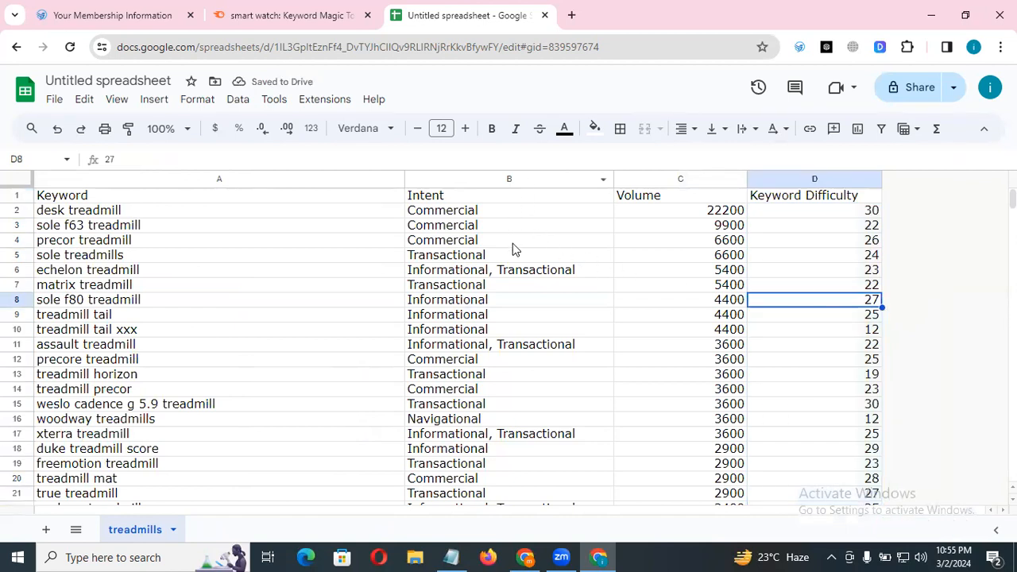
Examine the keyword list with its intent, volume and keyword difficulty values down to the end of the sheet
drag(495, 189, 543, 176)
key(Up)
key(Up)
key(Up)
key(Up)
scroll(567, 307, down, 3)
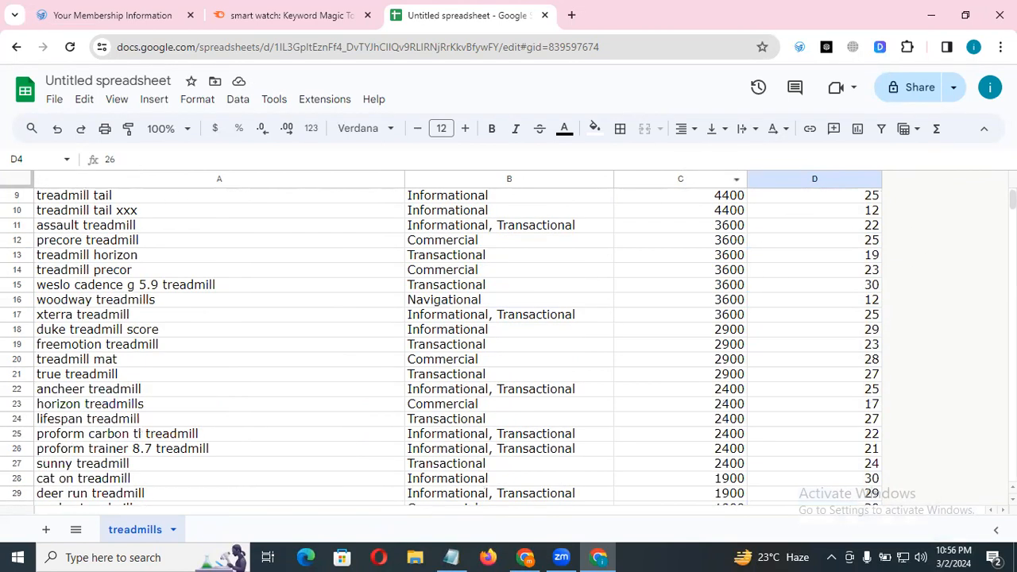
scroll(412, 202, down, 1)
scroll(234, 275, down, 20)
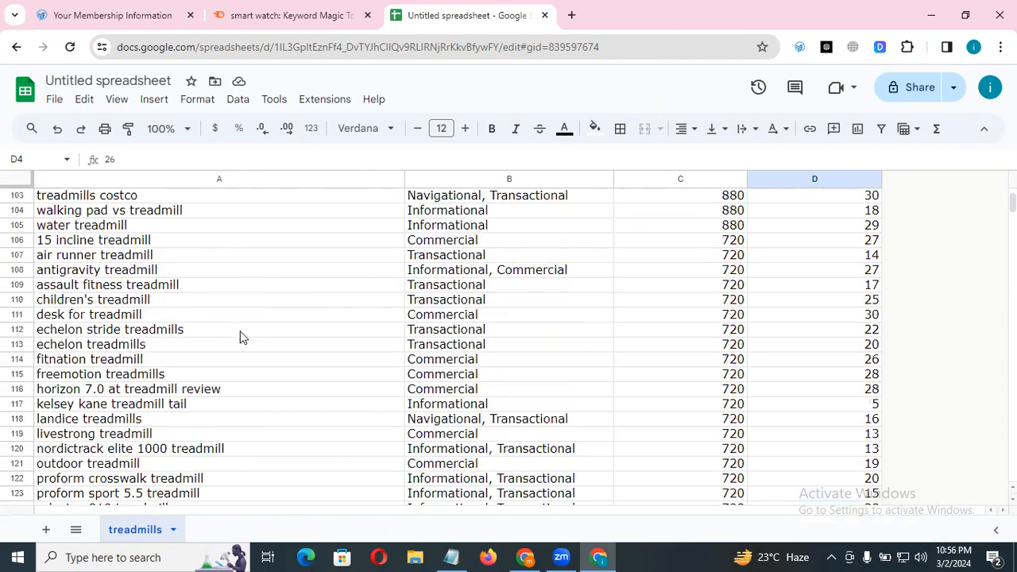
scroll(252, 323, down, 20)
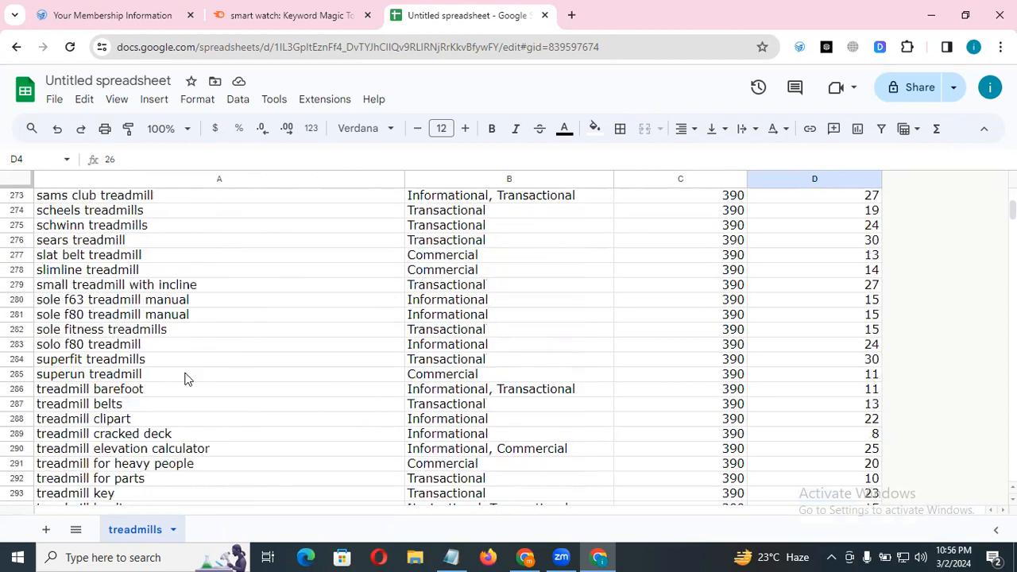
scroll(161, 388, down, 20)
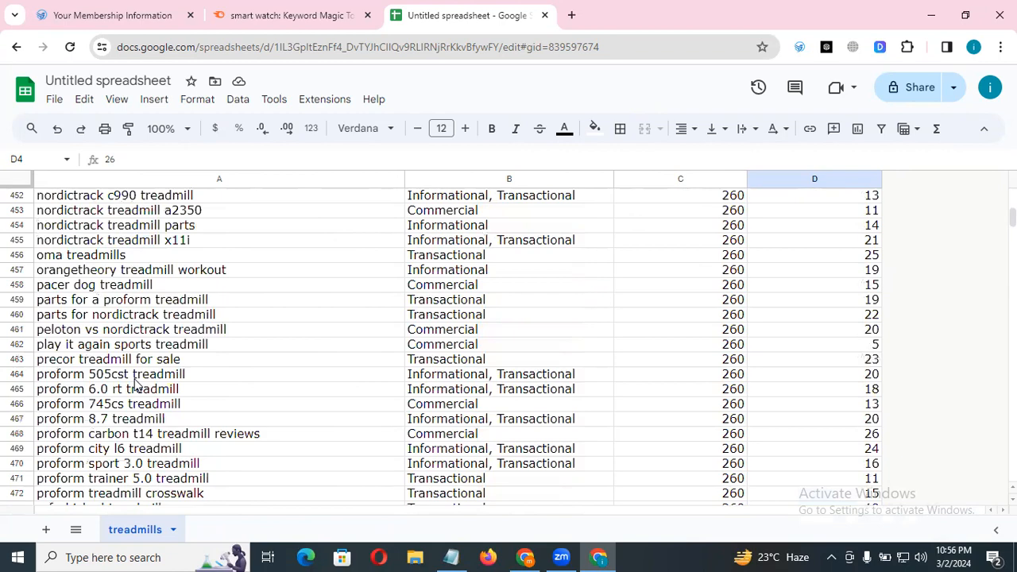
scroll(134, 383, down, 20)
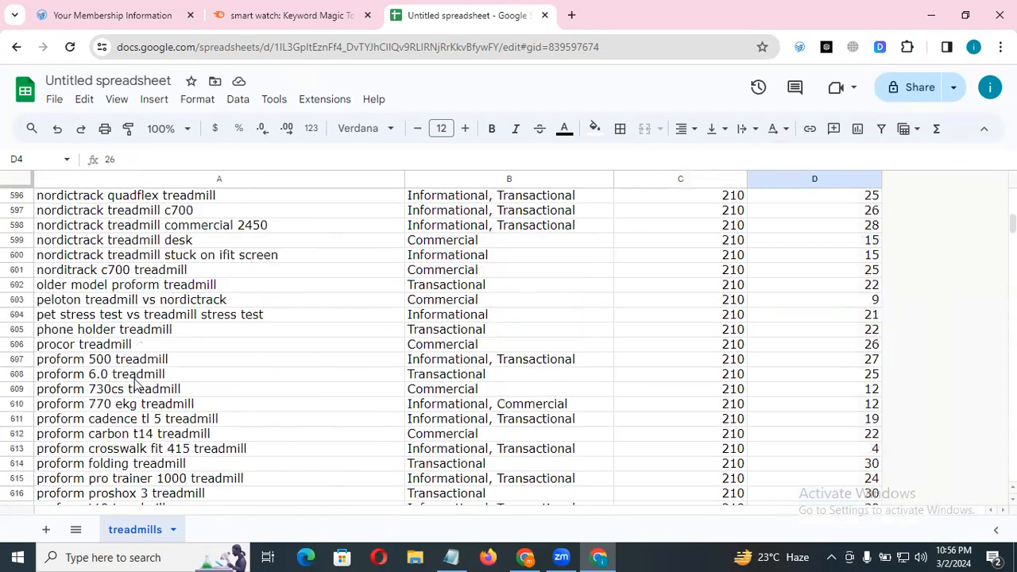
scroll(104, 387, down, 20)
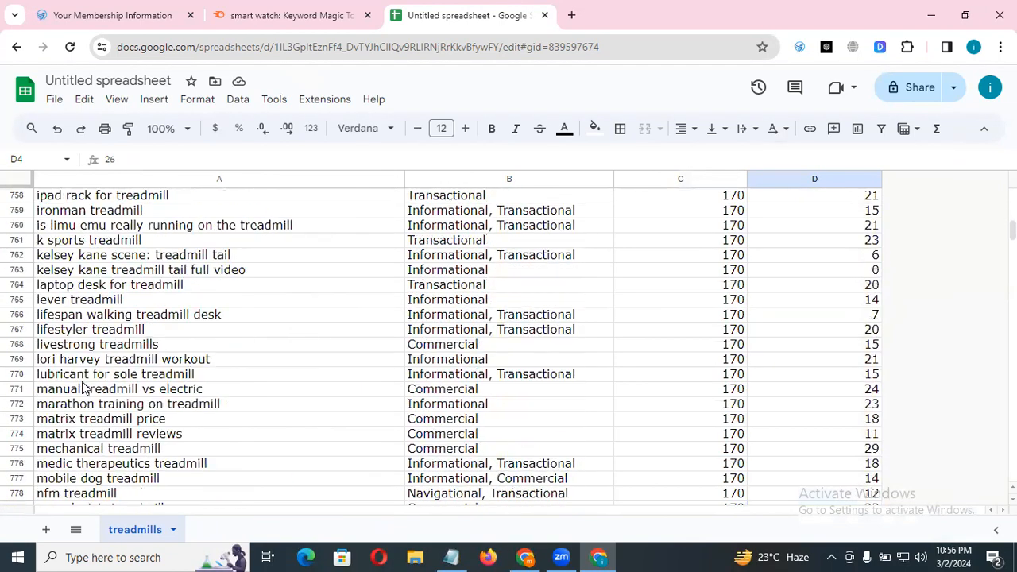
scroll(84, 388, down, 20)
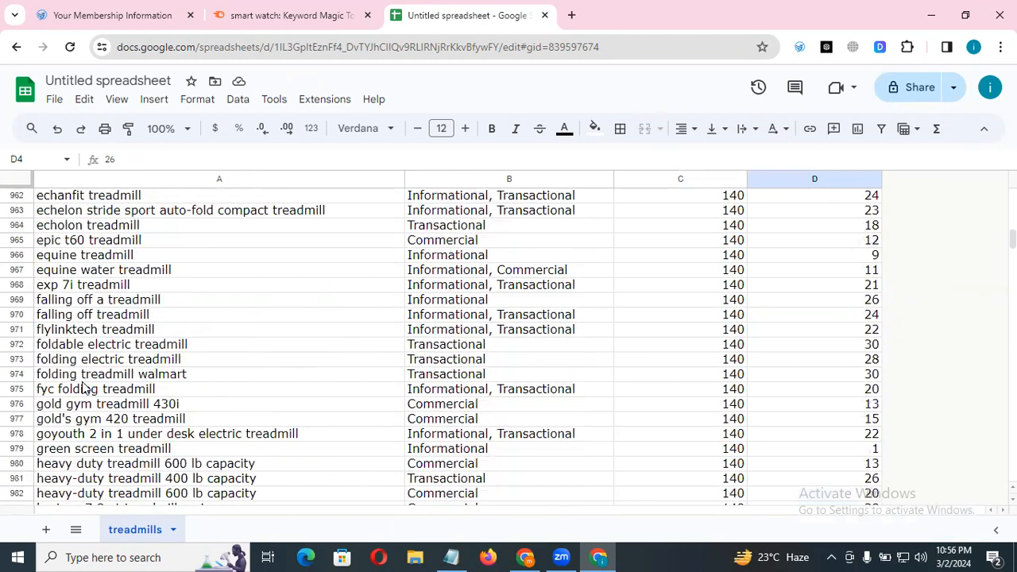
drag(1012, 240, 1012, 469)
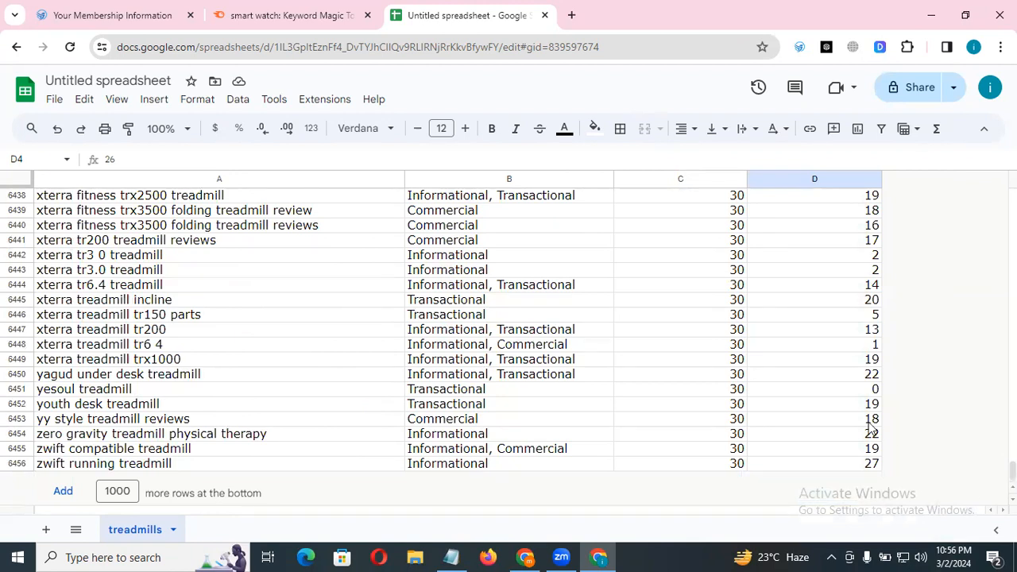
scroll(768, 412, up, 20)
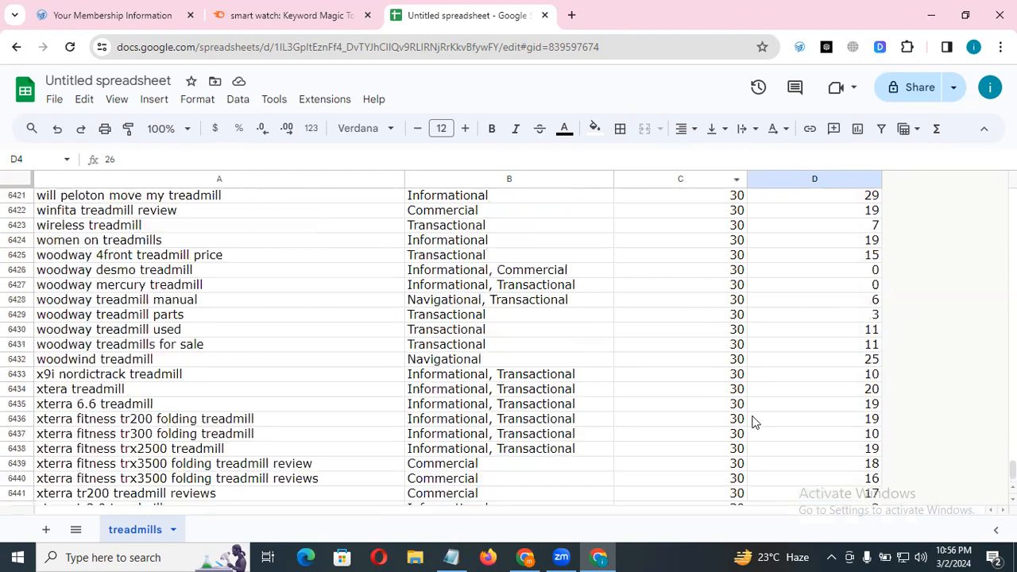
scroll(748, 404, up, 20)
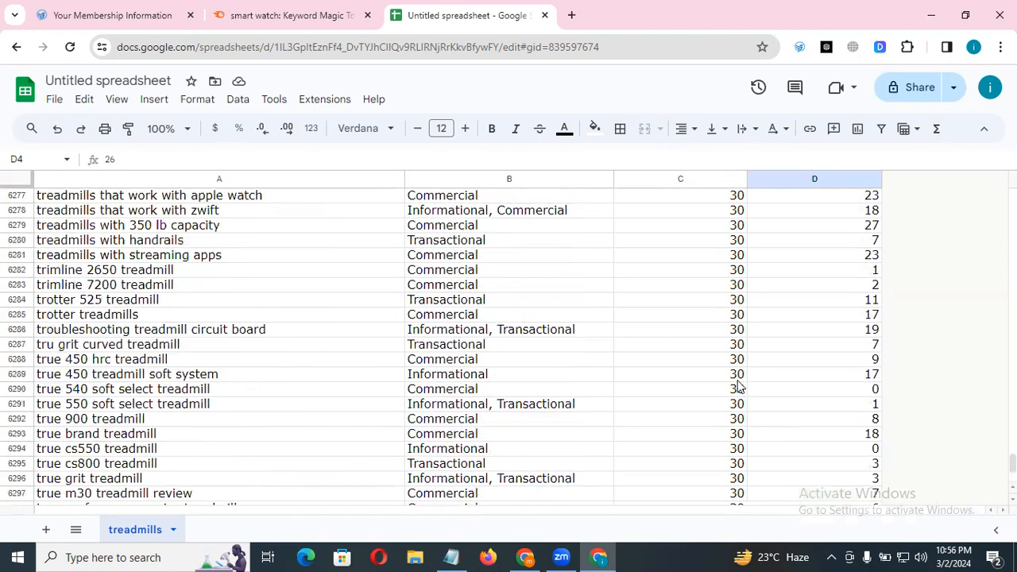
scroll(729, 298, up, 20)
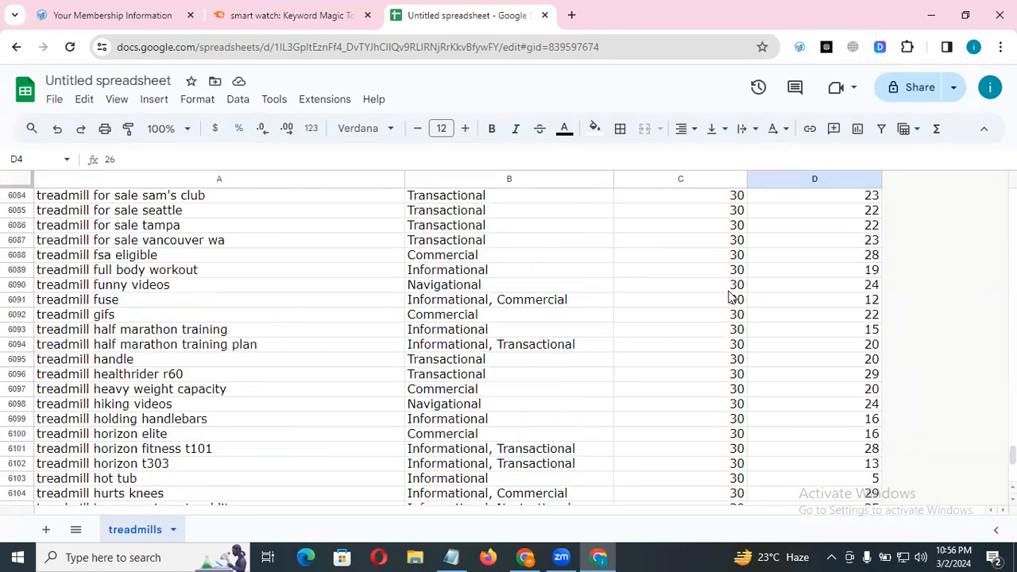
scroll(720, 299, up, 20)
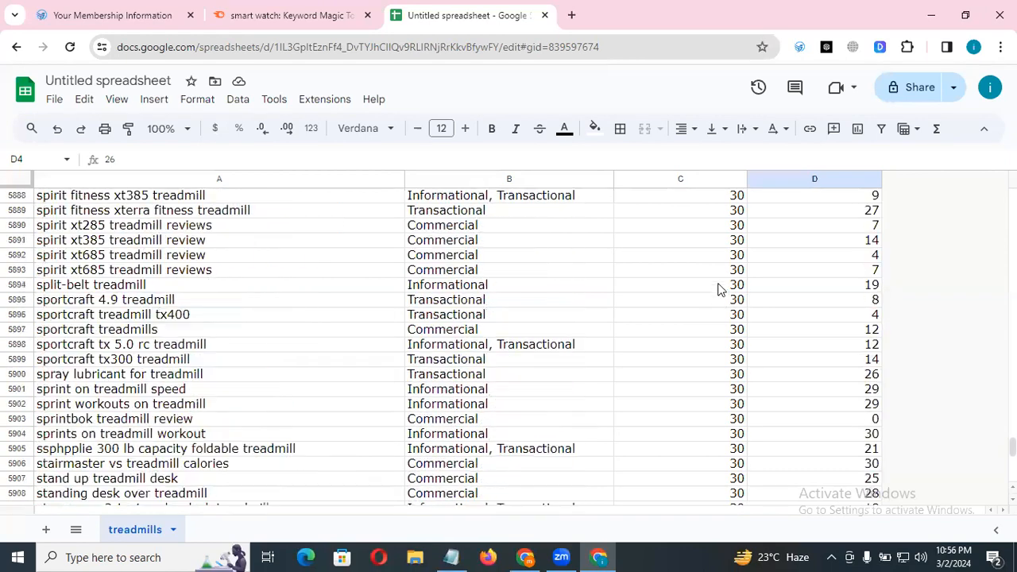
Examine the lowest-volume treadmill keywords down to the last row and return to the highest-volume entries at the start of the sheet
scroll(717, 287, up, 20)
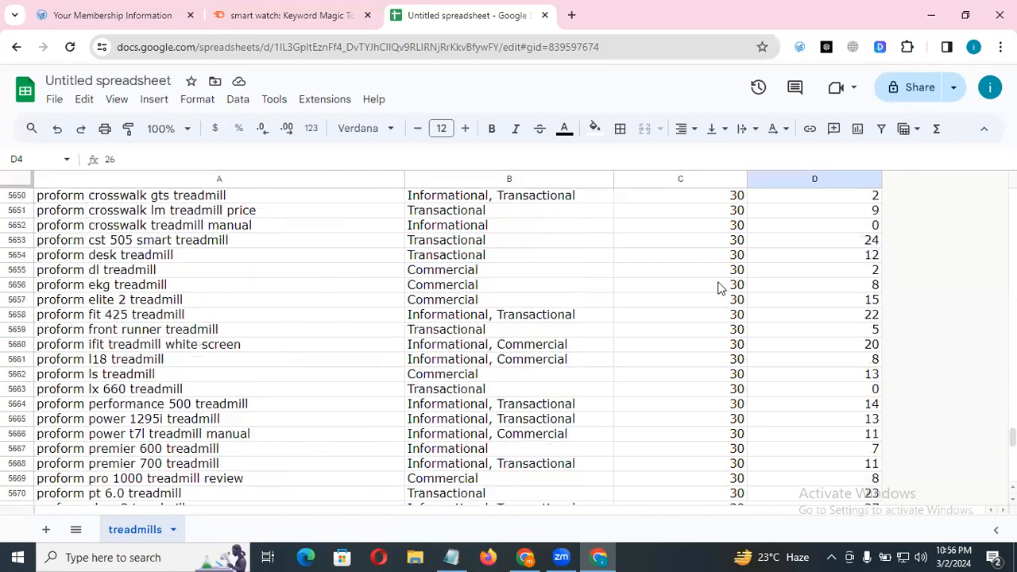
scroll(717, 286, up, 20)
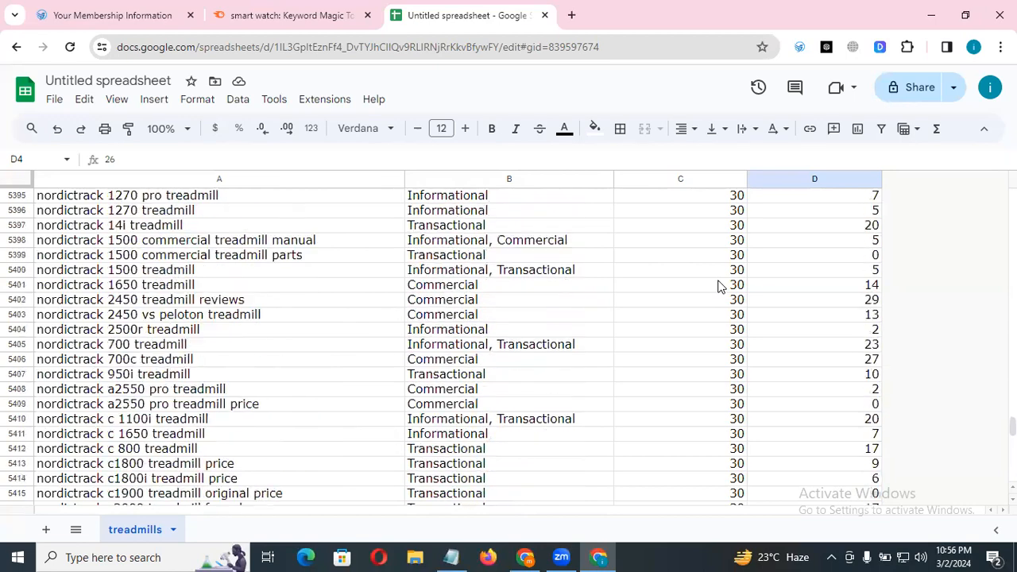
drag(1012, 423, 1012, 470)
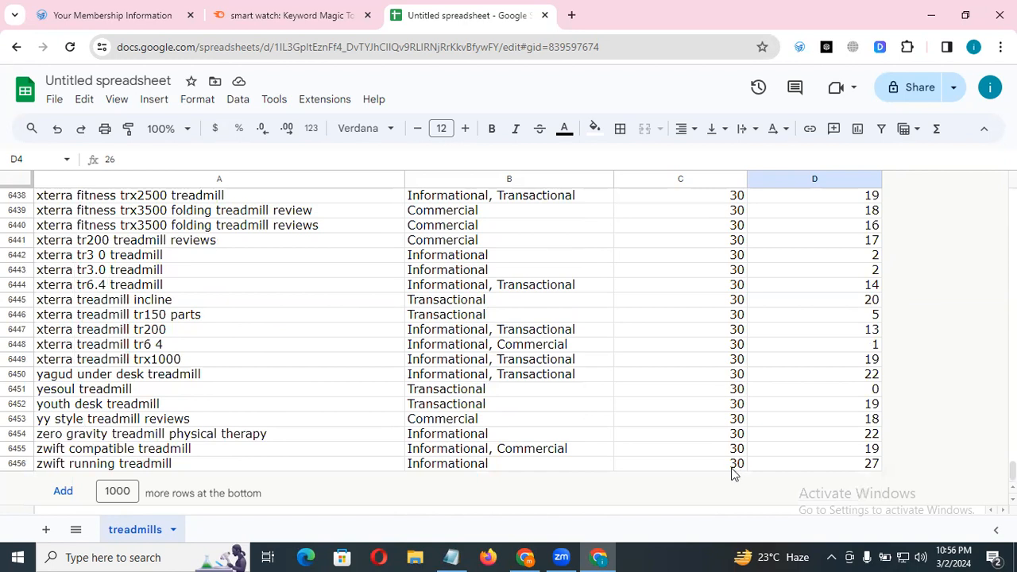
scroll(730, 466, up, 2)
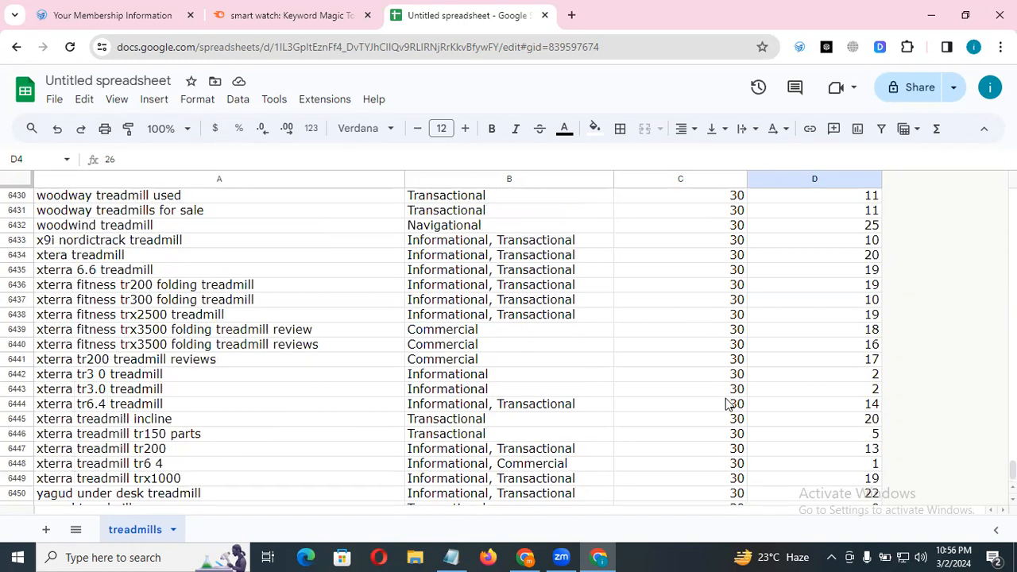
drag(1012, 470, 1012, 198)
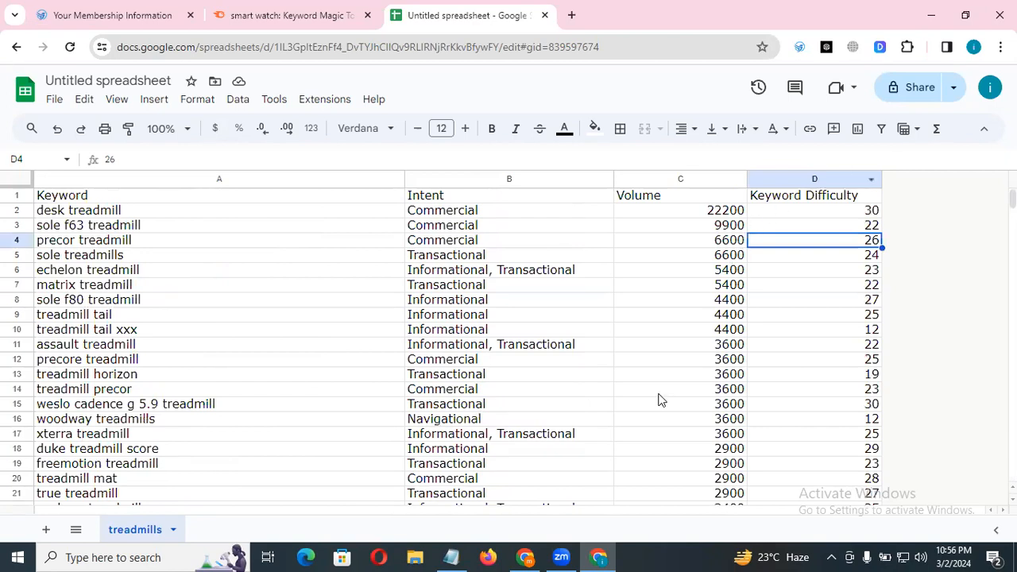
click(714, 379)
click(811, 241)
click(342, 286)
click(291, 434)
click(262, 213)
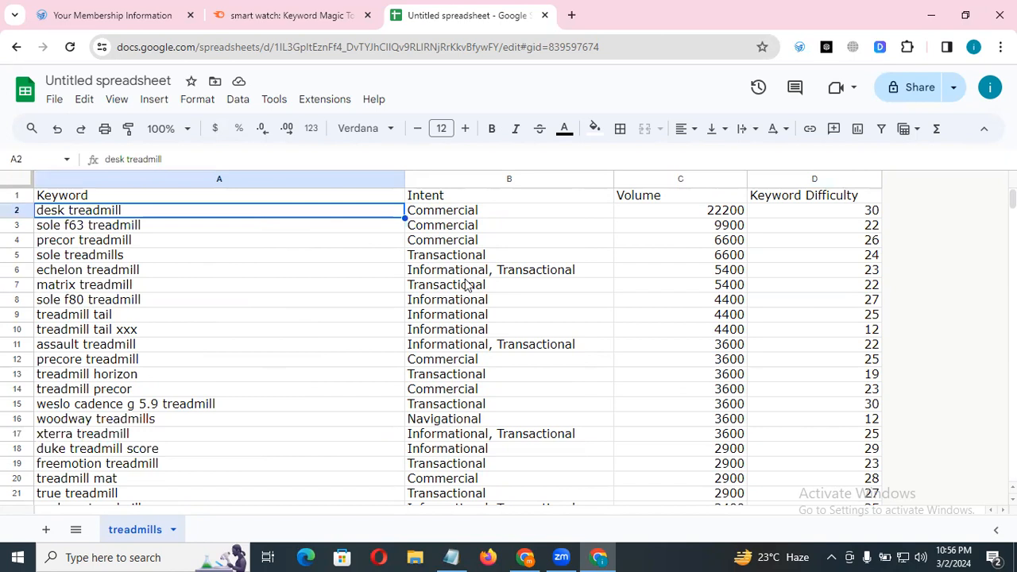
Widen the Keyword Difficulty column in the treadmills sheet and look over the first keyword rows
click(163, 80)
click(468, 93)
click(811, 328)
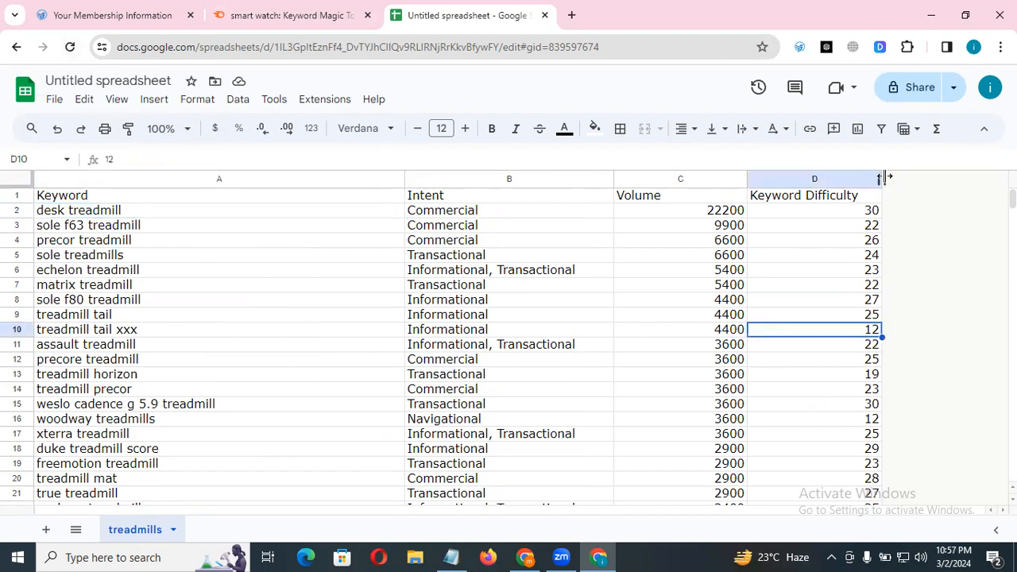
drag(882, 179, 986, 203)
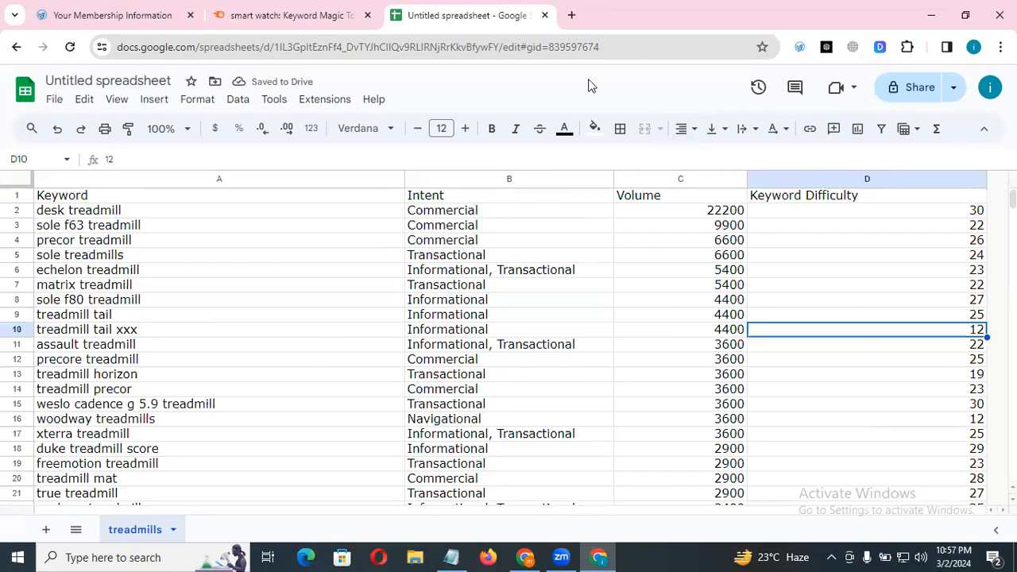
scroll(206, 385, down, 5)
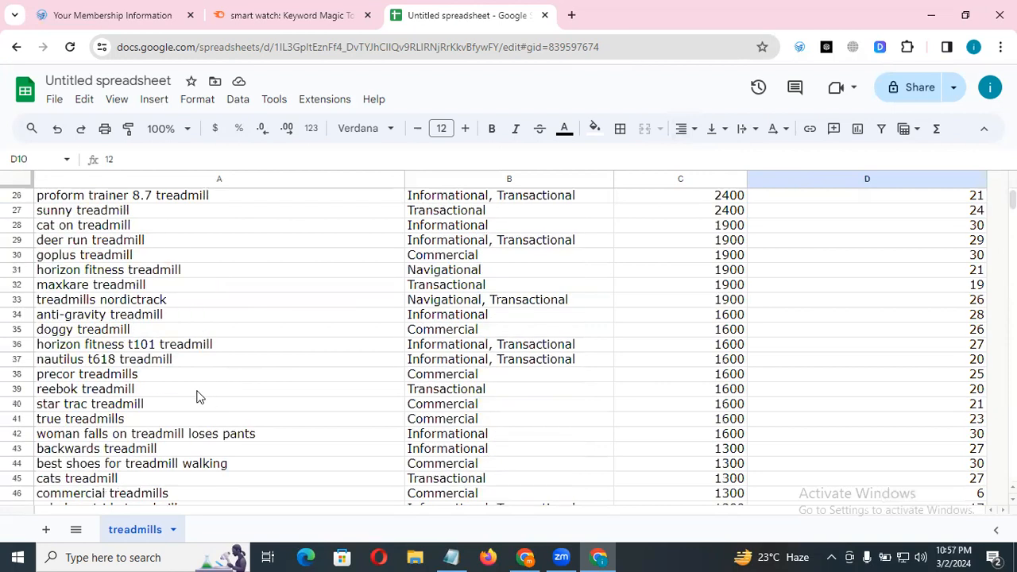
scroll(198, 397, up, 5)
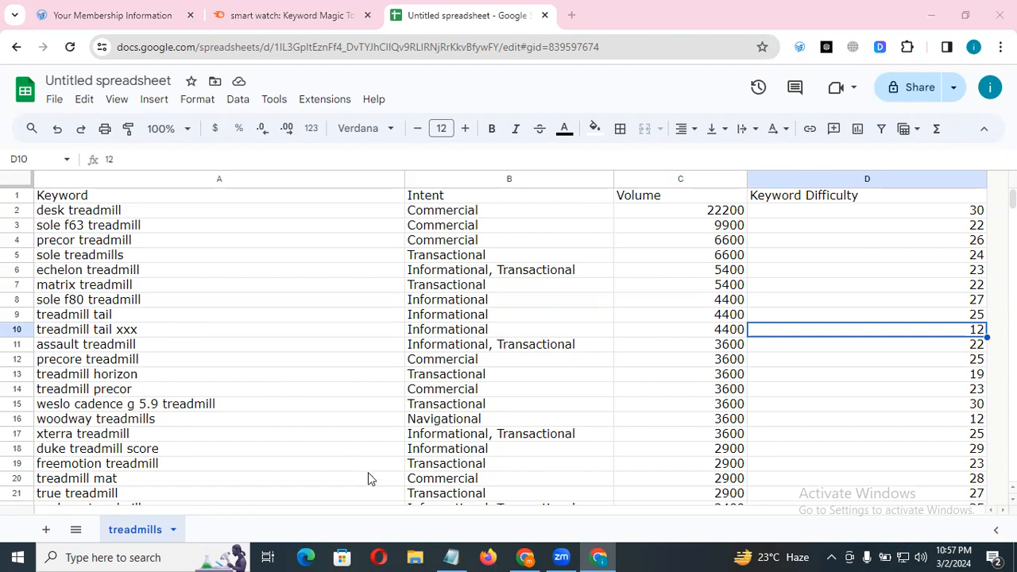
Compare the treadmills sheet with Semrush's Keyword Magic Tool results for smart watch, ending on the Semrush page
click(295, 12)
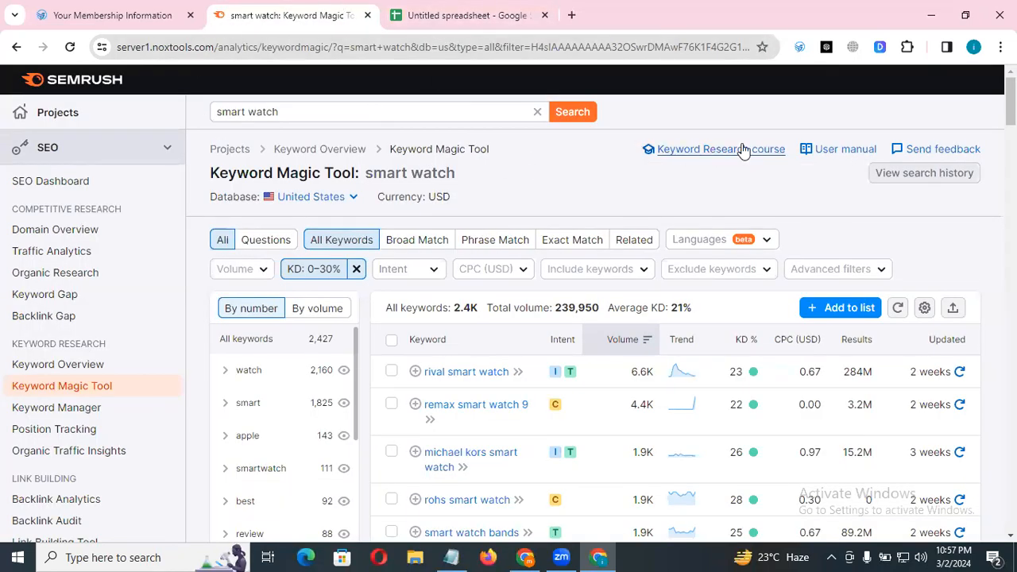
click(416, 7)
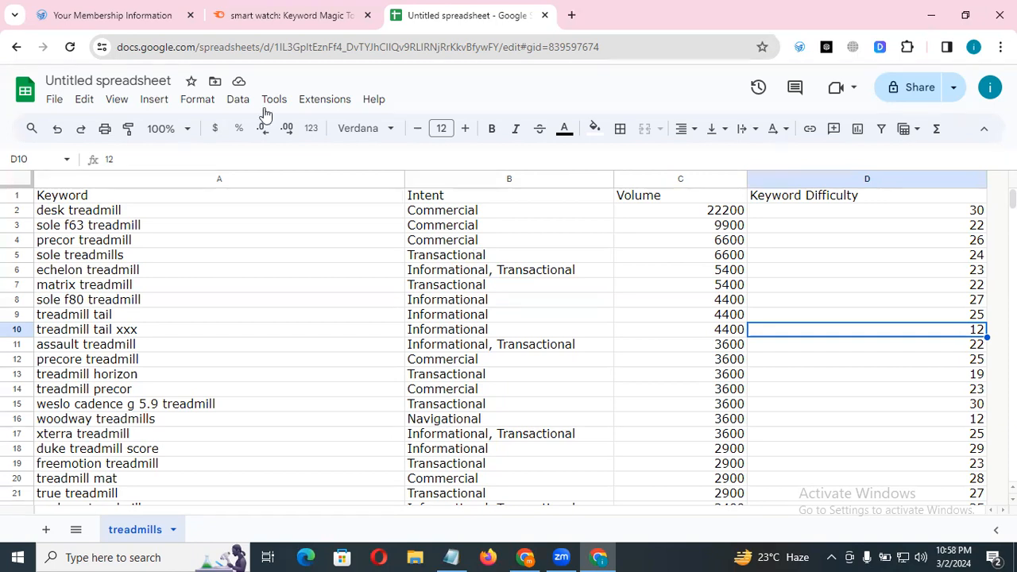
click(306, 11)
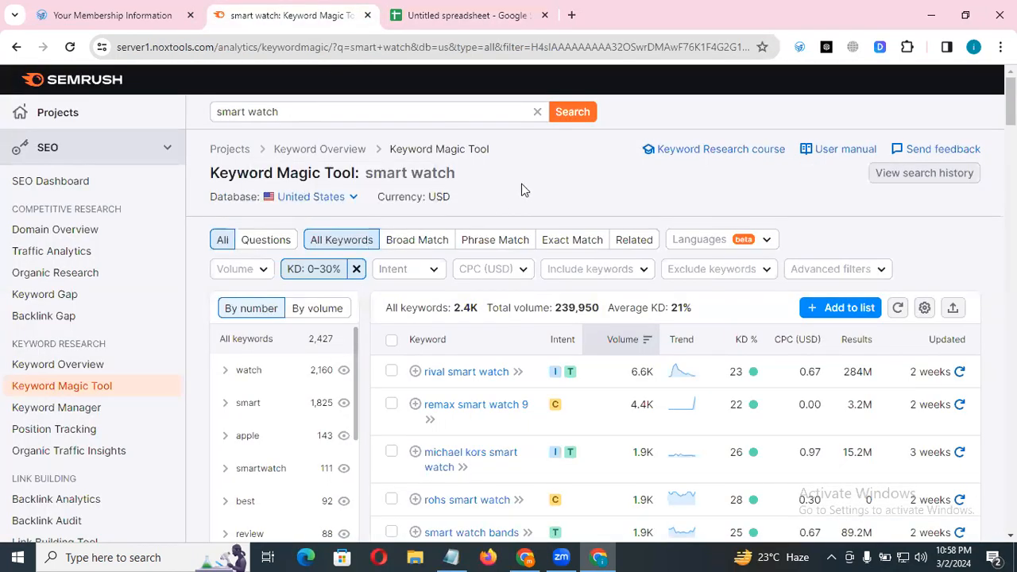